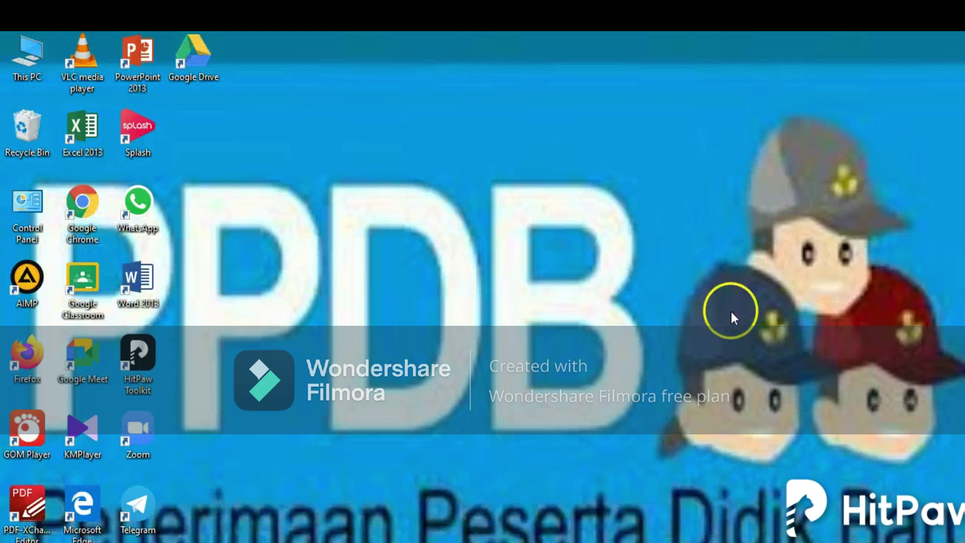
Step: Launch Chrome maximized and load the school site smpn1tamianglayang.sch.id
{"action": "double_click", "coordinate": [86, 224]}
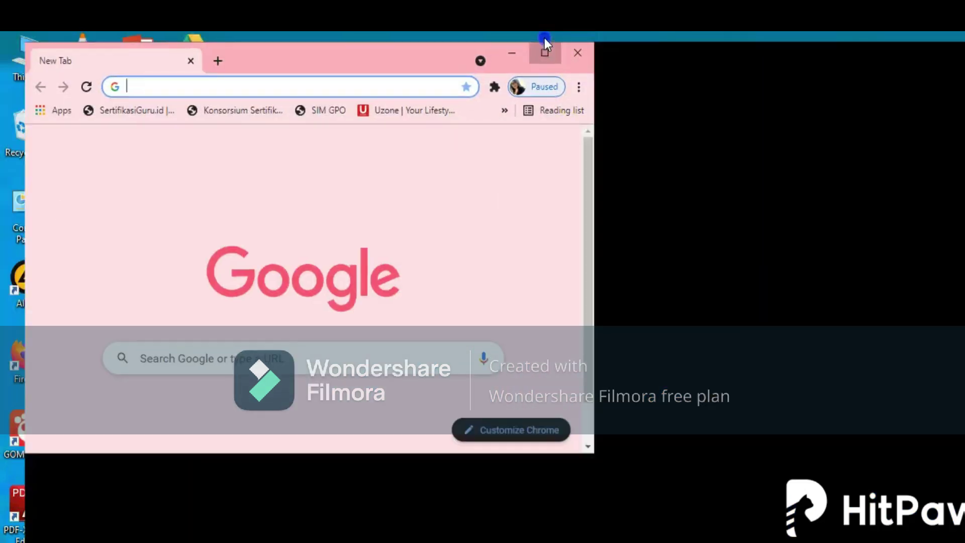
{"action": "left_click", "coordinate": [544, 40]}
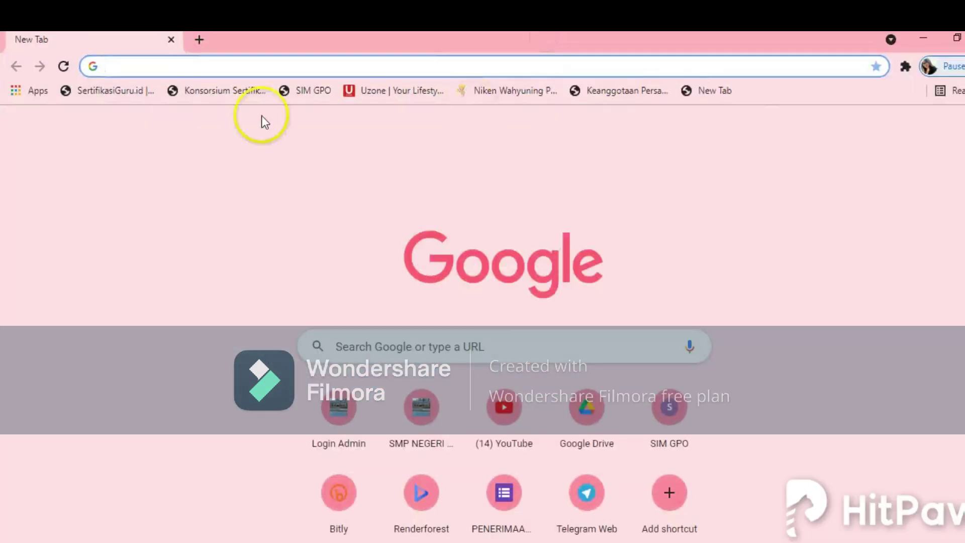
{"action": "left_click", "coordinate": [117, 65]}
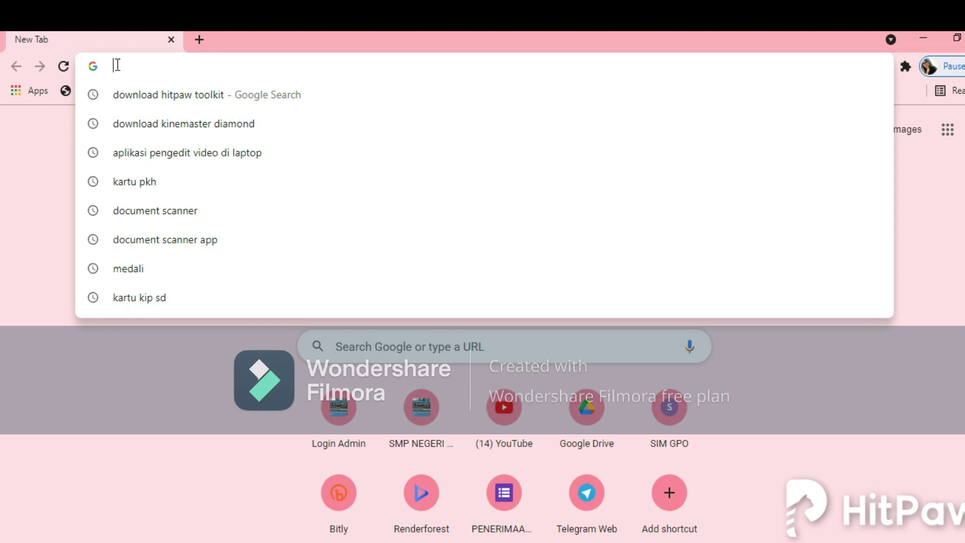
{"action": "type", "text": "smp"}
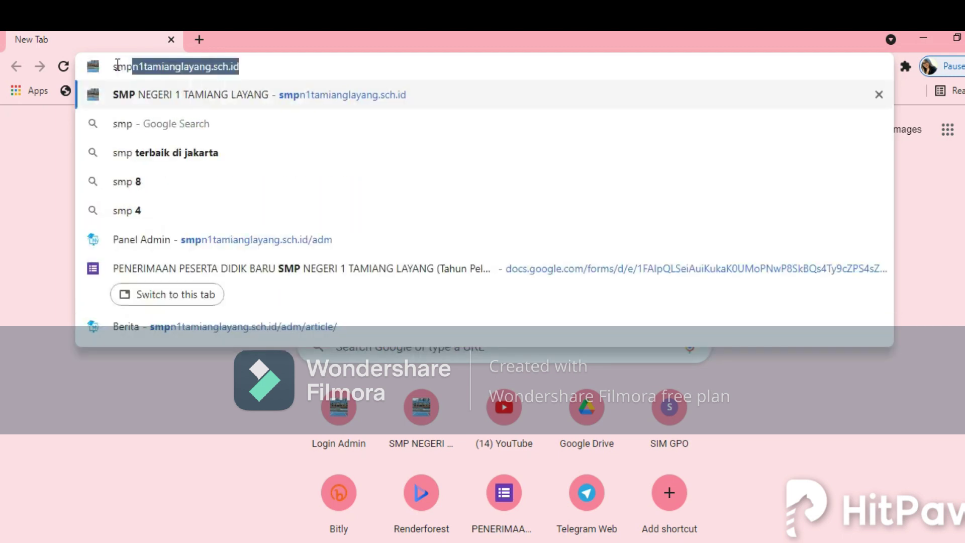
{"action": "left_click", "coordinate": [245, 66]}
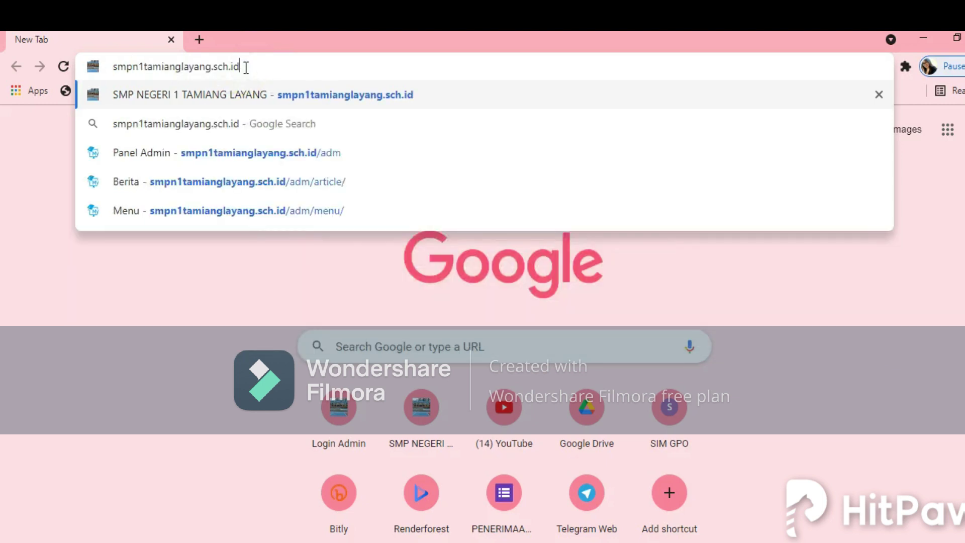
{"action": "key", "text": "Return"}
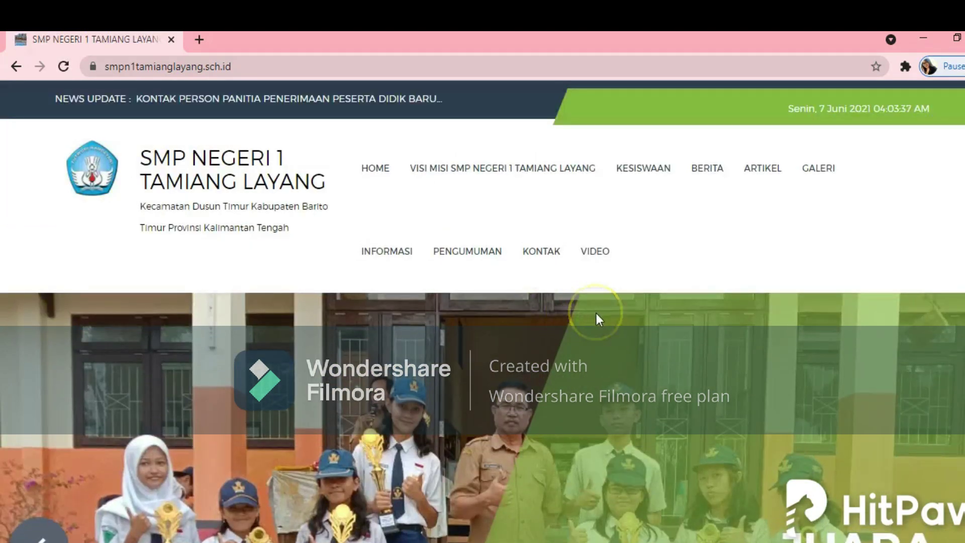
Step: Scroll the homepage down to the Berita Terbaru sidebar listing PPDB 2021/2022 news
{"action": "scroll", "coordinate": [596, 312], "scroll_direction": "down", "scroll_amount": 5}
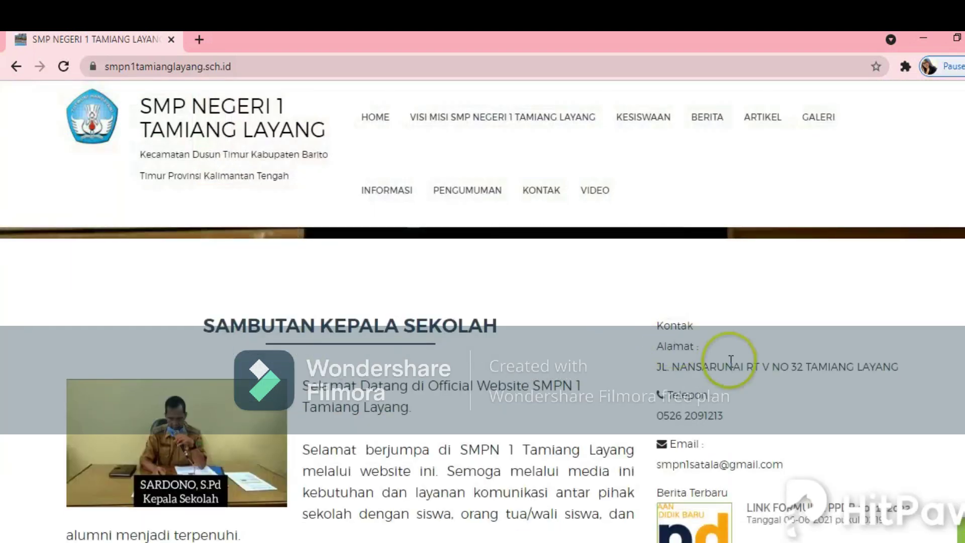
{"action": "scroll", "coordinate": [730, 367], "scroll_direction": "down", "scroll_amount": 3}
{"action": "scroll", "coordinate": [832, 383], "scroll_direction": "down", "scroll_amount": 4}
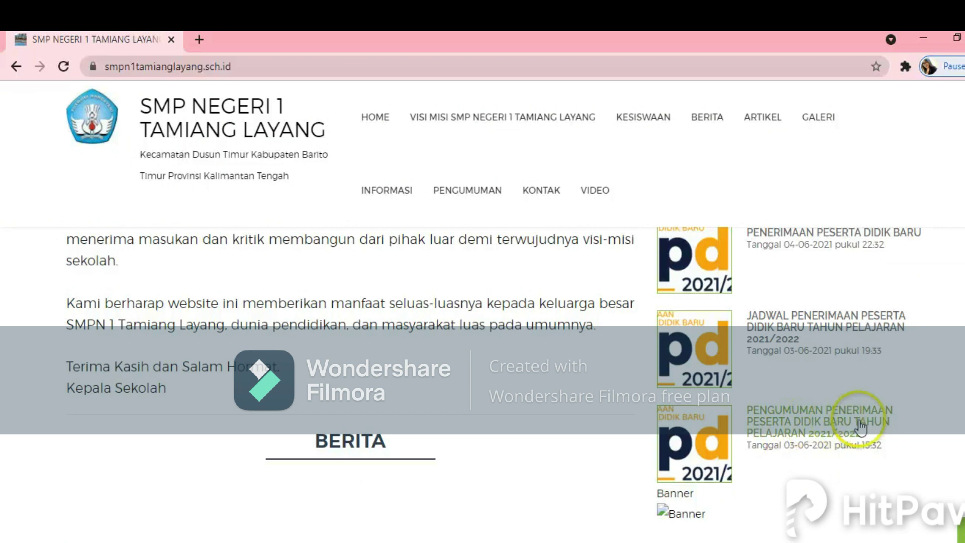
{"action": "left_click", "coordinate": [793, 437]}
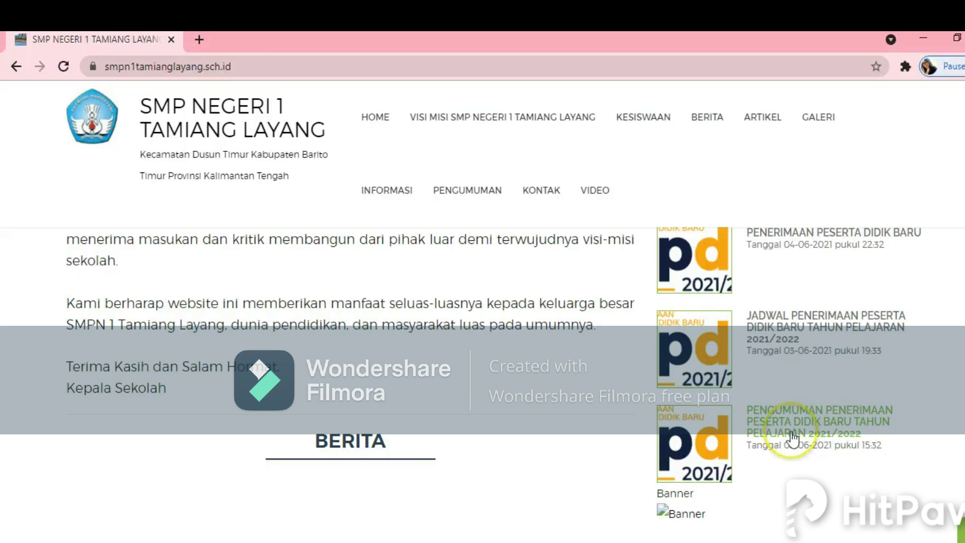
{"action": "left_click", "coordinate": [793, 329]}
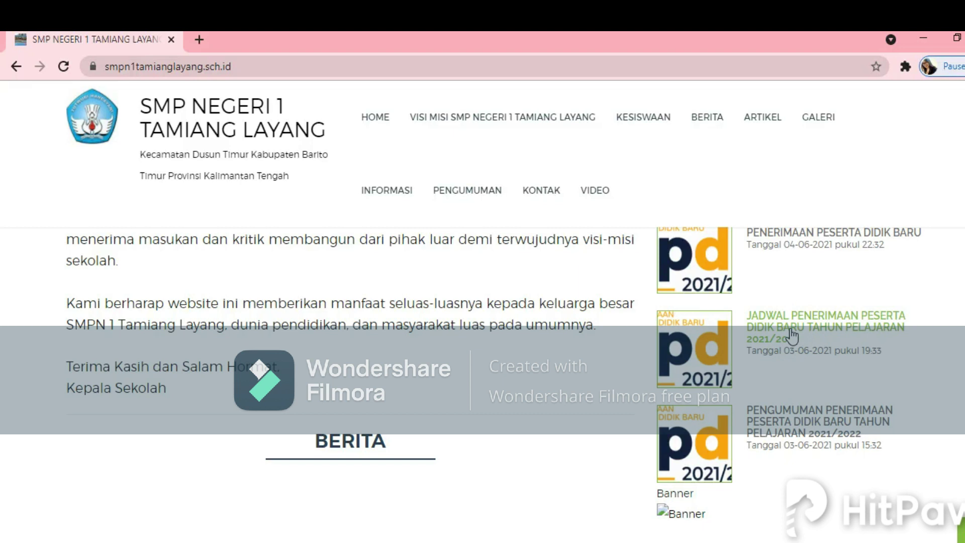
Step: Read through the JADWAL PENERIMAAN PPDB schedule article and return to the homepage
{"action": "left_click", "coordinate": [786, 337]}
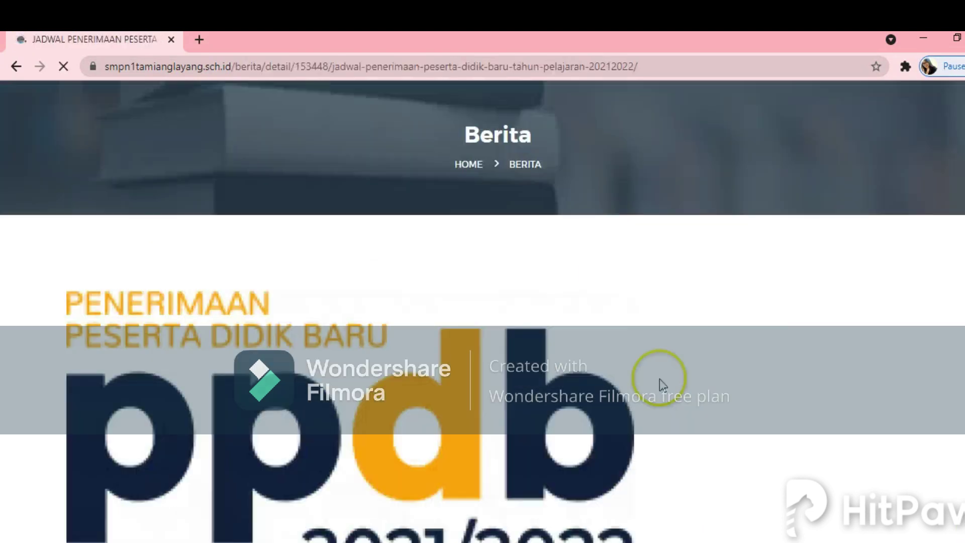
{"action": "scroll", "coordinate": [660, 385], "scroll_direction": "down", "scroll_amount": 5}
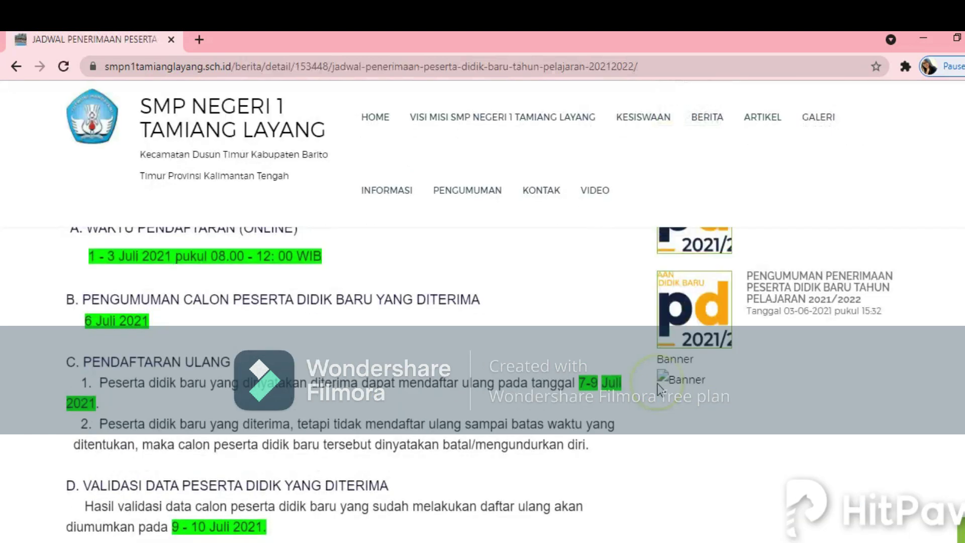
{"action": "scroll", "coordinate": [659, 387], "scroll_direction": "up", "scroll_amount": 3}
{"action": "scroll", "coordinate": [657, 388], "scroll_direction": "down", "scroll_amount": 7}
{"action": "scroll", "coordinate": [655, 389], "scroll_direction": "down", "scroll_amount": 3}
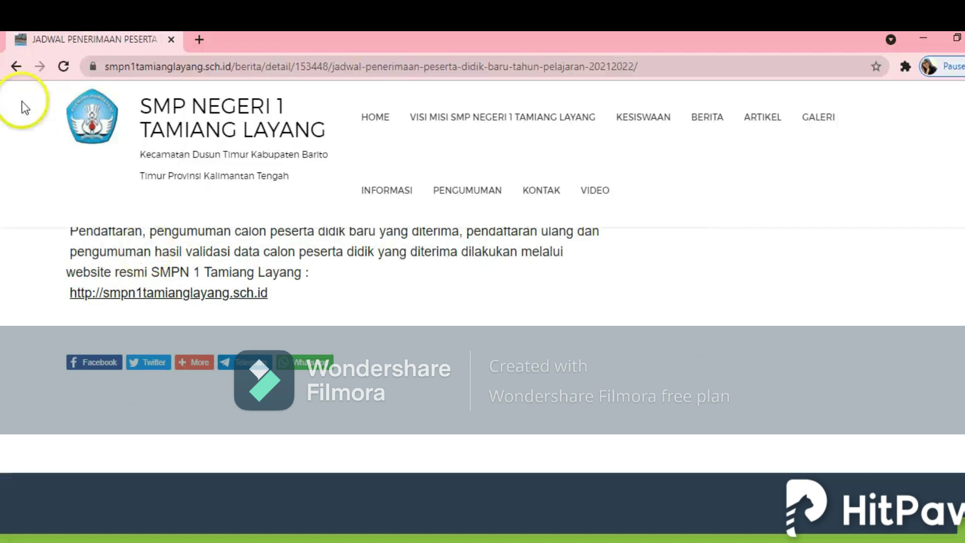
{"action": "left_click", "coordinate": [16, 65]}
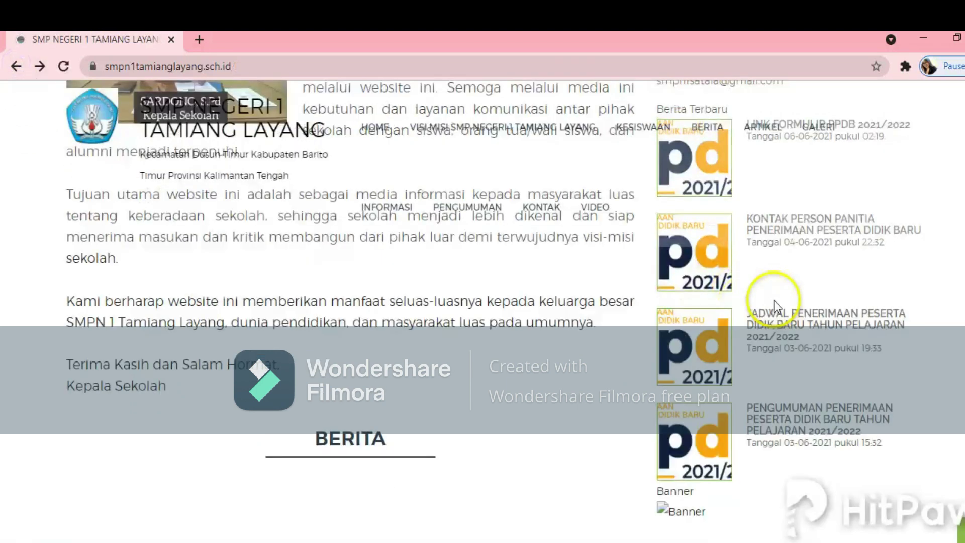
Step: Open the LINK FORMULIR PPDB 2021/2022 article from the sidebar
{"action": "scroll", "coordinate": [776, 302], "scroll_direction": "up", "scroll_amount": 3}
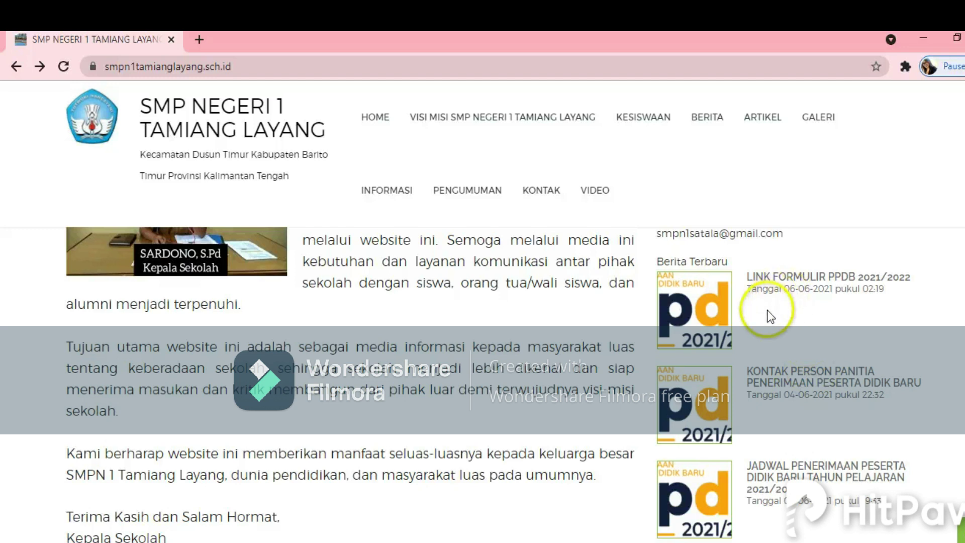
{"action": "scroll", "coordinate": [766, 309], "scroll_direction": "up", "scroll_amount": 3}
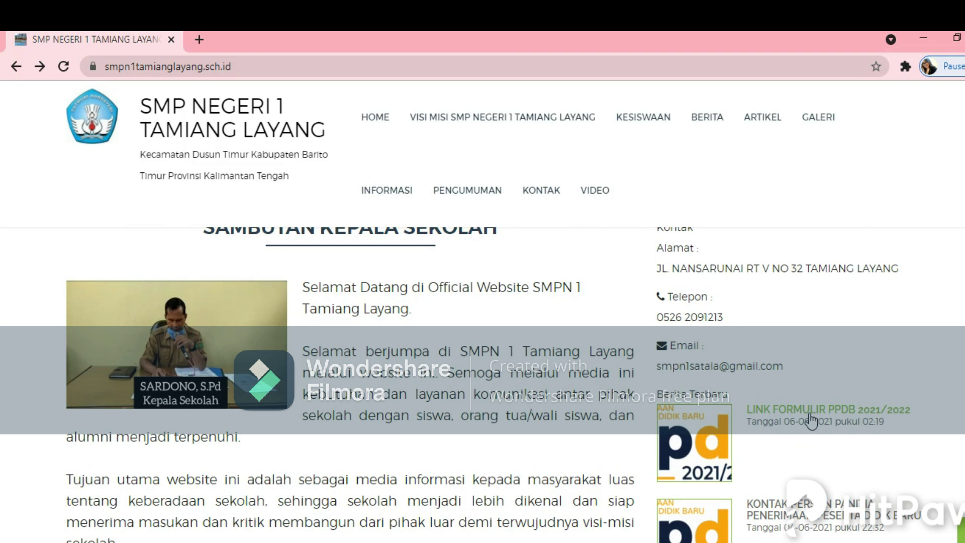
{"action": "left_click", "coordinate": [811, 419]}
{"action": "scroll", "coordinate": [433, 433], "scroll_direction": "down", "scroll_amount": 5}
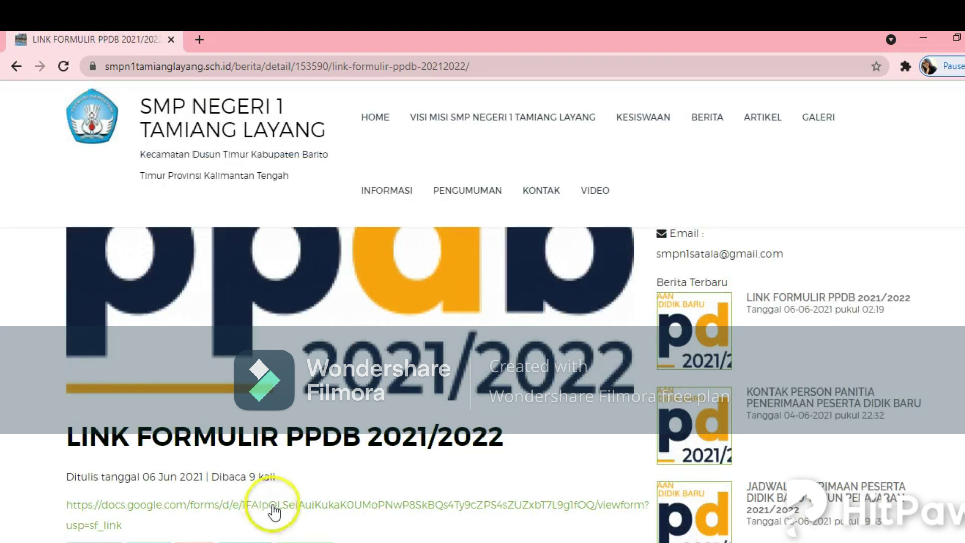
Step: Follow the article's docs.google.com/forms link to the PENERIMAAN PESERTA DIDIK BARU 2021/2022 form
{"action": "left_click", "coordinate": [274, 508]}
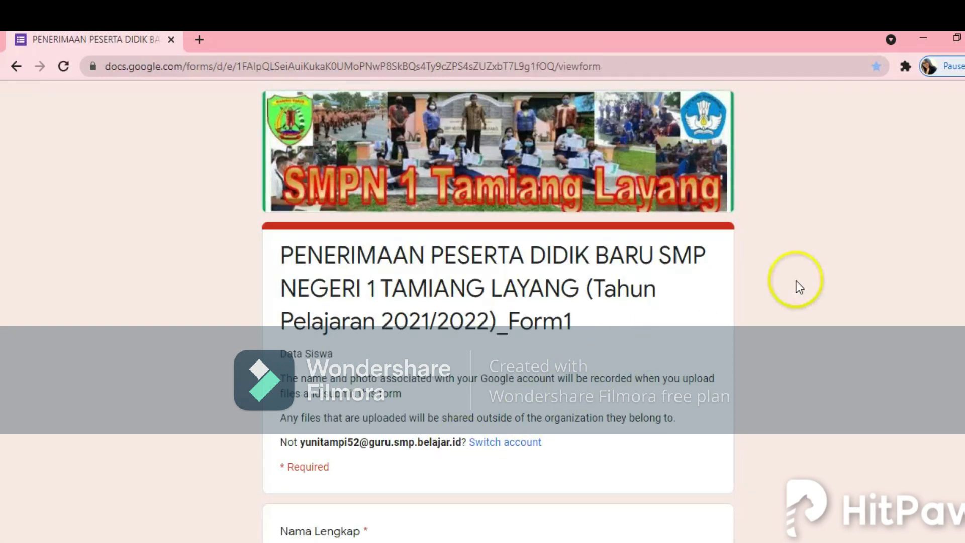
{"action": "scroll", "coordinate": [796, 298], "scroll_direction": "down", "scroll_amount": 3}
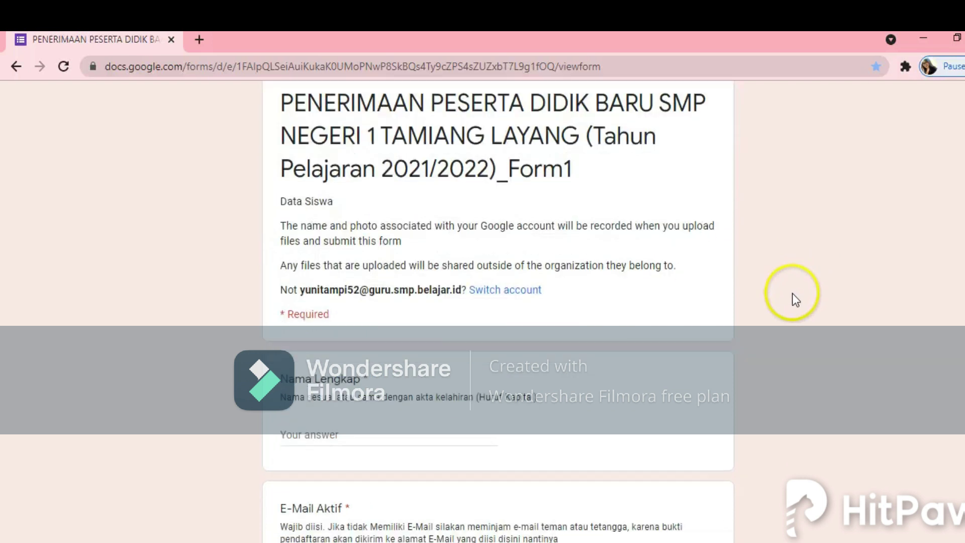
{"action": "scroll", "coordinate": [795, 299], "scroll_direction": "up", "scroll_amount": 1}
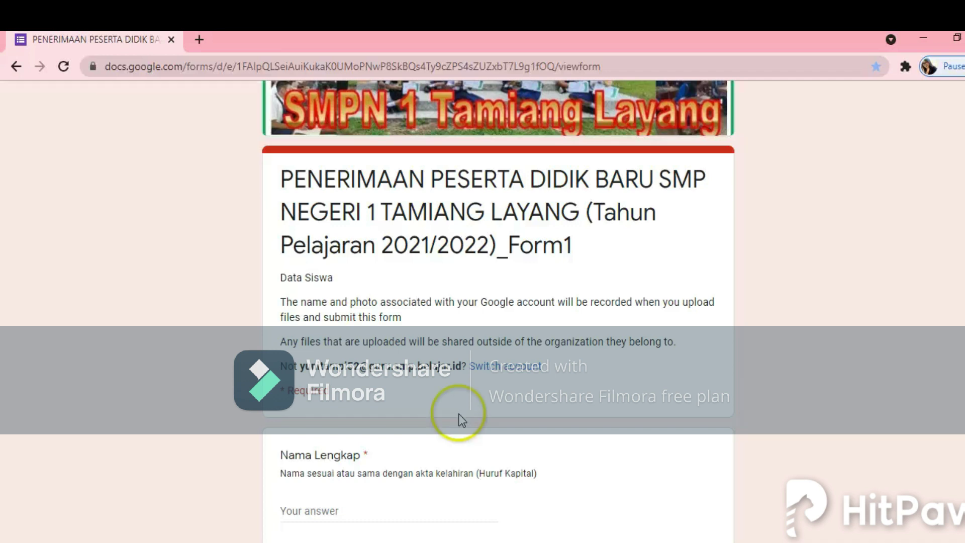
Step: Fill in the student's full name and active e-mail address
{"action": "left_click", "coordinate": [344, 527]}
{"action": "left_click", "coordinate": [390, 509]}
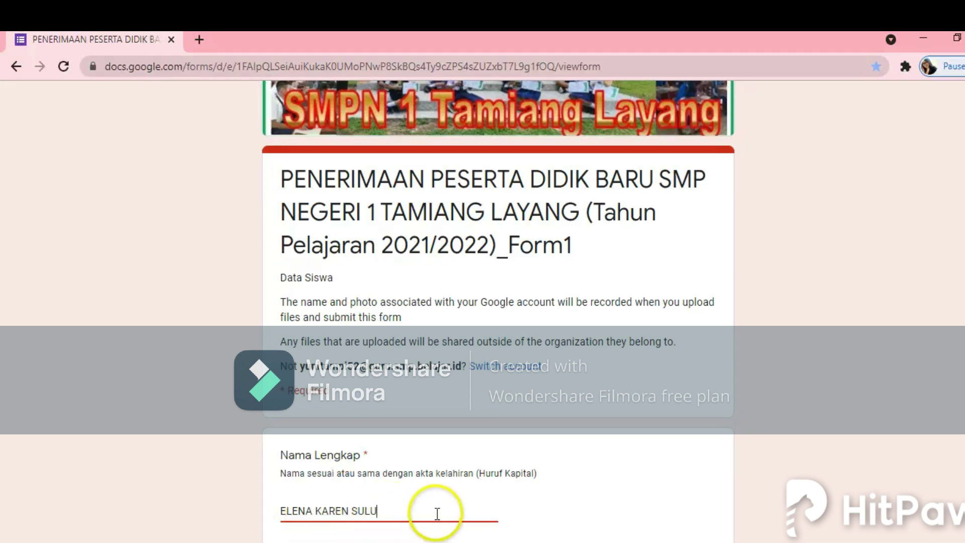
{"action": "scroll", "coordinate": [437, 513], "scroll_direction": "down", "scroll_amount": 1}
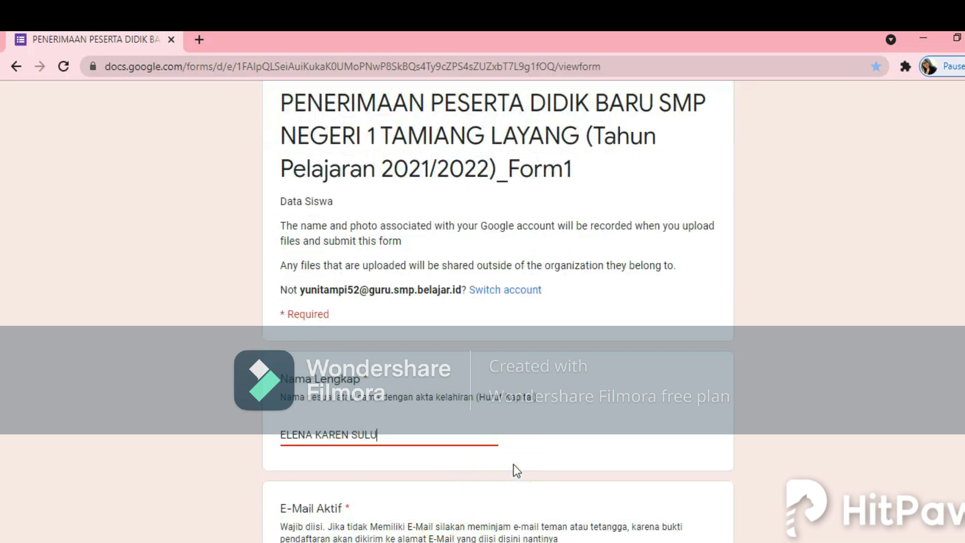
{"action": "scroll", "coordinate": [513, 464], "scroll_direction": "down", "scroll_amount": 2}
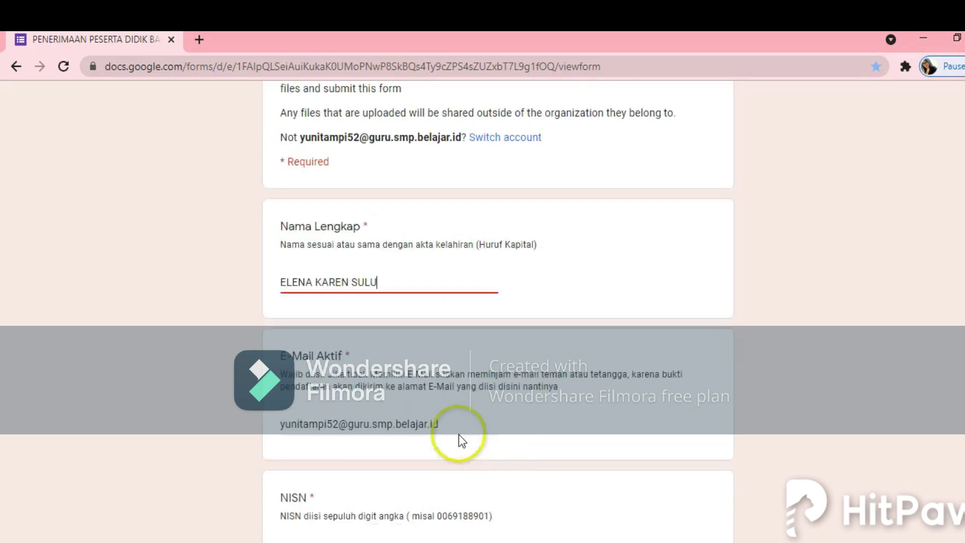
{"action": "left_click", "coordinate": [441, 424]}
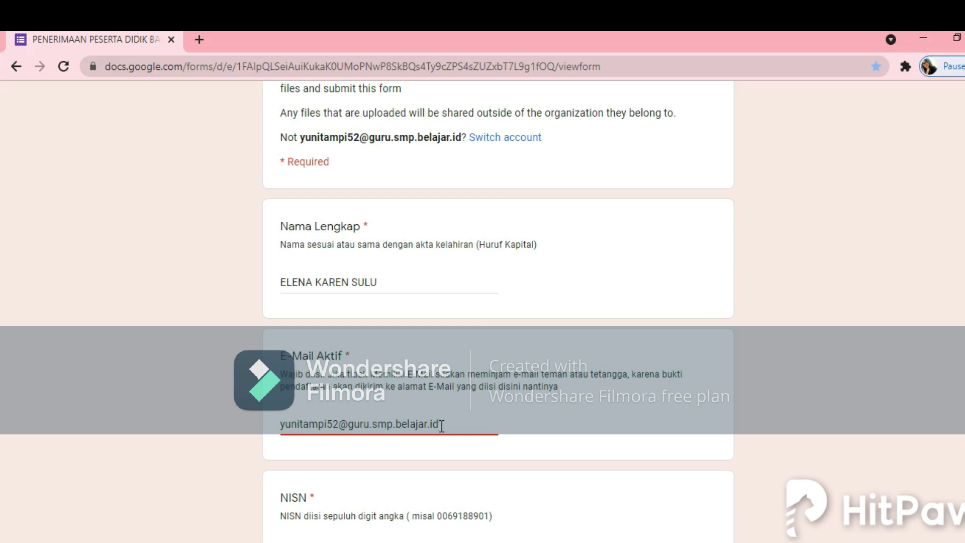
{"action": "left_click", "coordinate": [453, 428]}
Step: Enter the student's NISN and NIK numbers
{"action": "scroll", "coordinate": [454, 431], "scroll_direction": "down", "scroll_amount": 2}
{"action": "scroll", "coordinate": [451, 431], "scroll_direction": "down", "scroll_amount": 3}
{"action": "left_click", "coordinate": [350, 328]}
{"action": "left_click", "coordinate": [350, 329]}
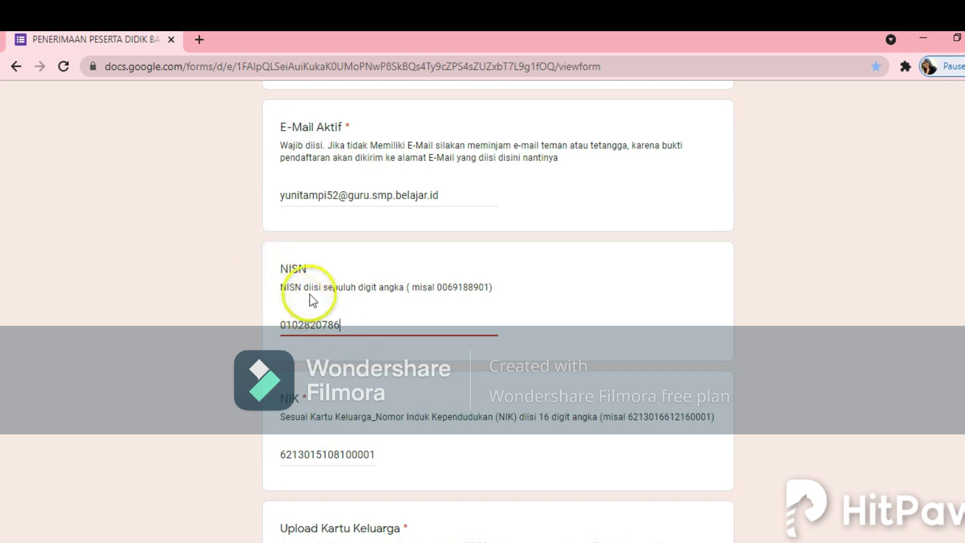
{"action": "left_click", "coordinate": [341, 326]}
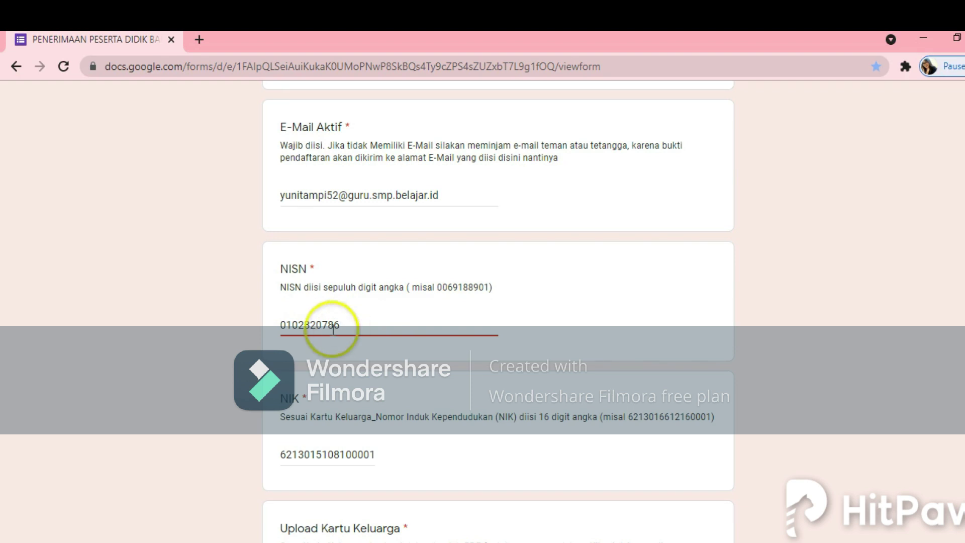
{"action": "left_click", "coordinate": [342, 455]}
{"action": "scroll", "coordinate": [391, 458], "scroll_direction": "down", "scroll_amount": 1}
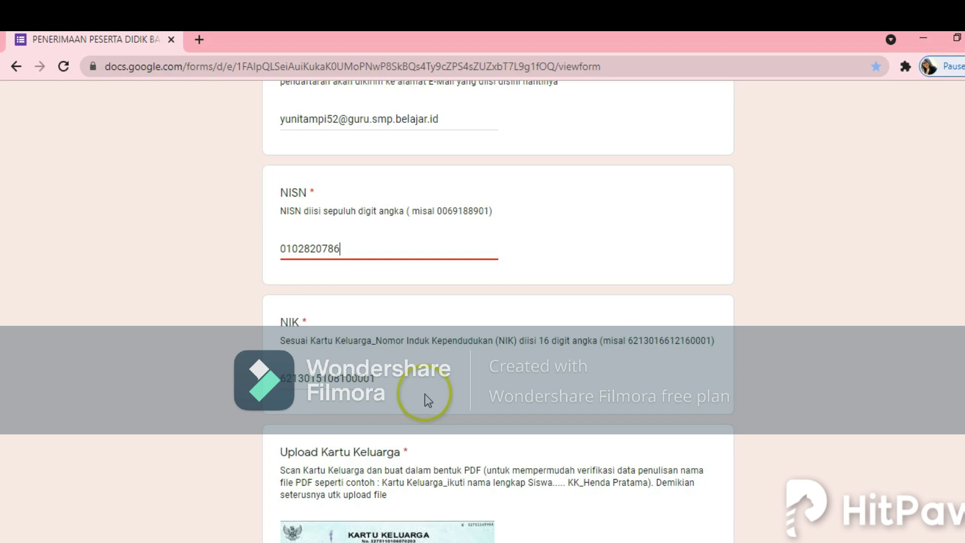
{"action": "scroll", "coordinate": [425, 396], "scroll_direction": "down", "scroll_amount": 3}
{"action": "scroll", "coordinate": [421, 397], "scroll_direction": "down", "scroll_amount": 2}
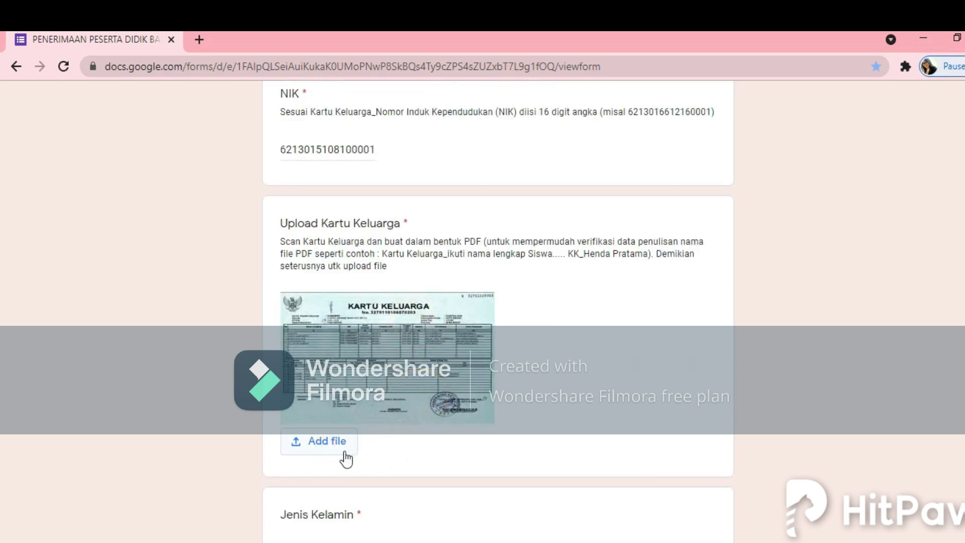
{"action": "left_click", "coordinate": [132, 537]}
{"action": "left_click", "coordinate": [622, 400]}
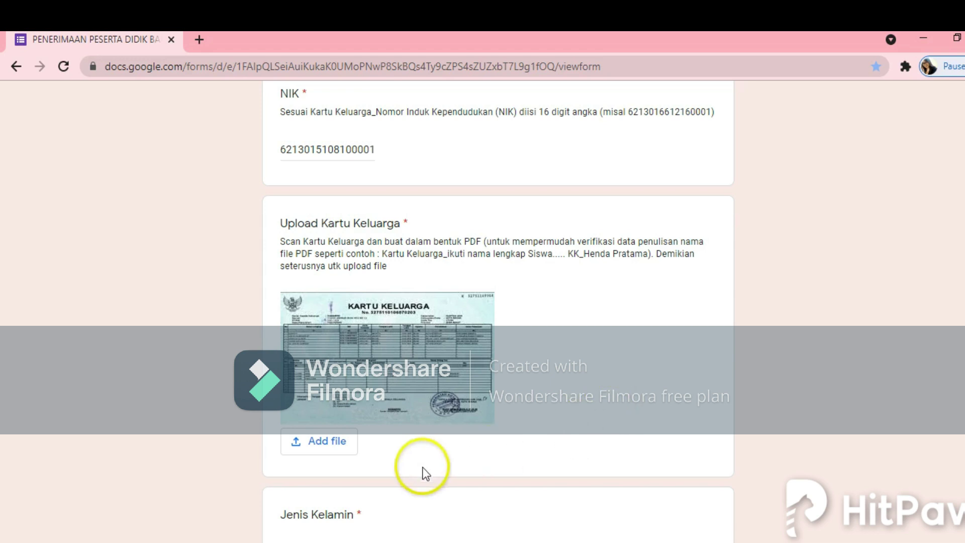
Step: From My Drive, open Dokumen PPDB > zonasi, select the KK PDF and attach it
{"action": "left_click", "coordinate": [335, 455]}
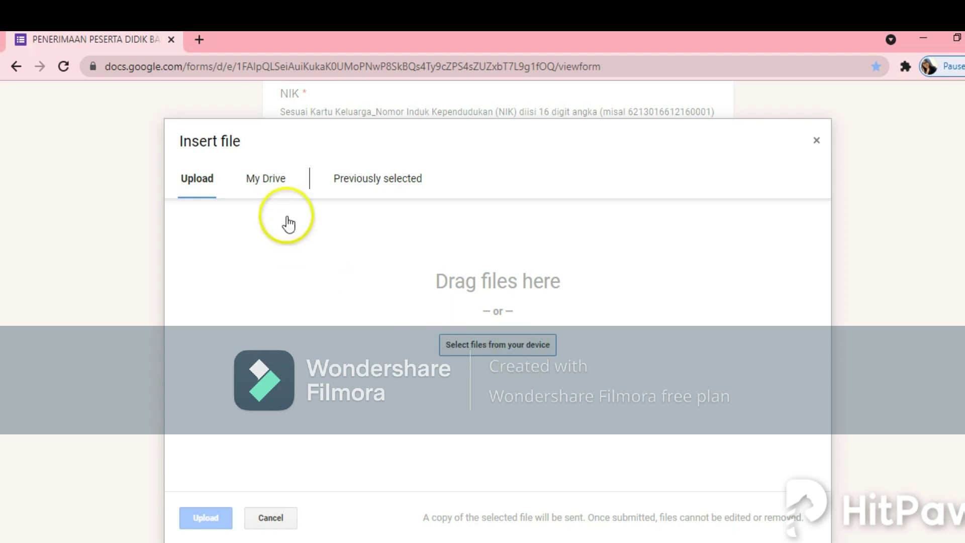
{"action": "left_click", "coordinate": [274, 191]}
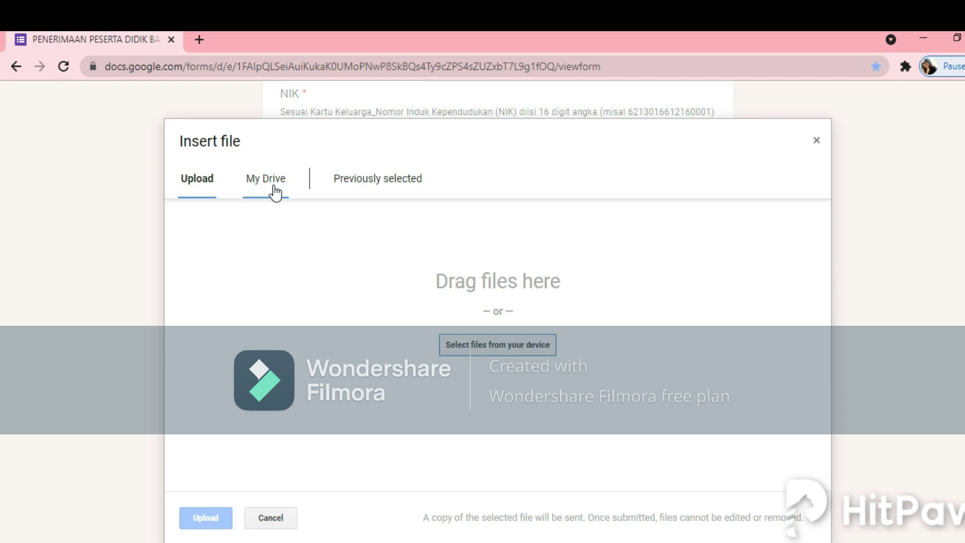
{"action": "left_click", "coordinate": [275, 191]}
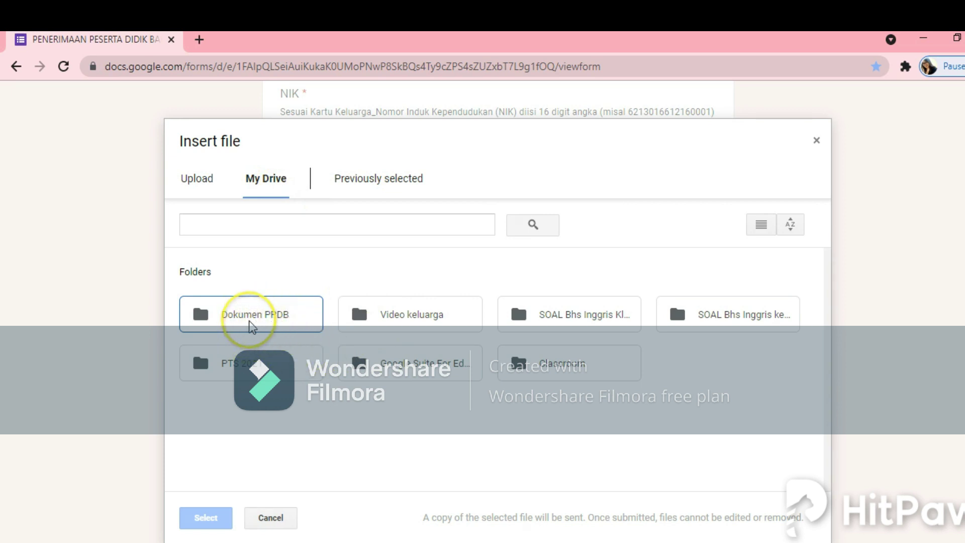
{"action": "double_click", "coordinate": [253, 319]}
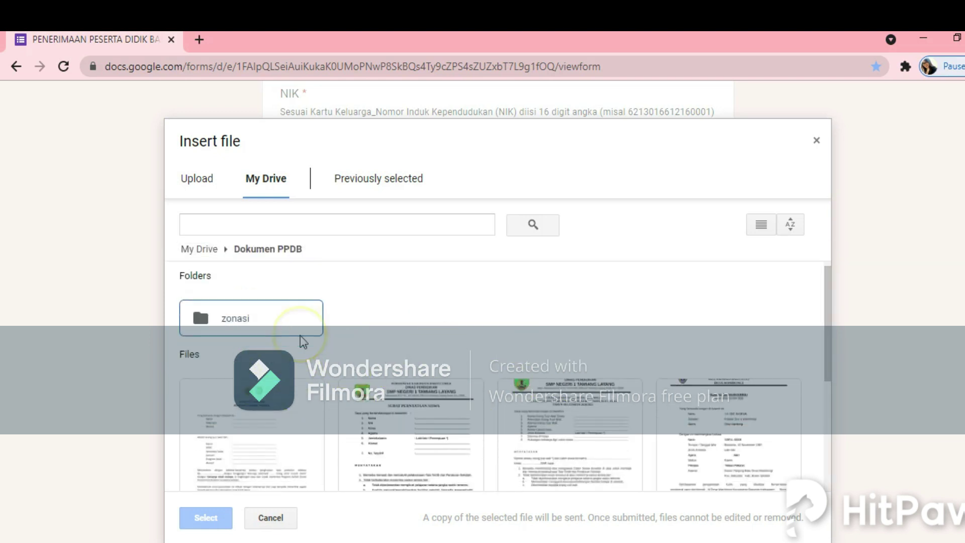
{"action": "scroll", "coordinate": [300, 335], "scroll_direction": "down", "scroll_amount": 3}
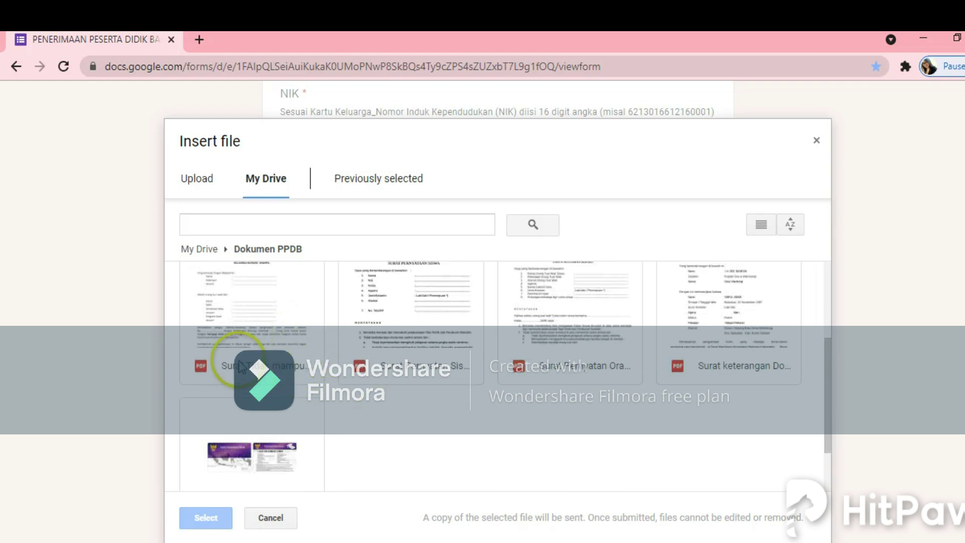
{"action": "scroll", "coordinate": [243, 317], "scroll_direction": "up", "scroll_amount": 2}
{"action": "scroll", "coordinate": [255, 312], "scroll_direction": "up", "scroll_amount": 2}
{"action": "double_click", "coordinate": [251, 330]}
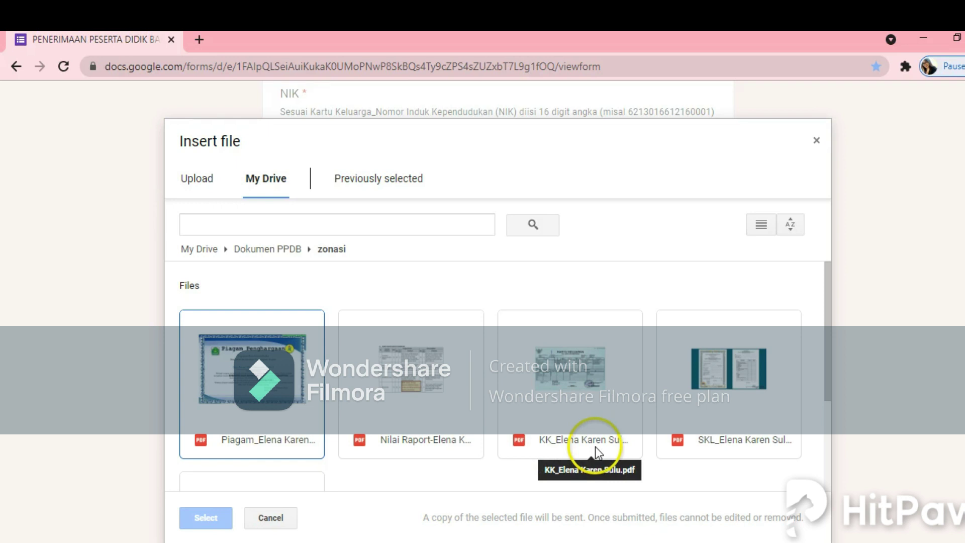
{"action": "left_click", "coordinate": [598, 420]}
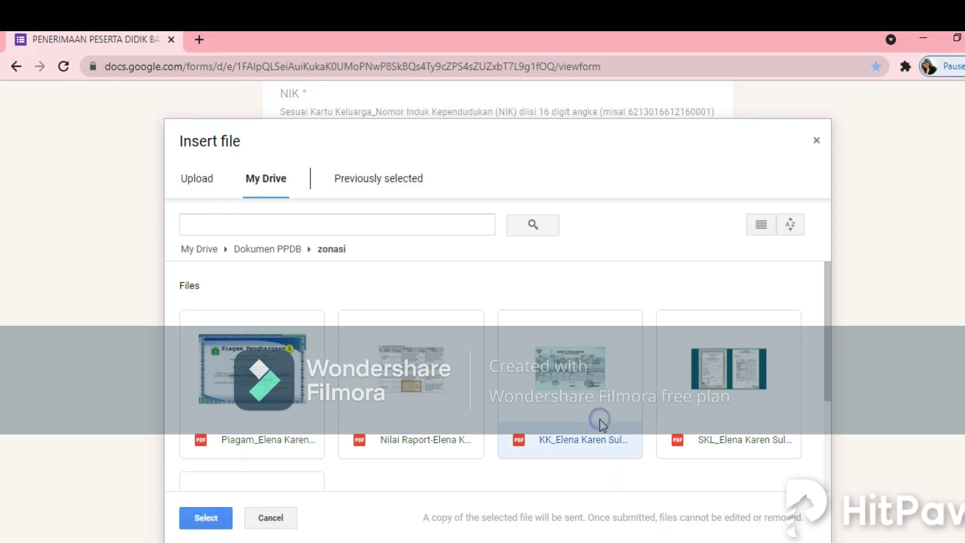
{"action": "left_click", "coordinate": [206, 517]}
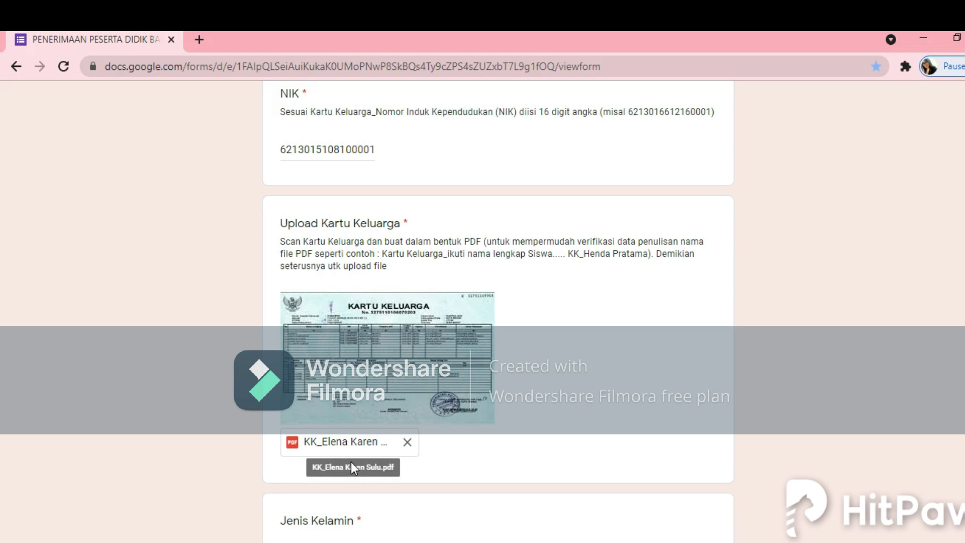
Step: Choose Perempuan for Jenis Kelamin and open the Tanggal Lahir date picker
{"action": "scroll", "coordinate": [484, 446], "scroll_direction": "down", "scroll_amount": 5}
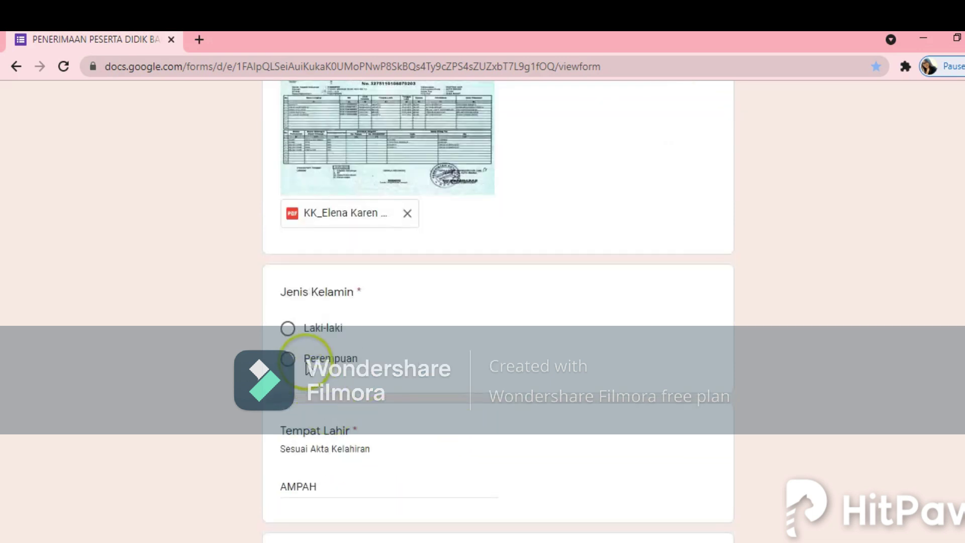
{"action": "left_click", "coordinate": [291, 366]}
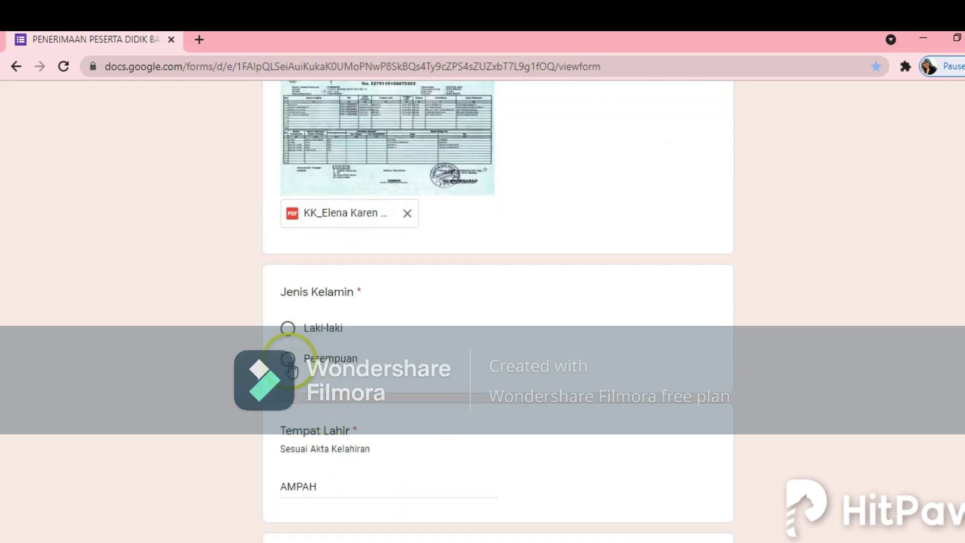
{"action": "scroll", "coordinate": [346, 402], "scroll_direction": "down", "scroll_amount": 3}
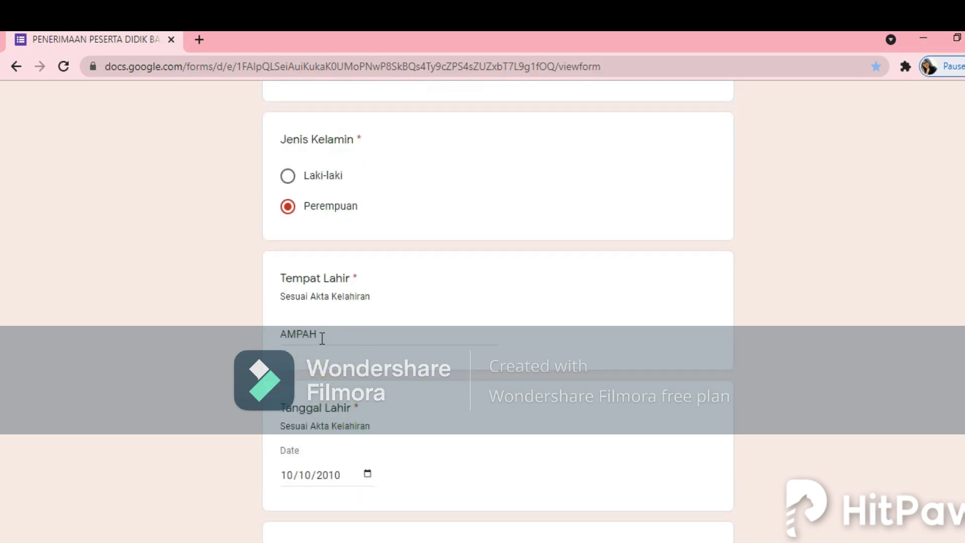
{"action": "scroll", "coordinate": [373, 442], "scroll_direction": "down", "scroll_amount": 2}
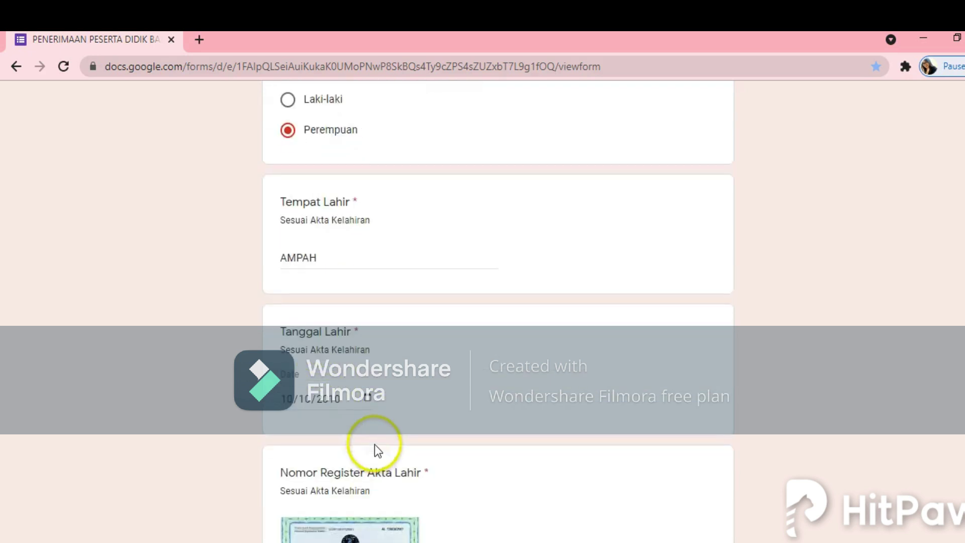
{"action": "left_click", "coordinate": [364, 400]}
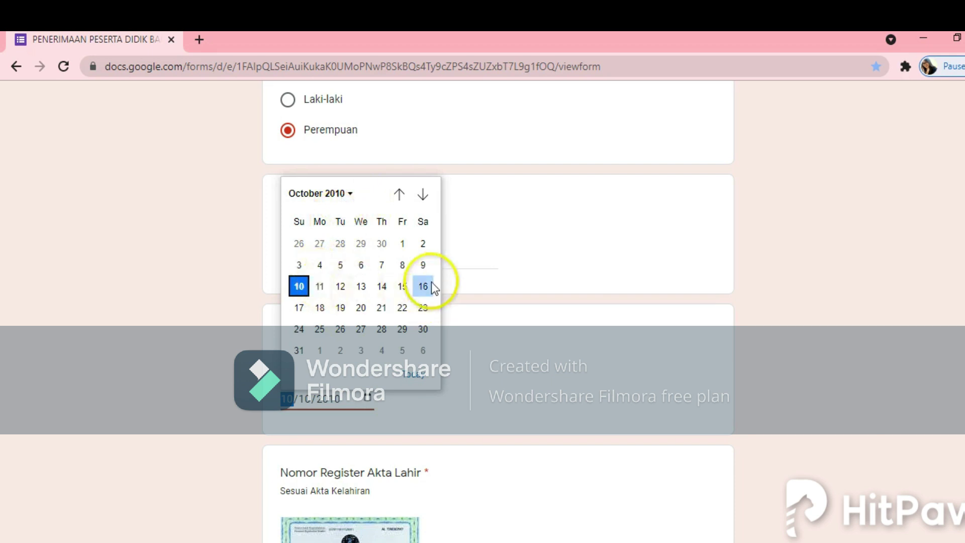
Step: Type 08 into the middle segment so Tanggal Lahir reads 10/08/2010
{"action": "left_click", "coordinate": [349, 193]}
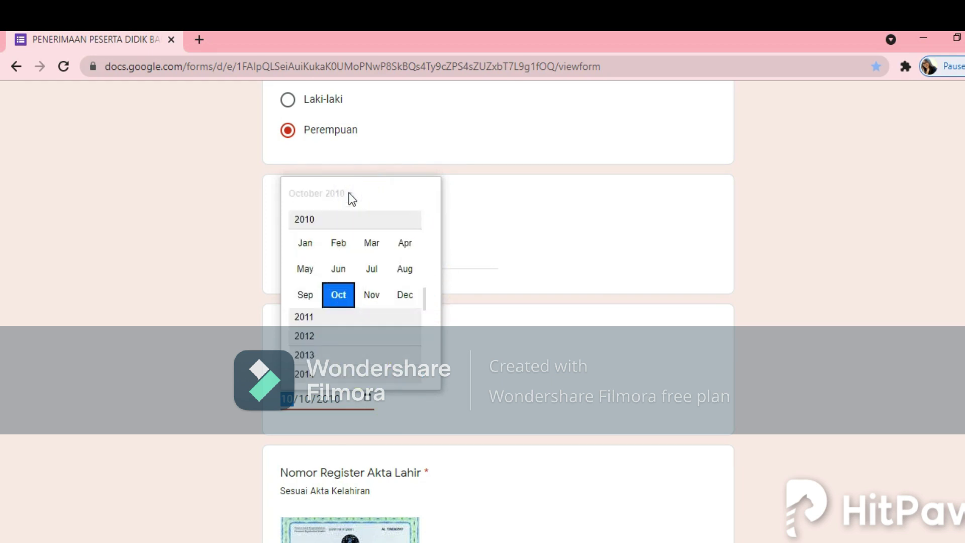
{"action": "left_click", "coordinate": [308, 401]}
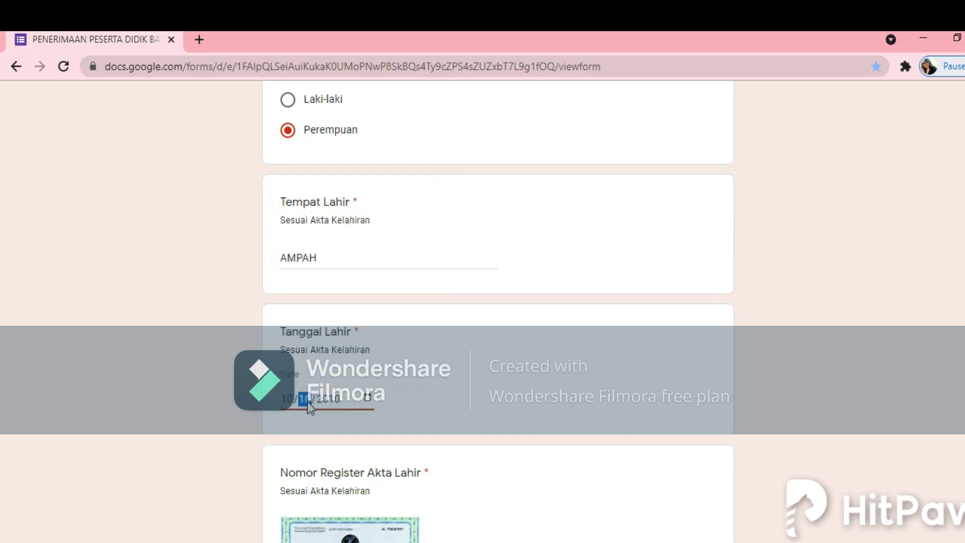
{"action": "type", "text": "08"}
{"action": "left_click", "coordinate": [345, 399]}
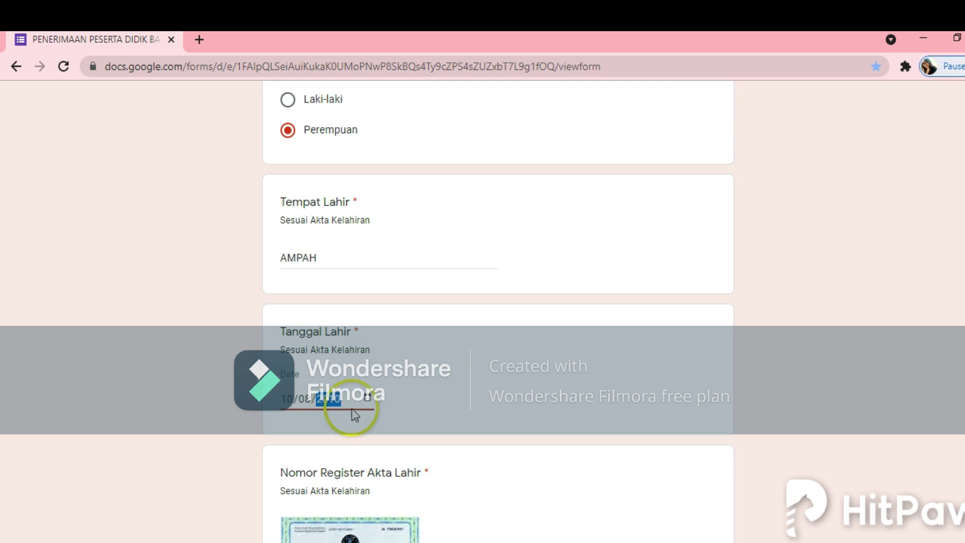
{"action": "scroll", "coordinate": [438, 402], "scroll_direction": "down", "scroll_amount": 5}
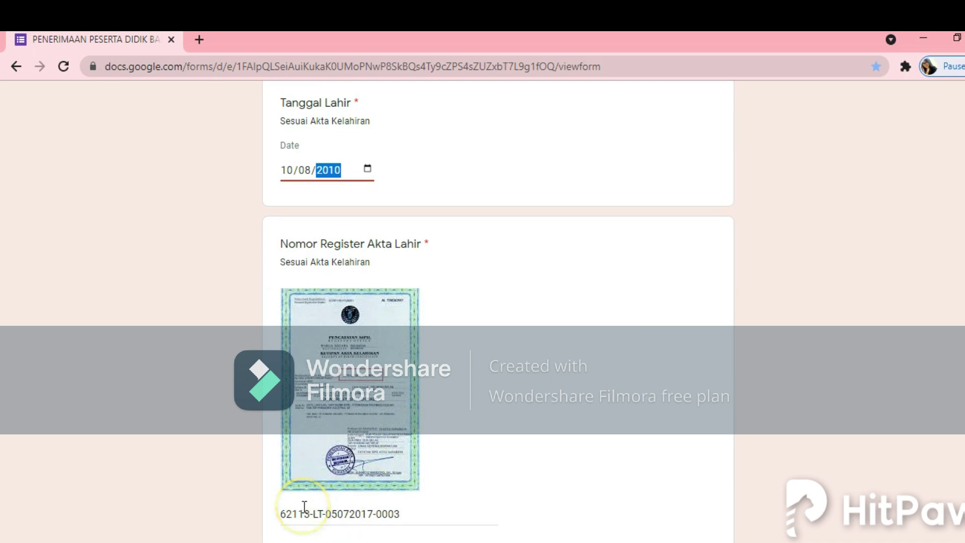
{"action": "scroll", "coordinate": [414, 401], "scroll_direction": "down", "scroll_amount": 3}
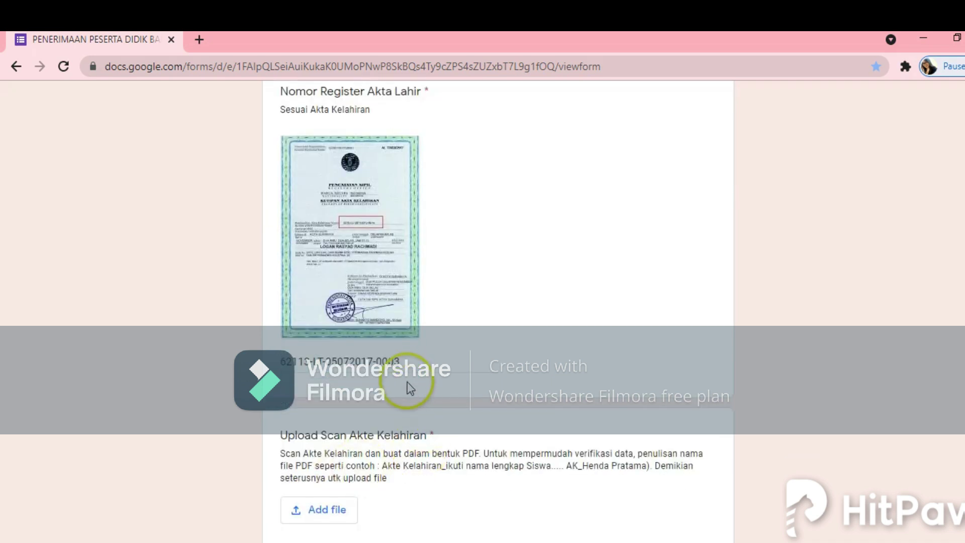
{"action": "left_click", "coordinate": [411, 362]}
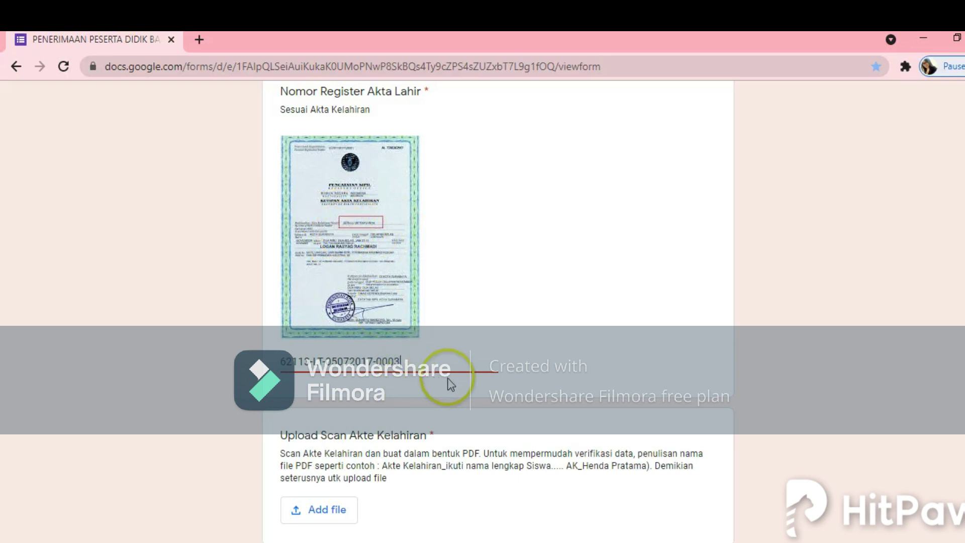
{"action": "scroll", "coordinate": [450, 384], "scroll_direction": "down", "scroll_amount": 2}
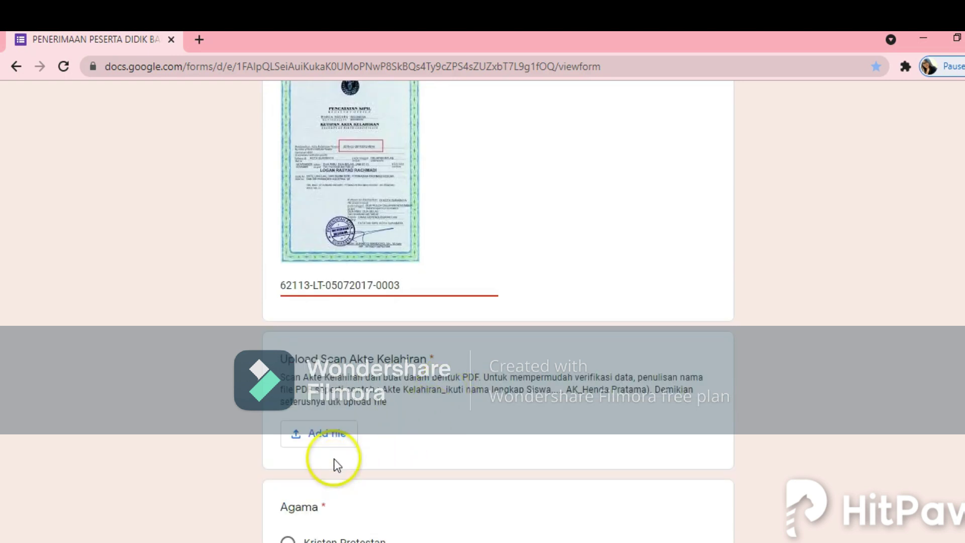
Step: Pick the AK birth certificate PDF from the computer's zonasi folder and upload it
{"action": "left_click", "coordinate": [318, 440]}
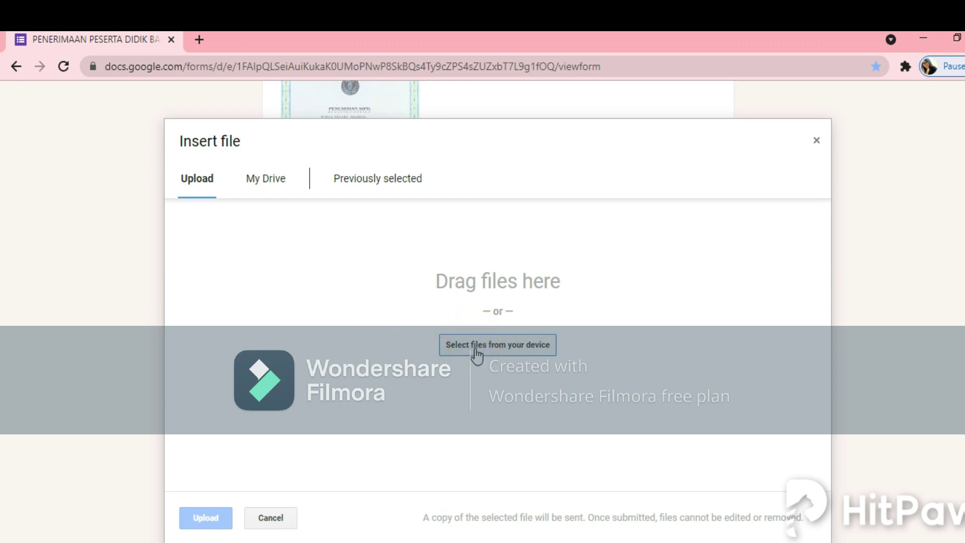
{"action": "left_click", "coordinate": [475, 347]}
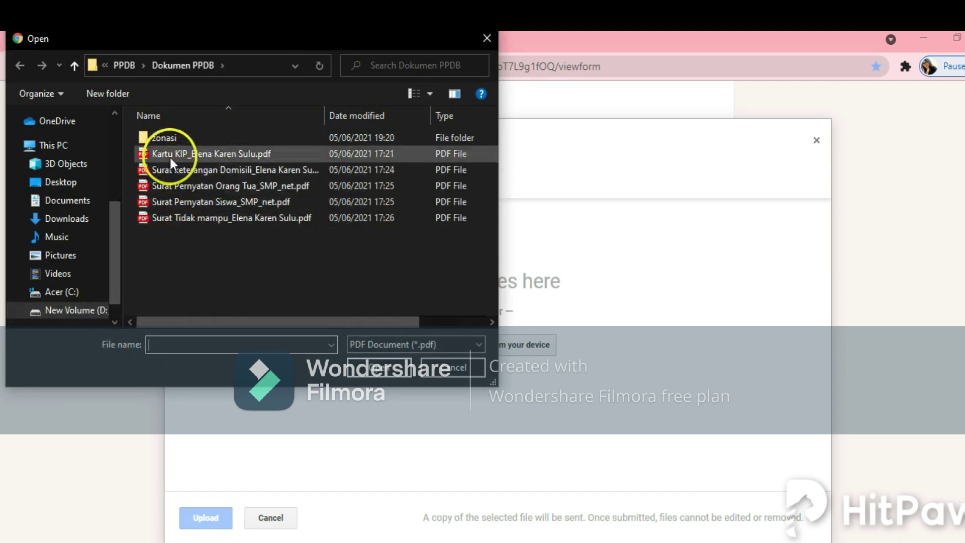
{"action": "left_click", "coordinate": [176, 139]}
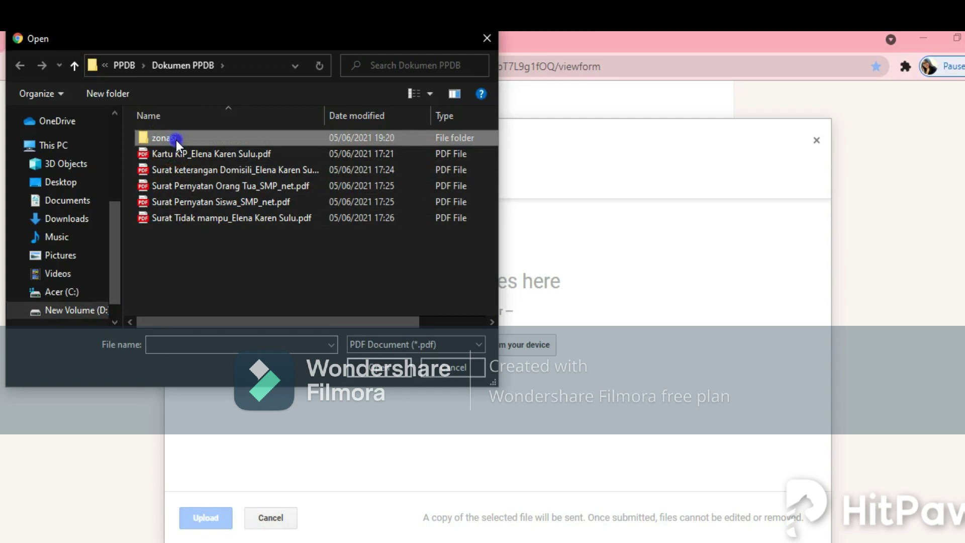
{"action": "double_click", "coordinate": [176, 140]}
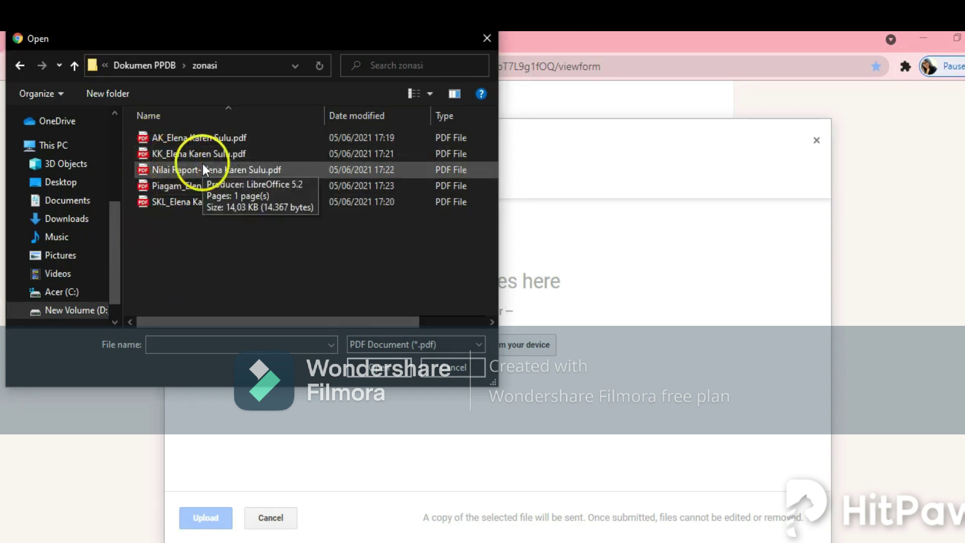
{"action": "left_click", "coordinate": [166, 136]}
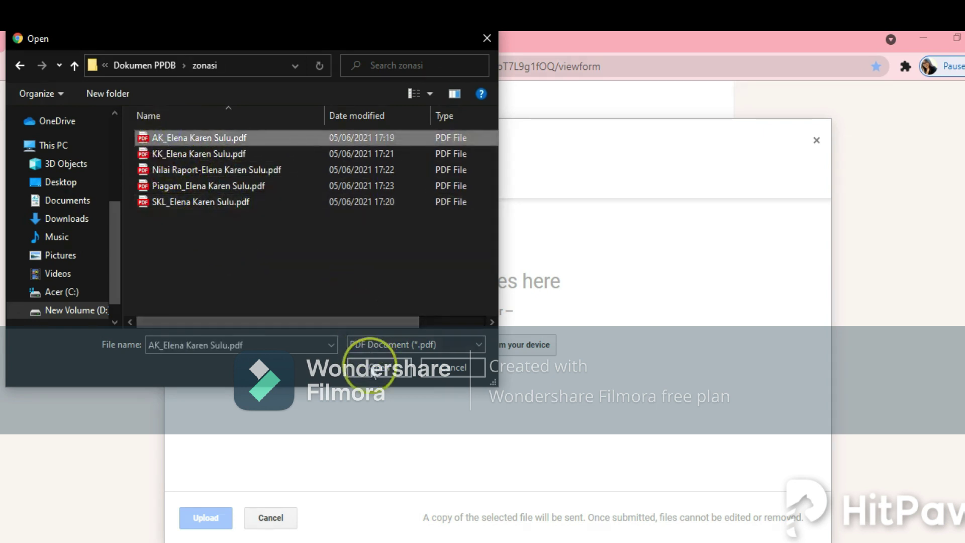
{"action": "left_click", "coordinate": [372, 365]}
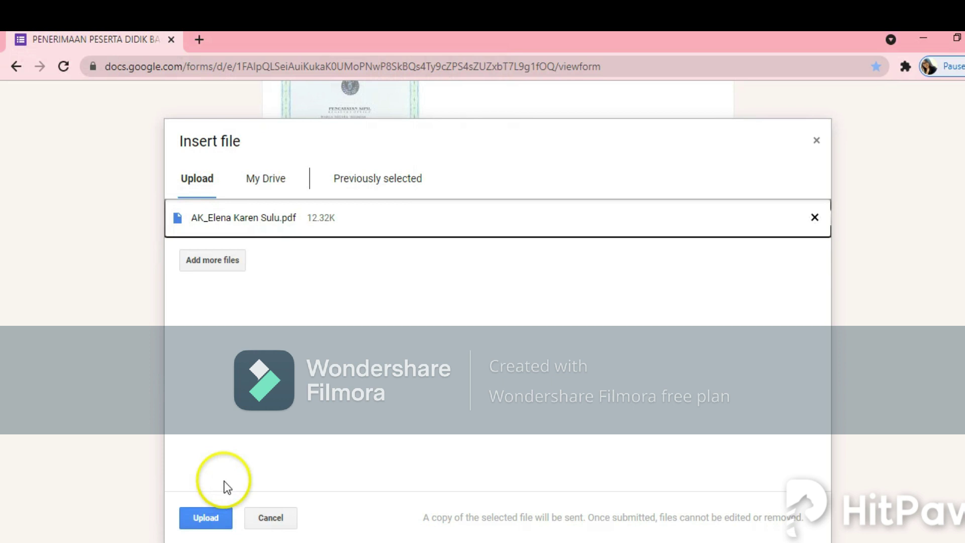
{"action": "left_click", "coordinate": [215, 525]}
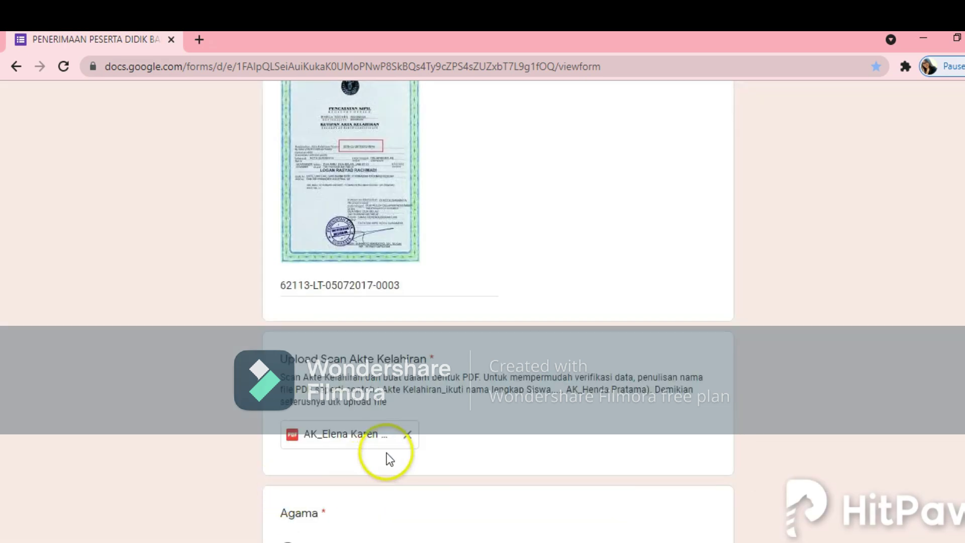
Step: Answer Kristen Protestan for Agama and enter Tinggi Badan 149
{"action": "scroll", "coordinate": [384, 455], "scroll_direction": "down", "scroll_amount": 3}
{"action": "scroll", "coordinate": [369, 452], "scroll_direction": "down", "scroll_amount": 2}
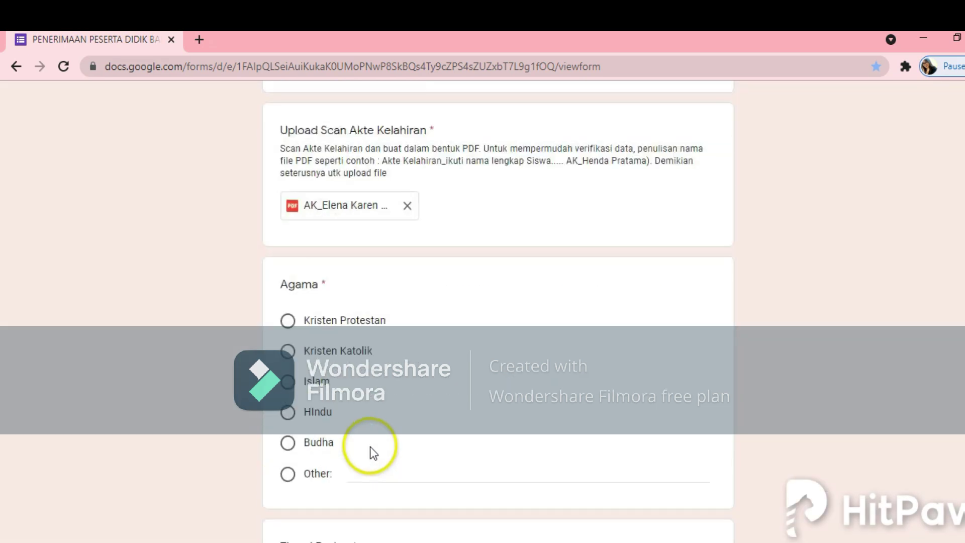
{"action": "left_click", "coordinate": [288, 322]}
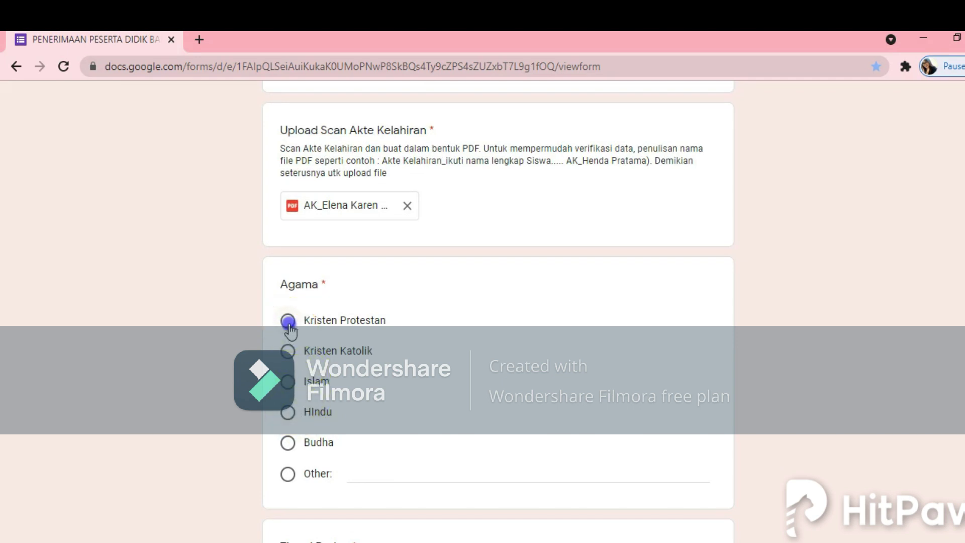
{"action": "scroll", "coordinate": [442, 417], "scroll_direction": "down", "scroll_amount": 1}
{"action": "scroll", "coordinate": [448, 426], "scroll_direction": "down", "scroll_amount": 4}
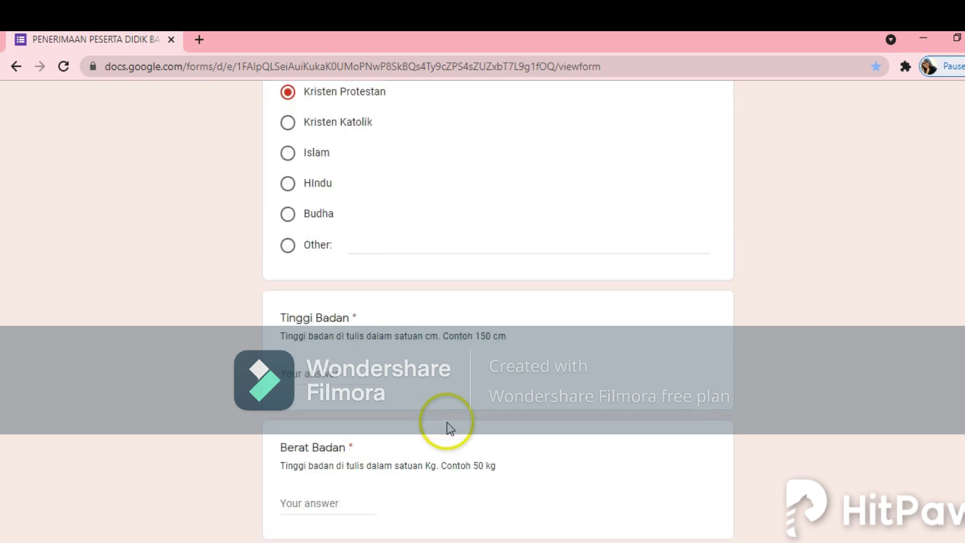
{"action": "left_click", "coordinate": [301, 371]}
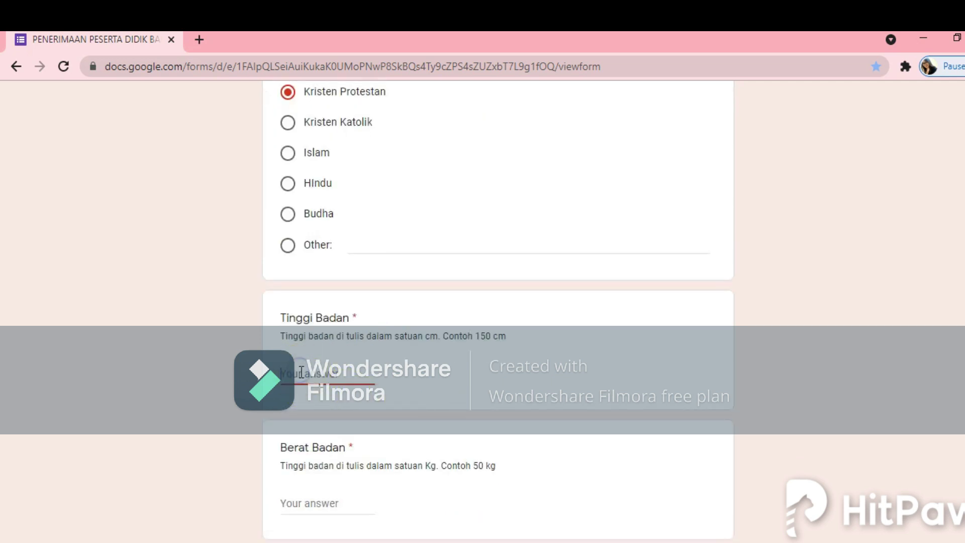
{"action": "type", "text": "149"}
{"action": "left_click", "coordinate": [321, 413]}
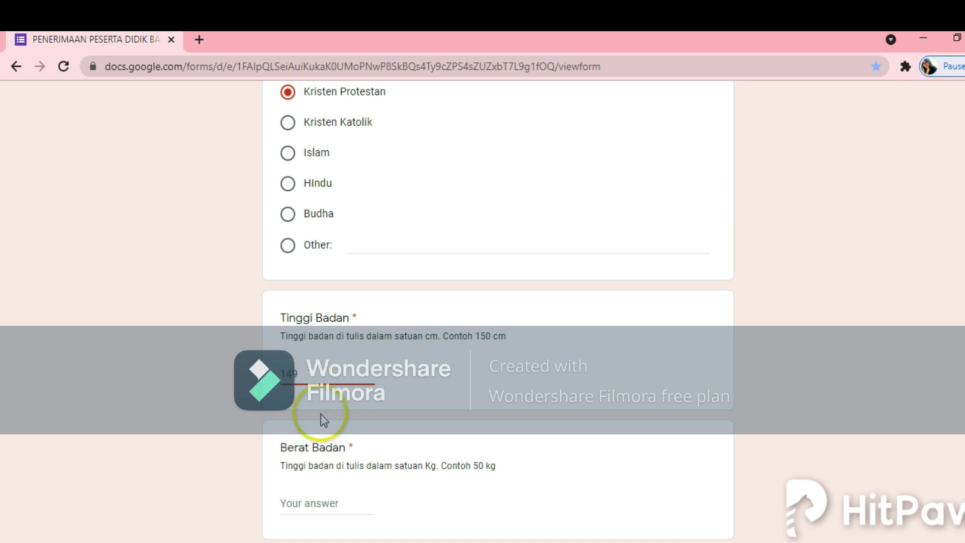
Step: Enter Berat Badan 39 and choose Anak Kandung for Status Anak Dalam Keluarga
{"action": "scroll", "coordinate": [320, 432], "scroll_direction": "down", "scroll_amount": 2}
{"action": "left_click", "coordinate": [334, 428]}
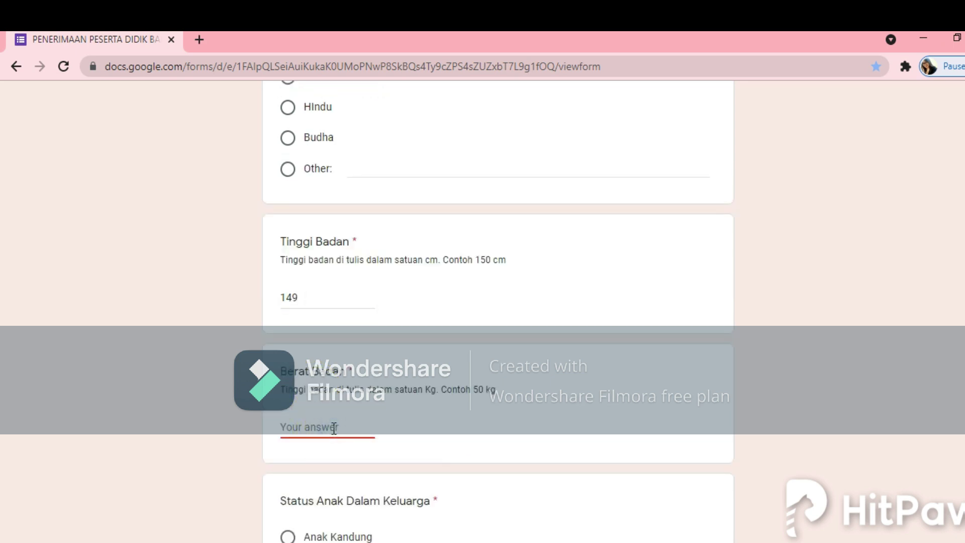
{"action": "type", "text": "39"}
{"action": "left_click", "coordinate": [340, 428]}
{"action": "scroll", "coordinate": [351, 432], "scroll_direction": "down", "scroll_amount": 5}
{"action": "left_click", "coordinate": [374, 328]}
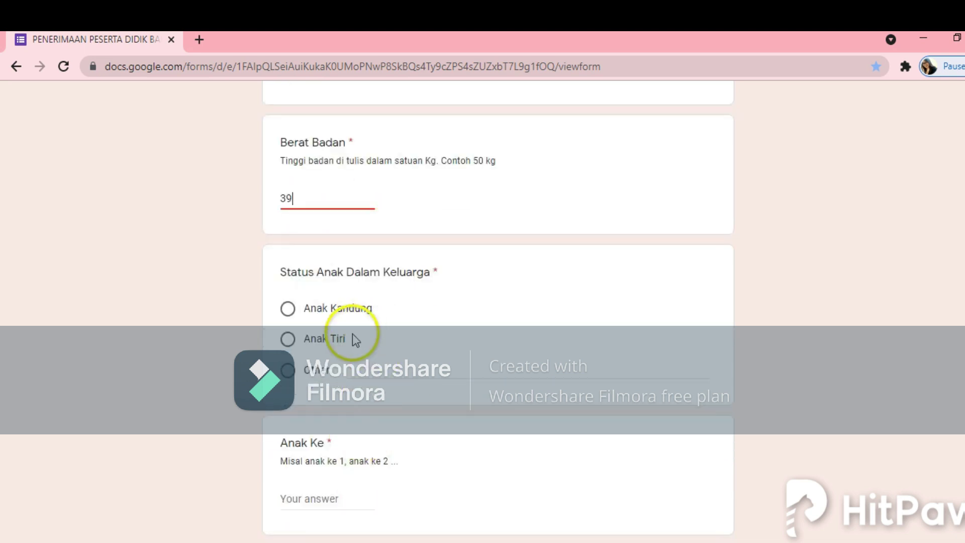
{"action": "left_click", "coordinate": [288, 309]}
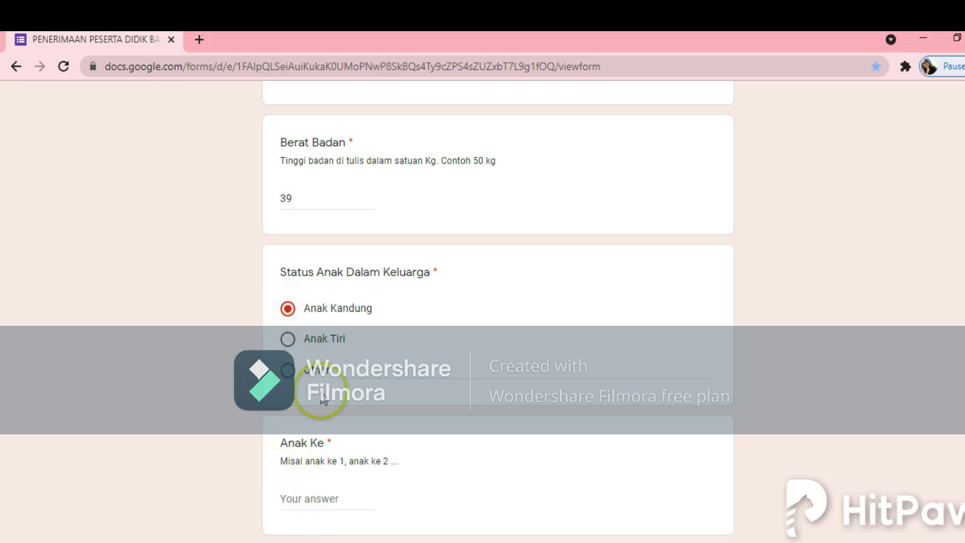
Step: Answer Anak Ke with 1, Jumlah Saudara kandung with 0, and Kewarganegaraan with WNI
{"action": "scroll", "coordinate": [377, 376], "scroll_direction": "down", "scroll_amount": 3}
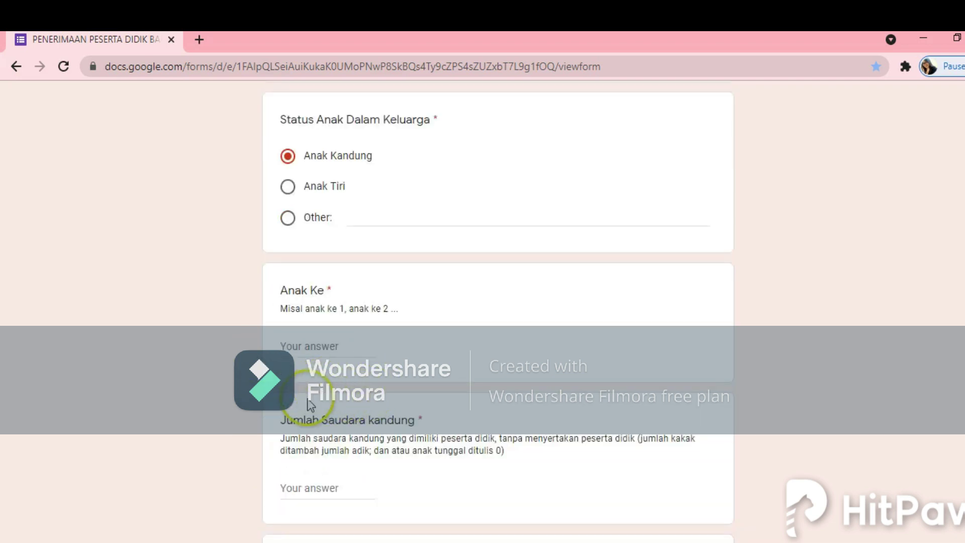
{"action": "left_click", "coordinate": [297, 351]}
{"action": "type", "text": "1"}
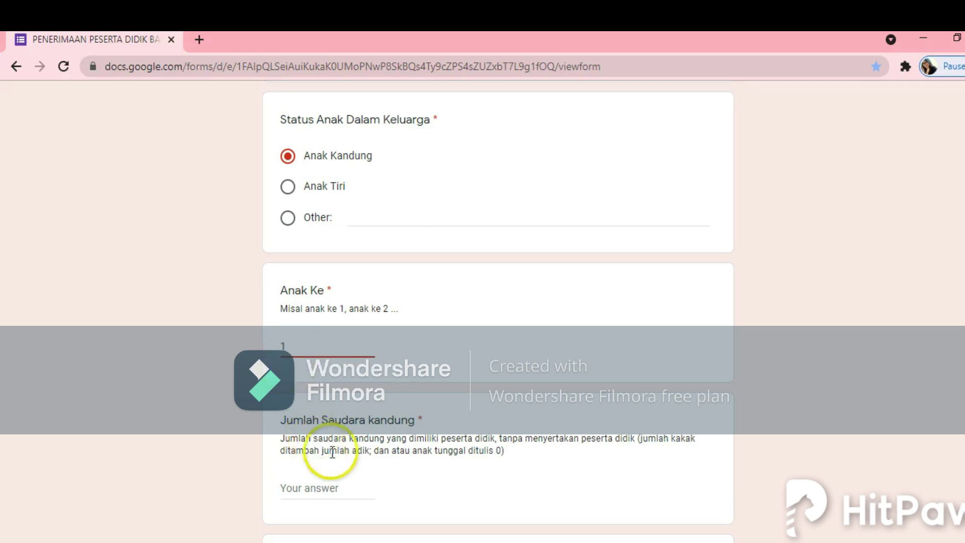
{"action": "scroll", "coordinate": [337, 452], "scroll_direction": "down", "scroll_amount": 2}
{"action": "left_click", "coordinate": [317, 412]}
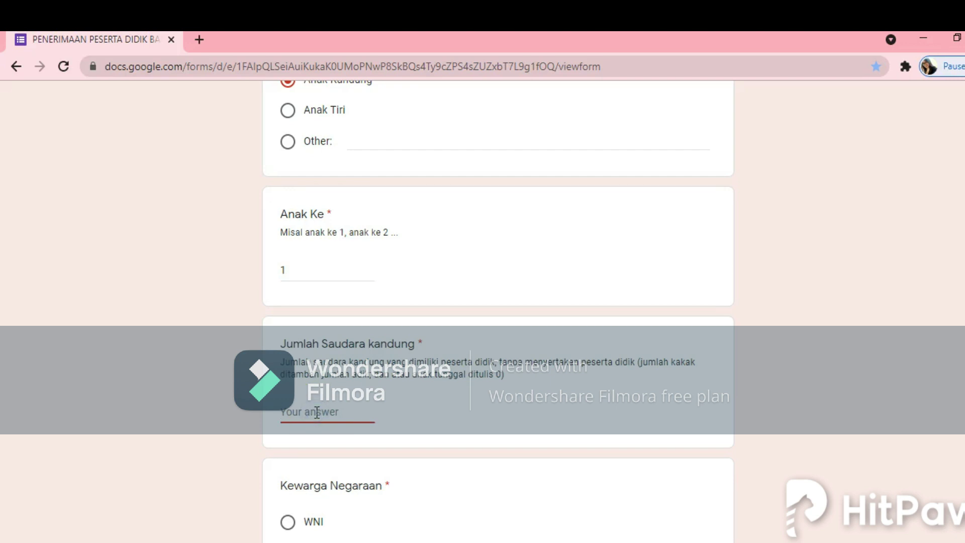
{"action": "type", "text": "0"}
{"action": "scroll", "coordinate": [394, 451], "scroll_direction": "down", "scroll_amount": 4}
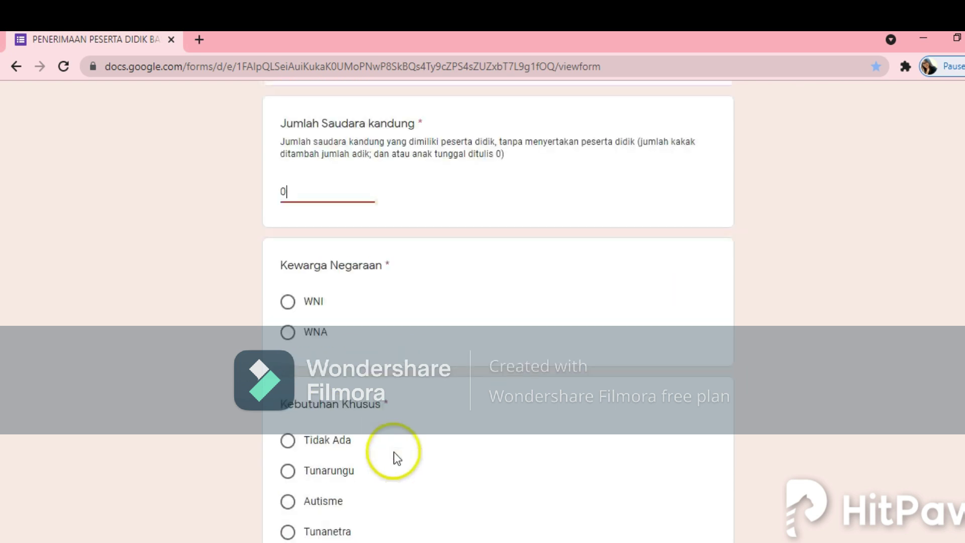
{"action": "left_click", "coordinate": [297, 308]}
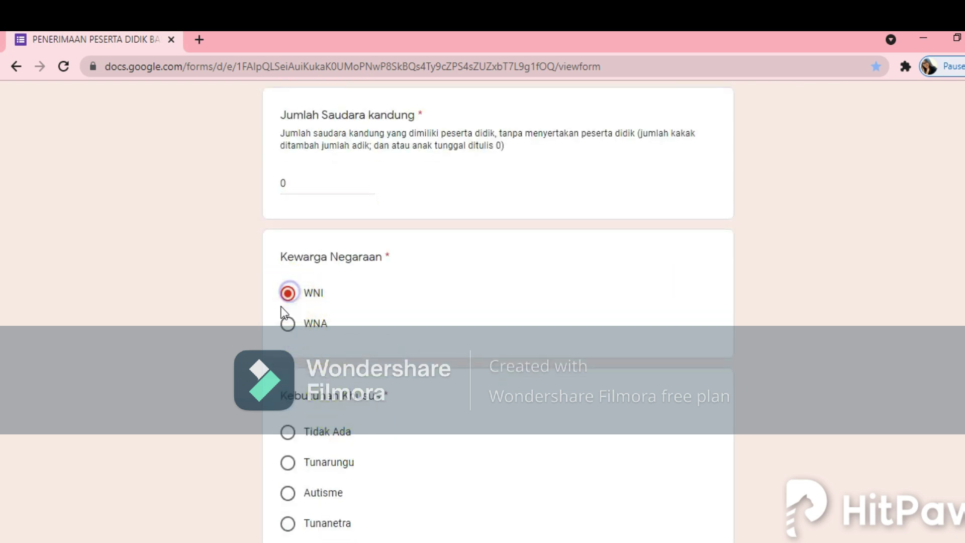
{"action": "scroll", "coordinate": [377, 450], "scroll_direction": "down", "scroll_amount": 1}
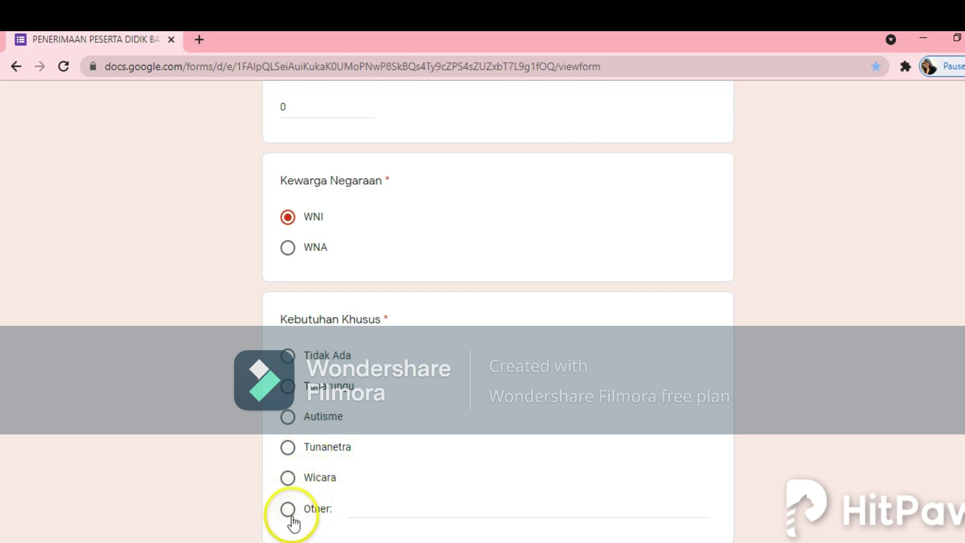
Step: Set Kebutuhan Khusus to Tidak Ada, discarding the 'epilepsi' Other answer briefly entered
{"action": "left_click", "coordinate": [288, 356]}
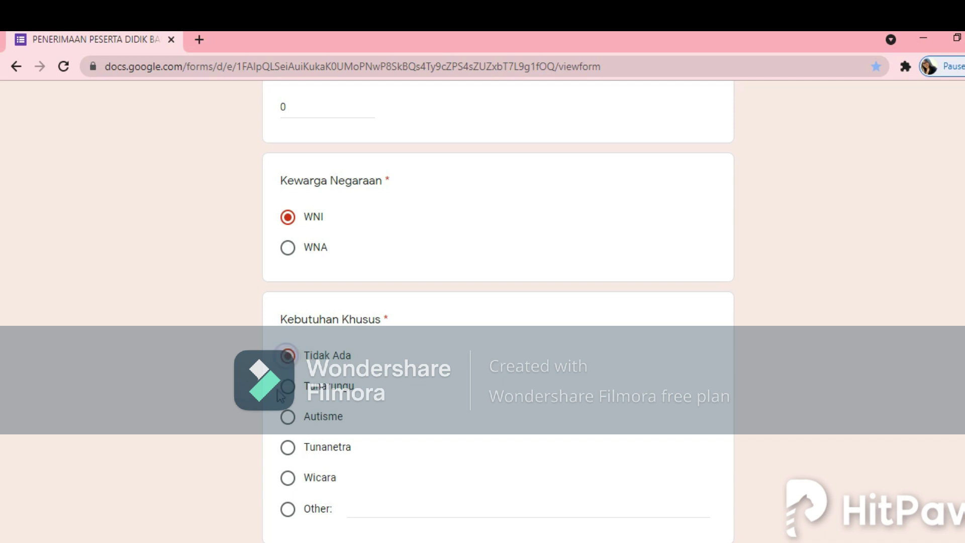
{"action": "left_click", "coordinate": [294, 509]}
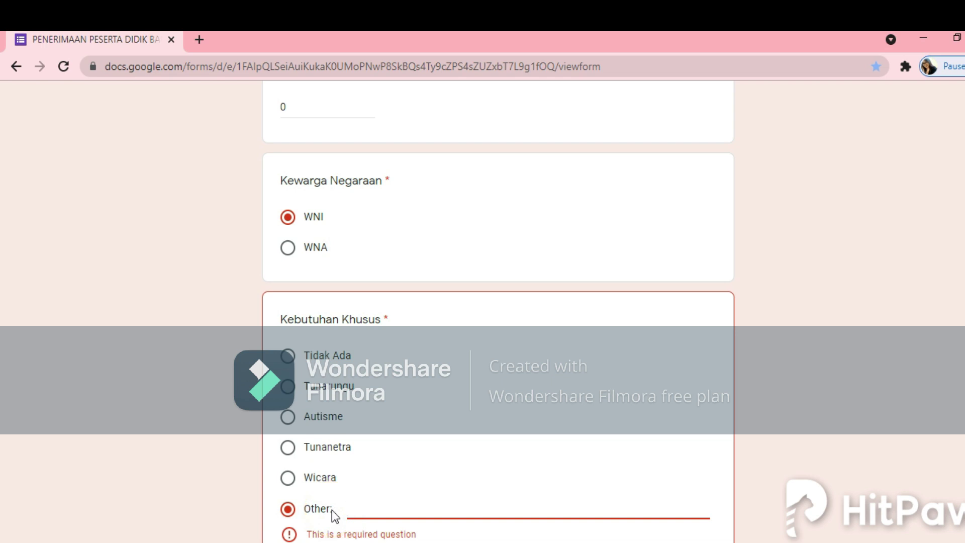
{"action": "type", "text": "epilepsi"}
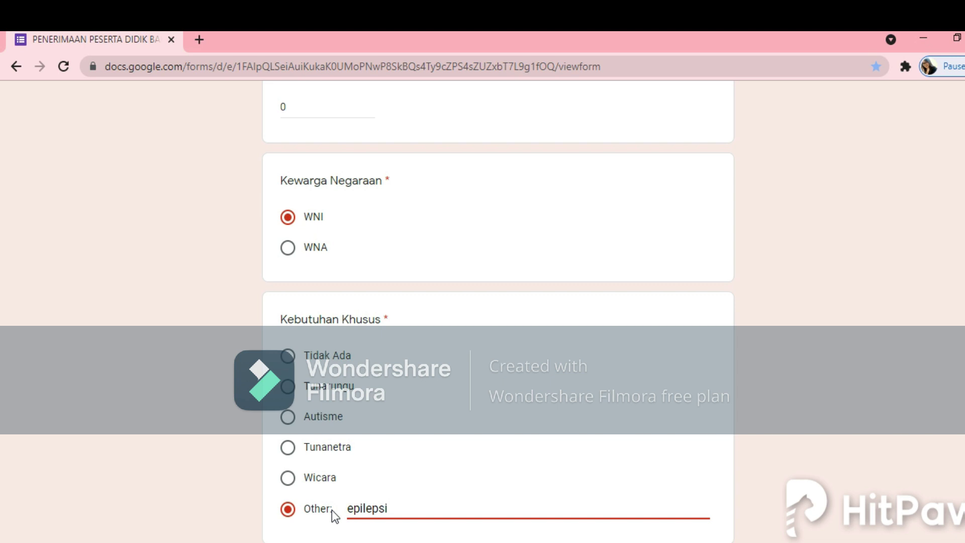
{"action": "left_click", "coordinate": [347, 483]}
{"action": "left_click", "coordinate": [288, 354]}
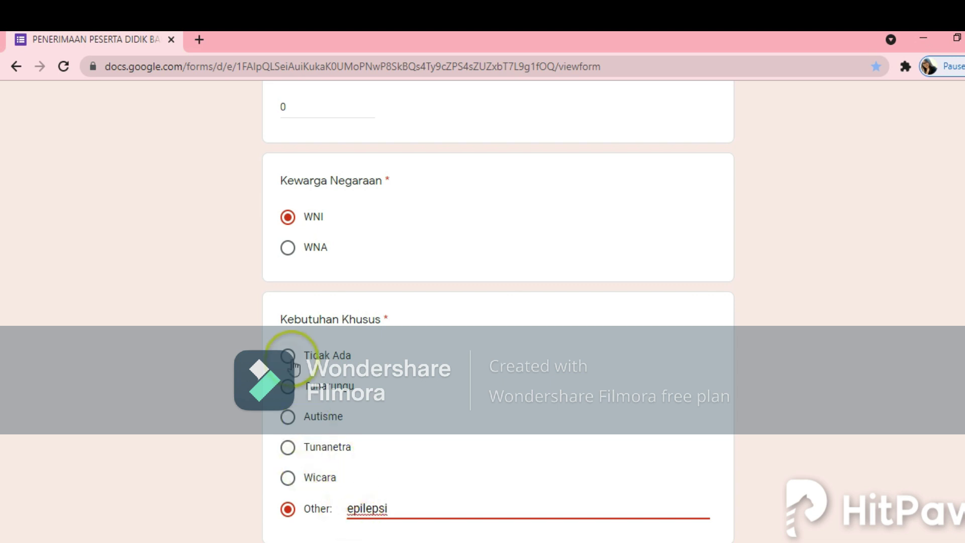
{"action": "scroll", "coordinate": [425, 500], "scroll_direction": "down", "scroll_amount": 3}
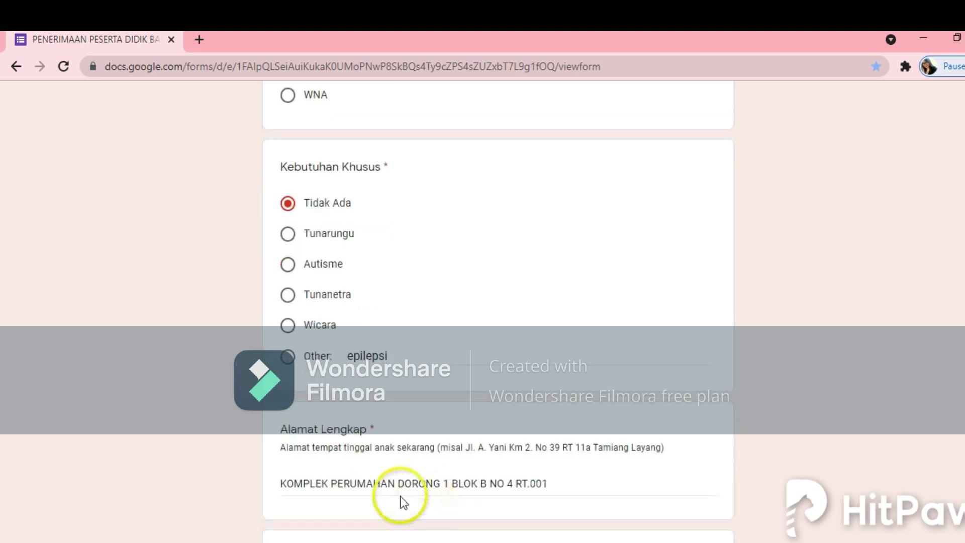
{"action": "left_click", "coordinate": [403, 350]}
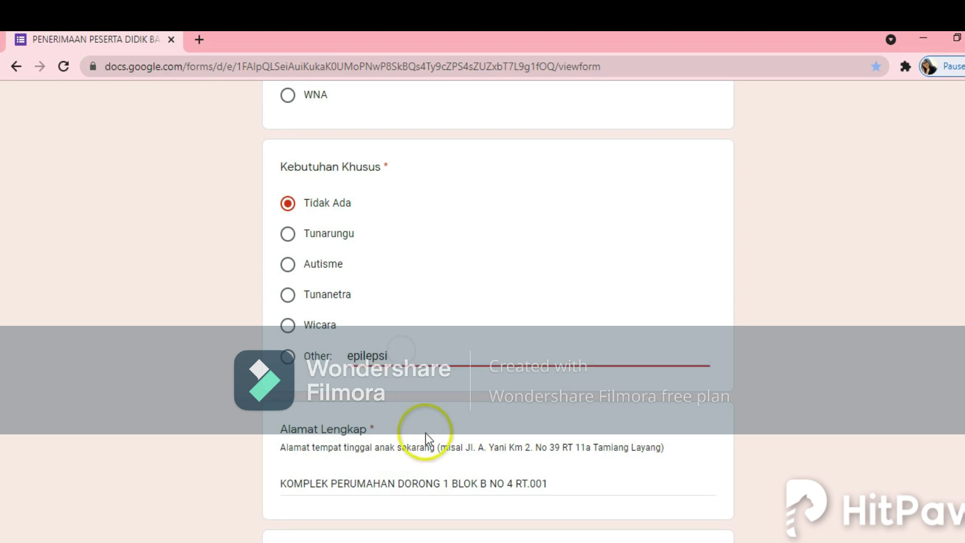
{"action": "scroll", "coordinate": [424, 437], "scroll_direction": "down", "scroll_amount": 3}
Step: Enter DESA DORONG in capitals as the village answer
{"action": "left_click", "coordinate": [553, 330]}
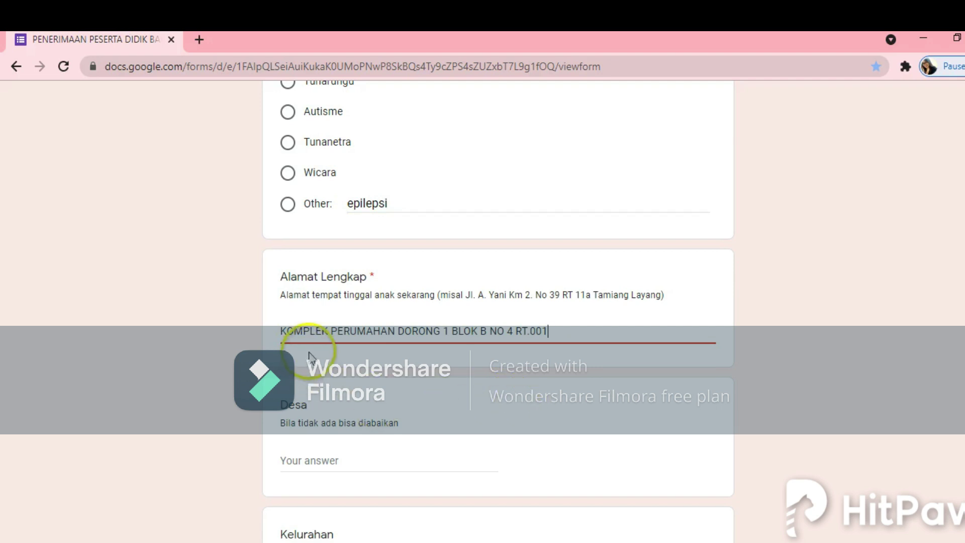
{"action": "left_click", "coordinate": [304, 463]}
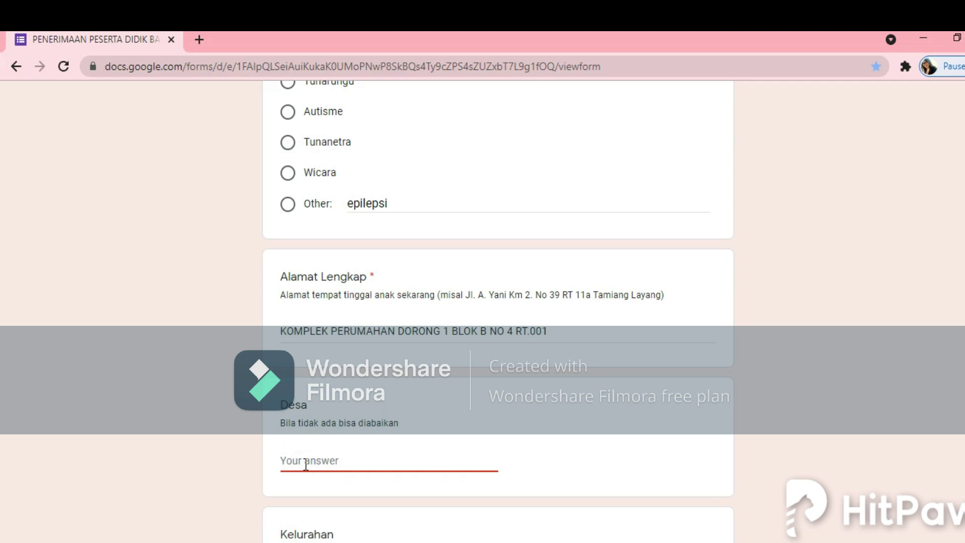
{"action": "type", "text": "d"}
{"action": "key", "text": "BackSpace"}
{"action": "key", "text": "Caps_Lock"}
{"action": "type", "text": "DESA DORONG"}
{"action": "scroll", "coordinate": [347, 454], "scroll_direction": "down", "scroll_amount": 2}
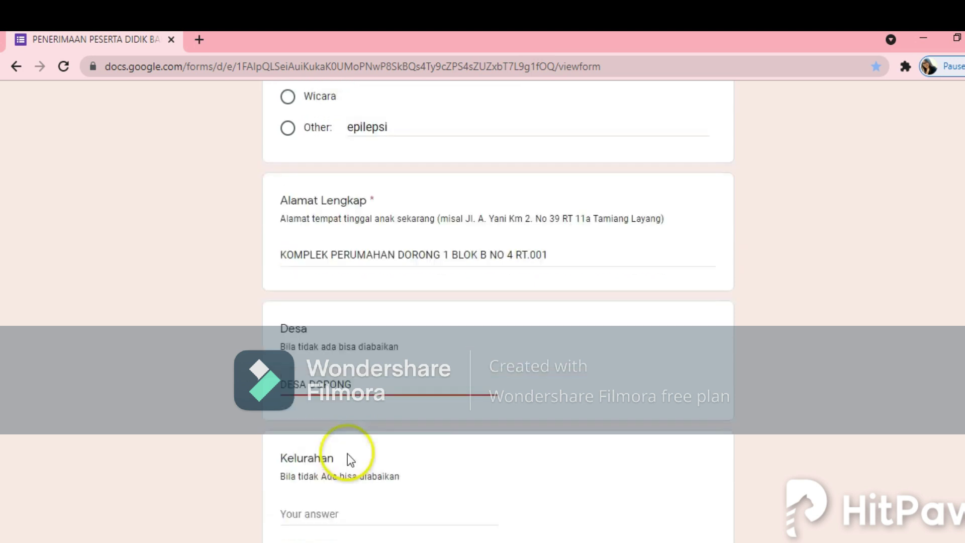
{"action": "left_click", "coordinate": [313, 516]}
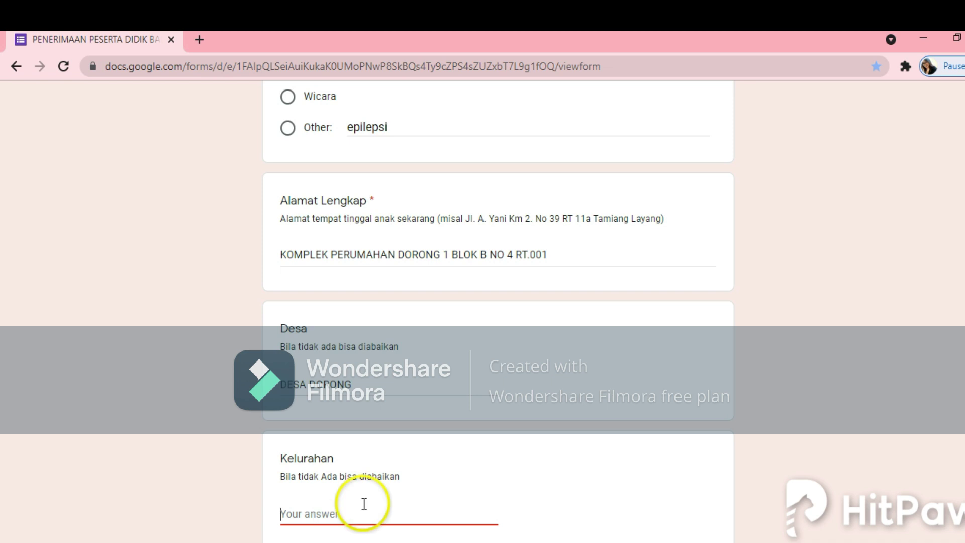
Step: Fill Kecamatan DUSUN TIMUR, Kabupaten BARITO TIMUR and Provinsi KALIMANTAN TENGA
{"action": "scroll", "coordinate": [392, 505], "scroll_direction": "down", "scroll_amount": 2}
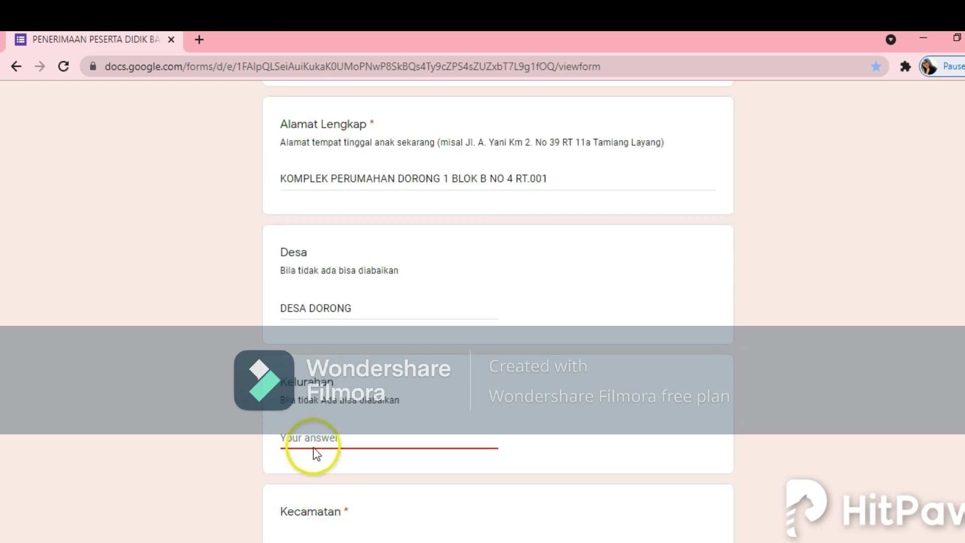
{"action": "scroll", "coordinate": [309, 478], "scroll_direction": "down", "scroll_amount": 3}
{"action": "left_click", "coordinate": [308, 403]}
{"action": "type", "text": "DUSUN TIMUR"}
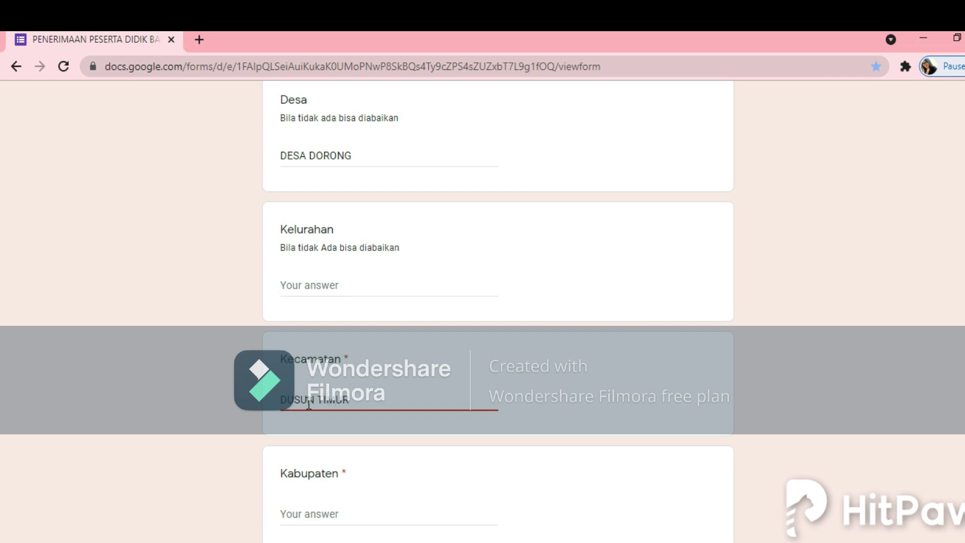
{"action": "left_click", "coordinate": [308, 506]}
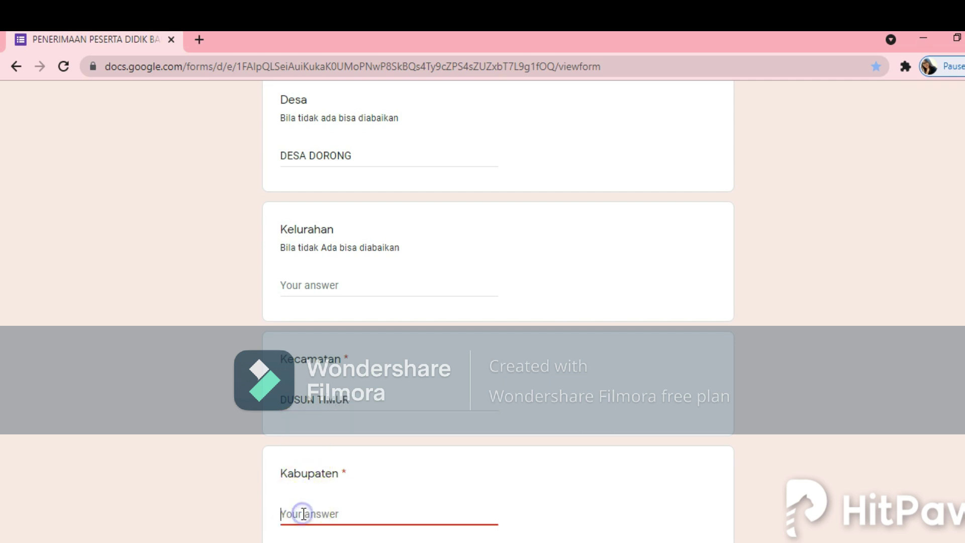
{"action": "type", "text": "BA"}
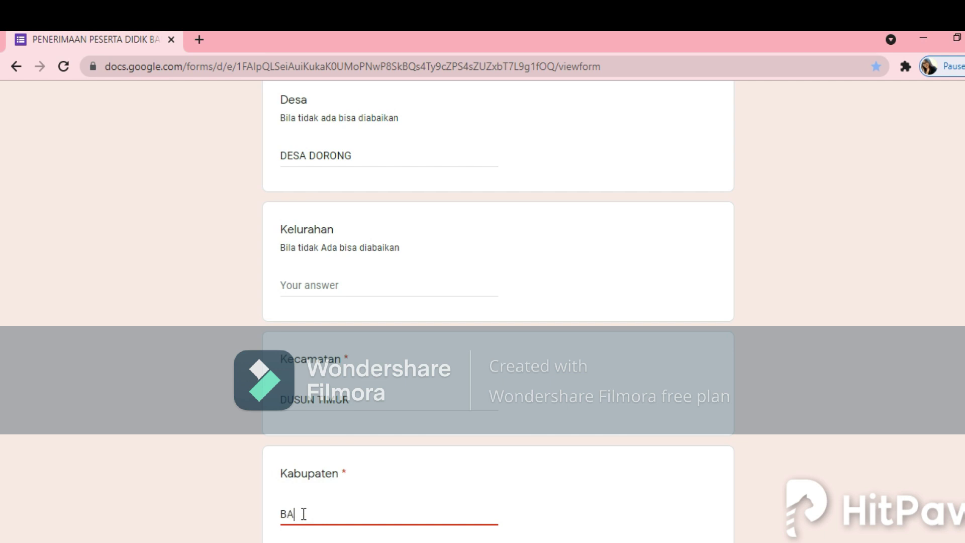
{"action": "type", "text": "RITO TIMUR"}
{"action": "scroll", "coordinate": [368, 504], "scroll_direction": "down", "scroll_amount": 5}
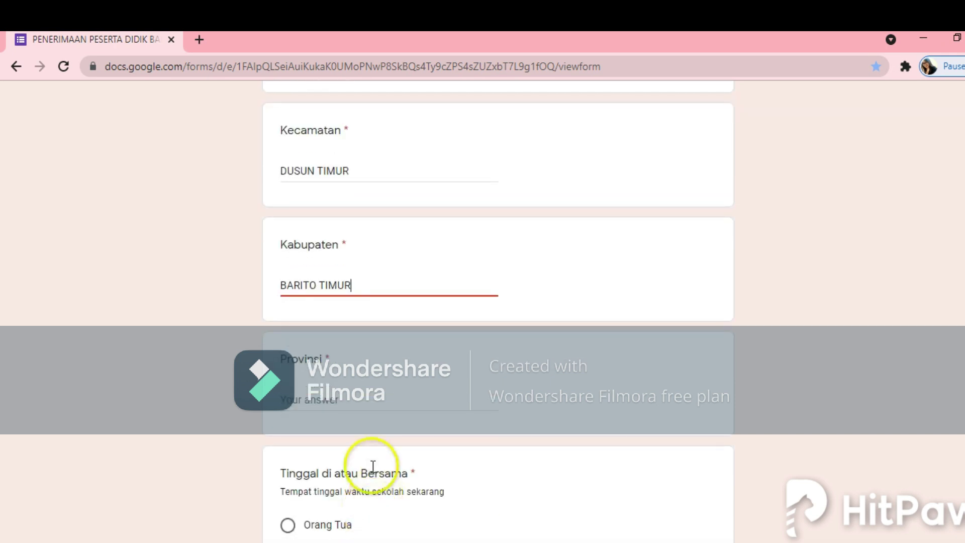
{"action": "left_click", "coordinate": [359, 404]}
{"action": "type", "text": "KALIMANTAN TENGAH"}
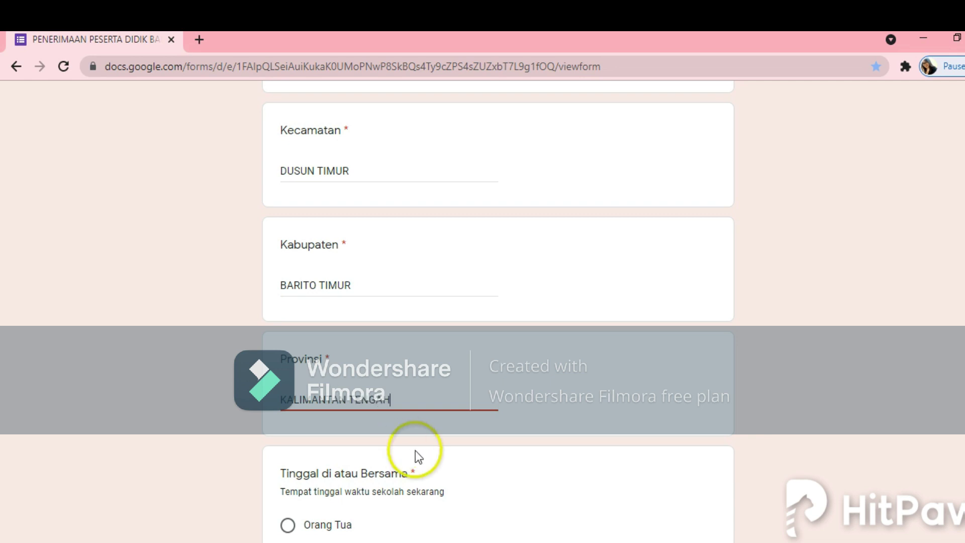
Step: Mark that the child lives with Wali Murid and continue to the next page
{"action": "scroll", "coordinate": [416, 450], "scroll_direction": "down", "scroll_amount": 3}
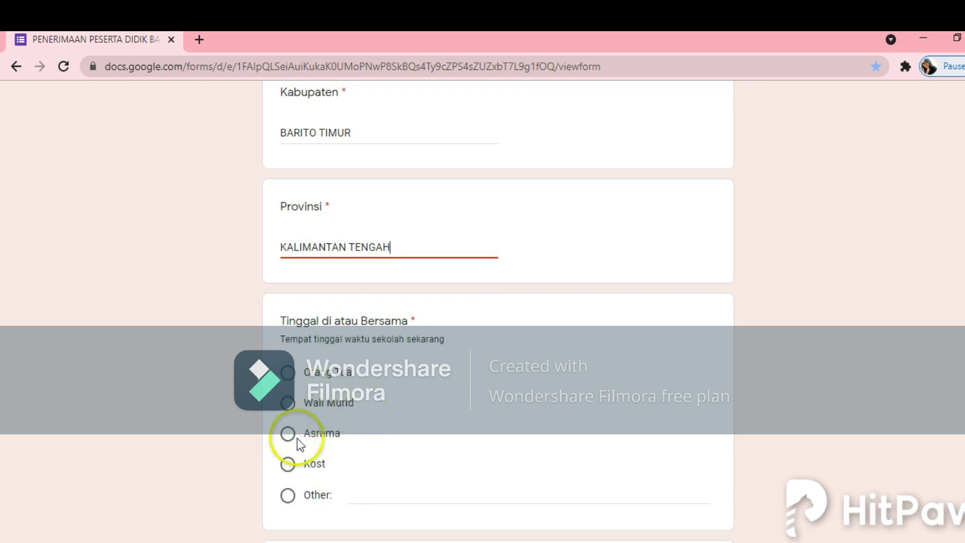
{"action": "left_click", "coordinate": [290, 406]}
{"action": "scroll", "coordinate": [472, 467], "scroll_direction": "down", "scroll_amount": 3}
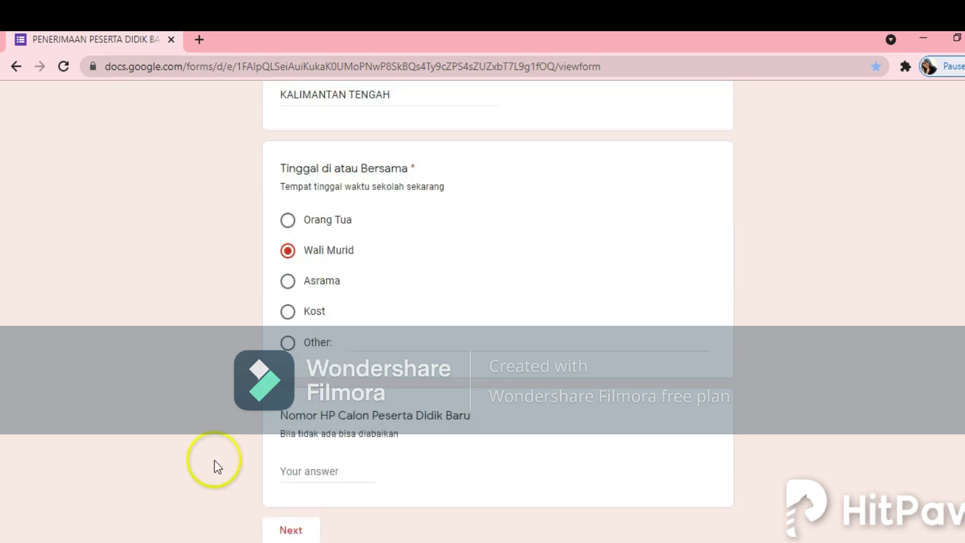
{"action": "scroll", "coordinate": [262, 453], "scroll_direction": "down", "scroll_amount": 2}
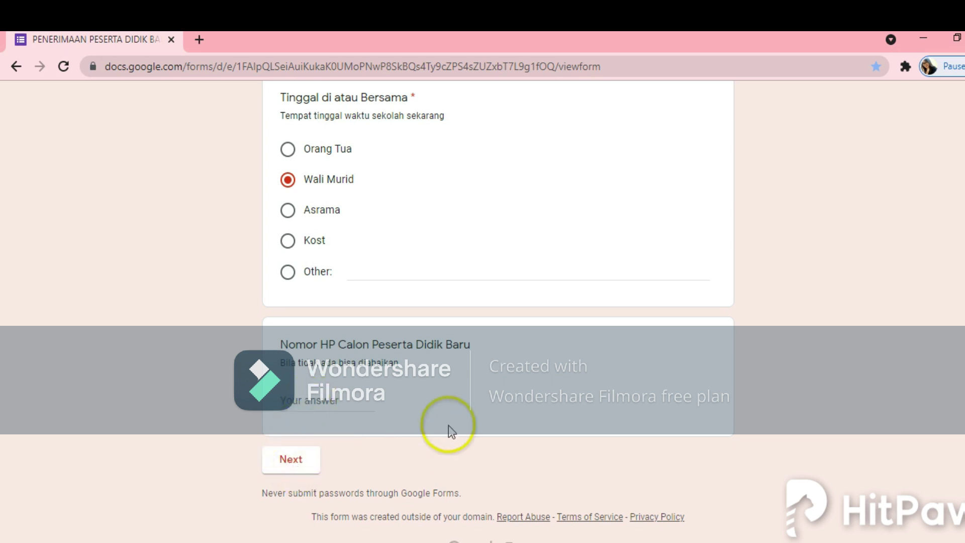
{"action": "left_click", "coordinate": [299, 469]}
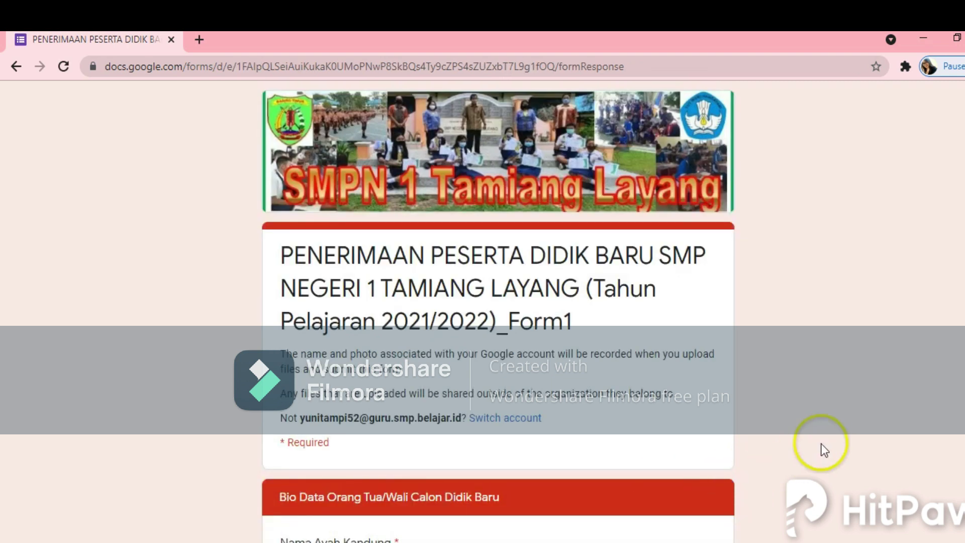
Step: Enter the father's full name in Nama Ayah Kandung
{"action": "scroll", "coordinate": [826, 437], "scroll_direction": "down", "scroll_amount": 2}
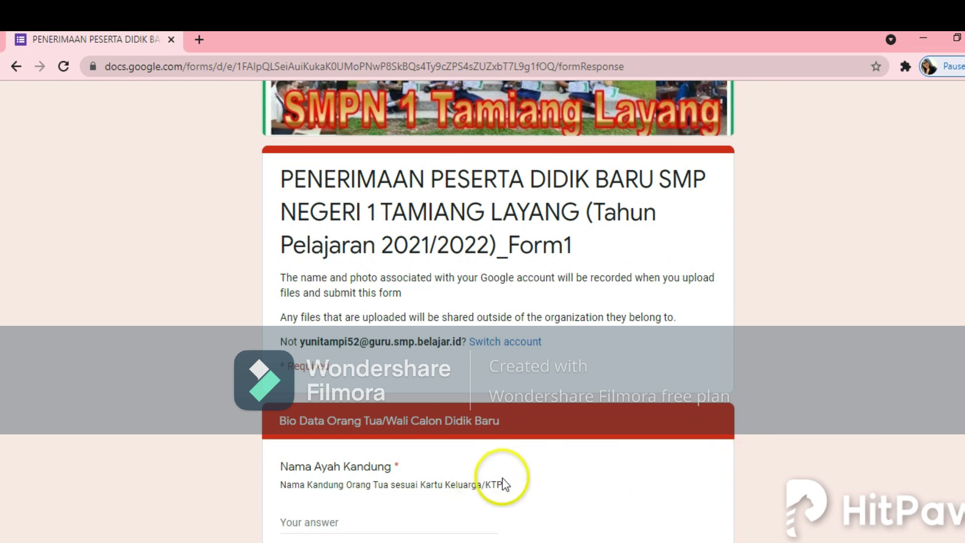
{"action": "scroll", "coordinate": [502, 478], "scroll_direction": "down", "scroll_amount": 1}
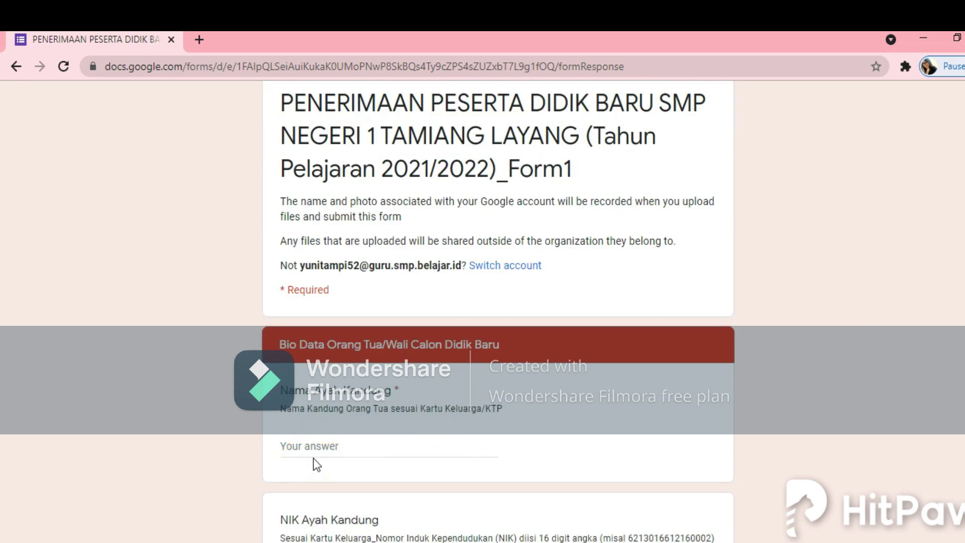
{"action": "left_click", "coordinate": [302, 448]}
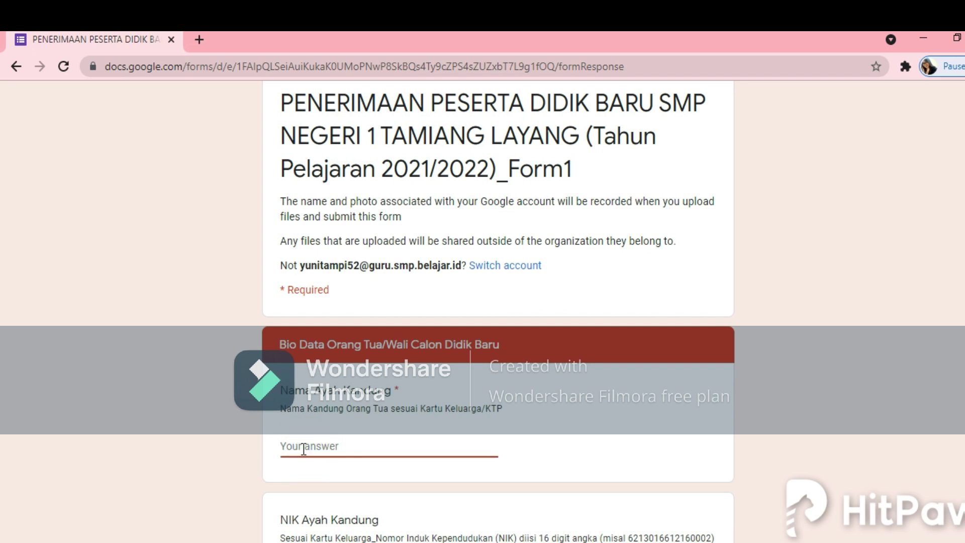
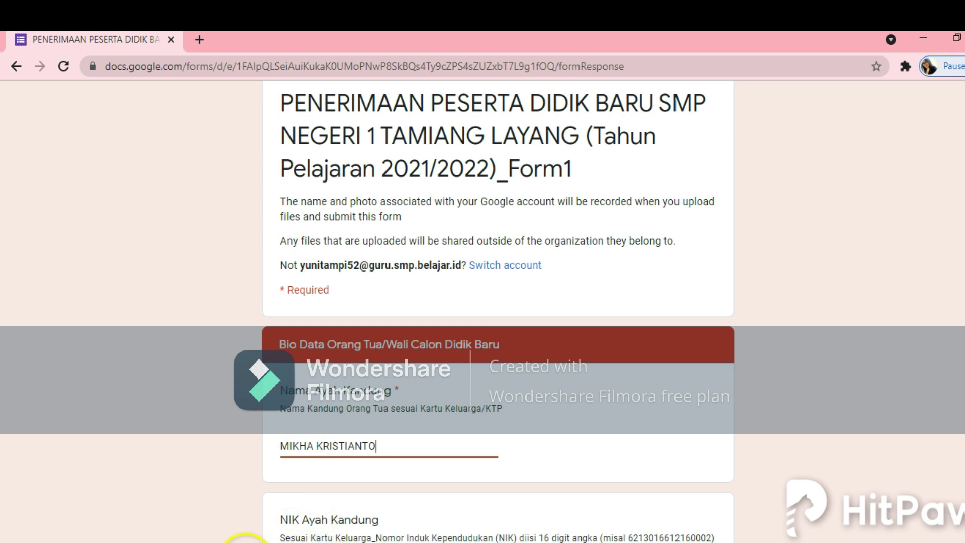
Step: Set the father's education to SMA and occupation to Swasta
{"action": "scroll", "coordinate": [478, 533], "scroll_direction": "down", "scroll_amount": 3}
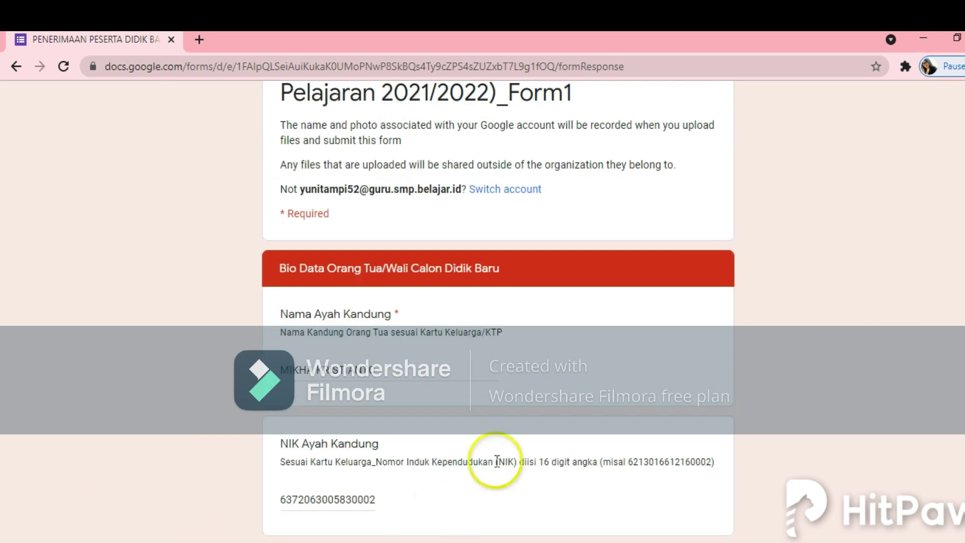
{"action": "scroll", "coordinate": [495, 459], "scroll_direction": "down", "scroll_amount": 1}
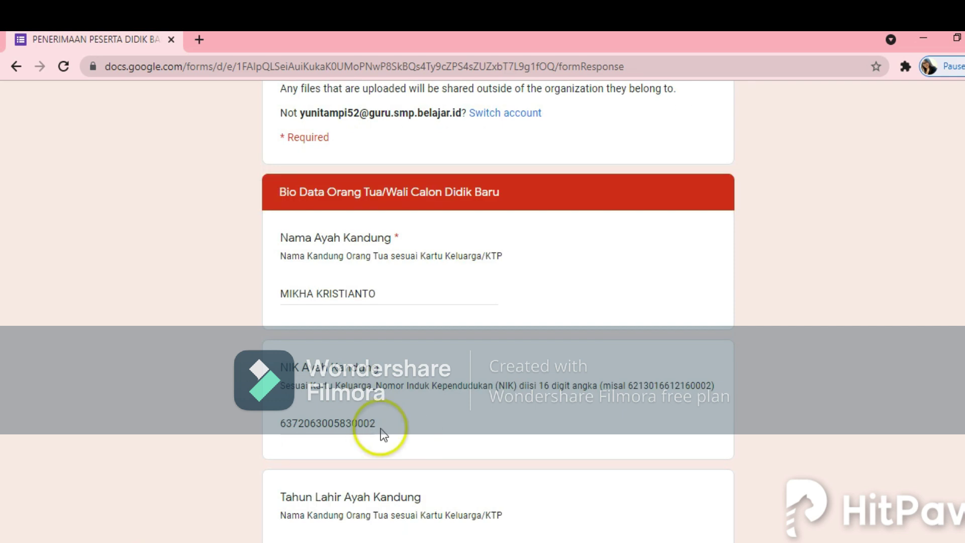
{"action": "scroll", "coordinate": [394, 436], "scroll_direction": "down", "scroll_amount": 5}
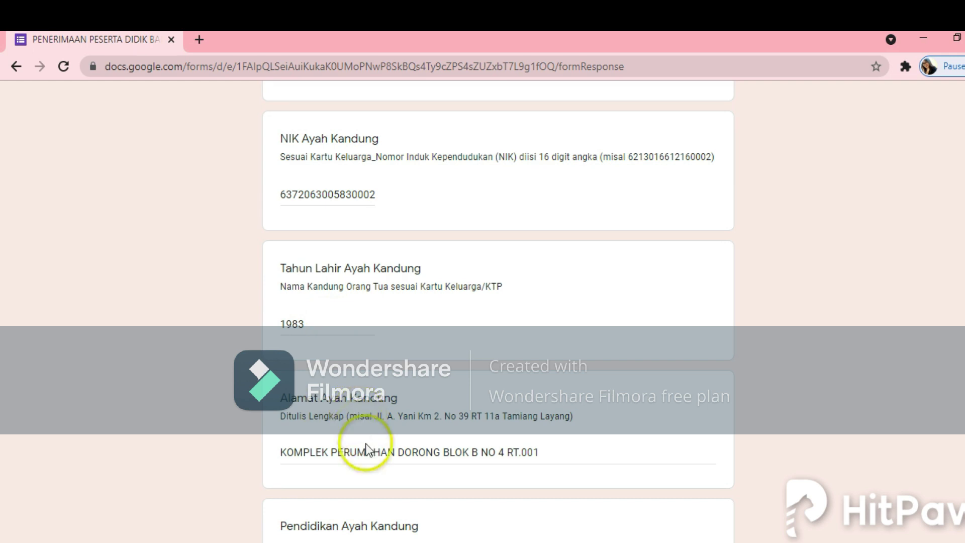
{"action": "scroll", "coordinate": [352, 468], "scroll_direction": "down", "scroll_amount": 2}
{"action": "scroll", "coordinate": [315, 490], "scroll_direction": "down", "scroll_amount": 3}
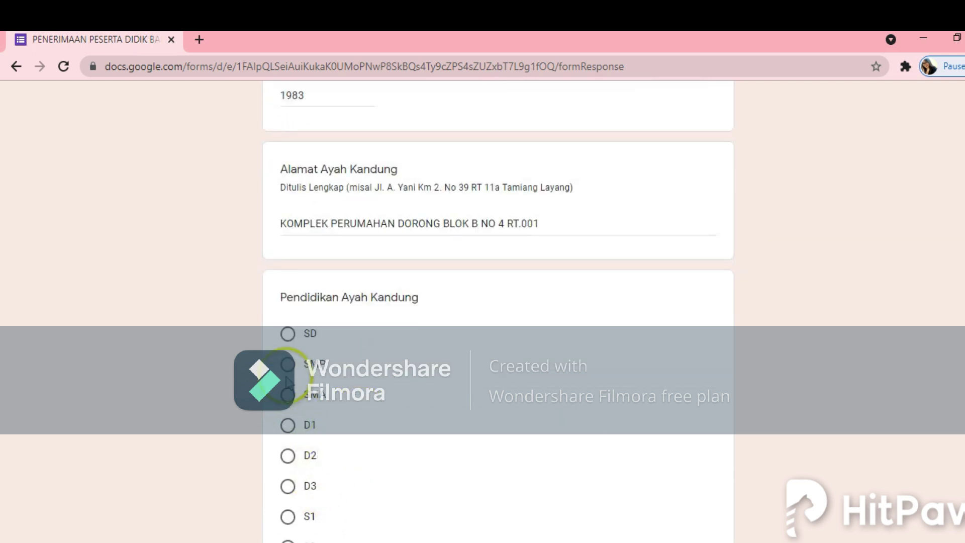
{"action": "left_click", "coordinate": [295, 402]}
{"action": "scroll", "coordinate": [371, 411], "scroll_direction": "down", "scroll_amount": 5}
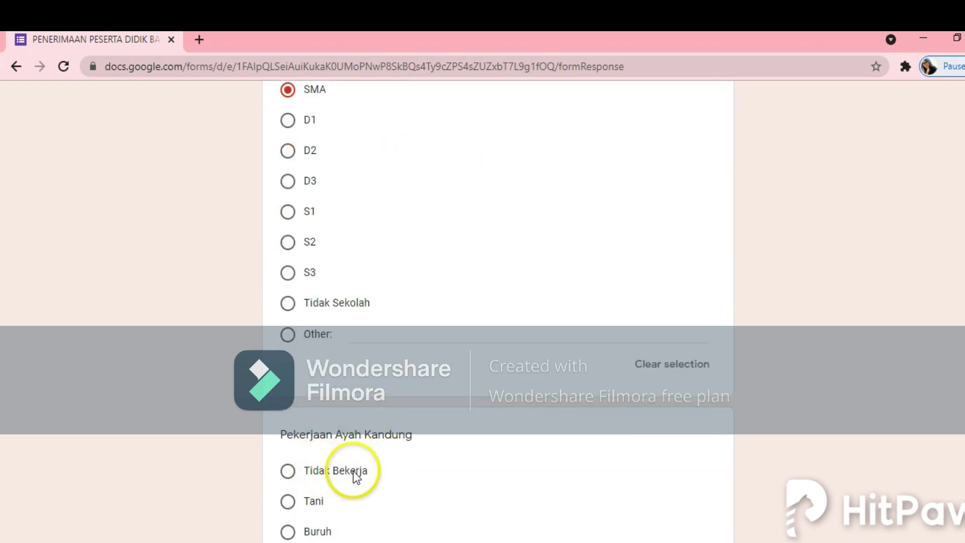
{"action": "scroll", "coordinate": [352, 473], "scroll_direction": "down", "scroll_amount": 3}
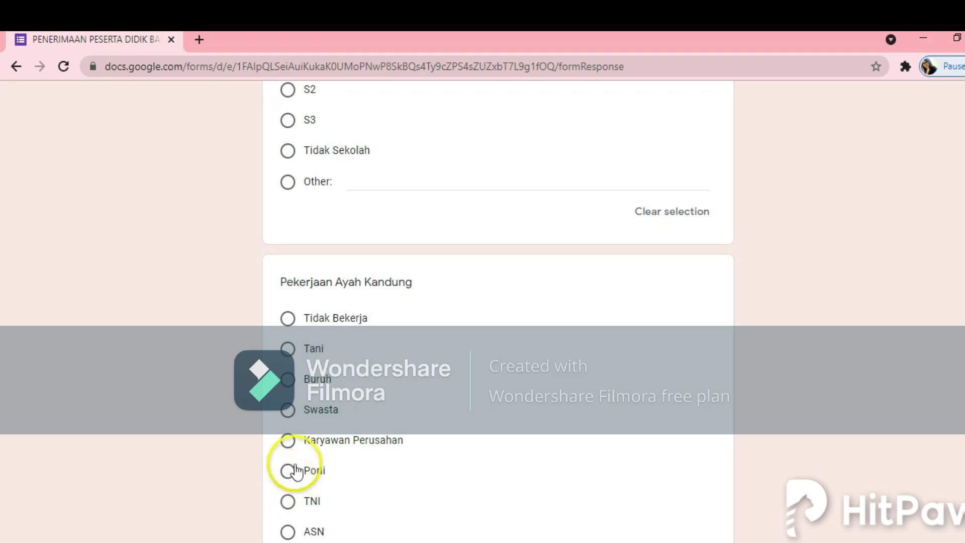
{"action": "left_click", "coordinate": [293, 411]}
Step: Set the father's income to Rp. 3.000.000 - Rp 4.999.000
{"action": "scroll", "coordinate": [345, 417], "scroll_direction": "down", "scroll_amount": 6}
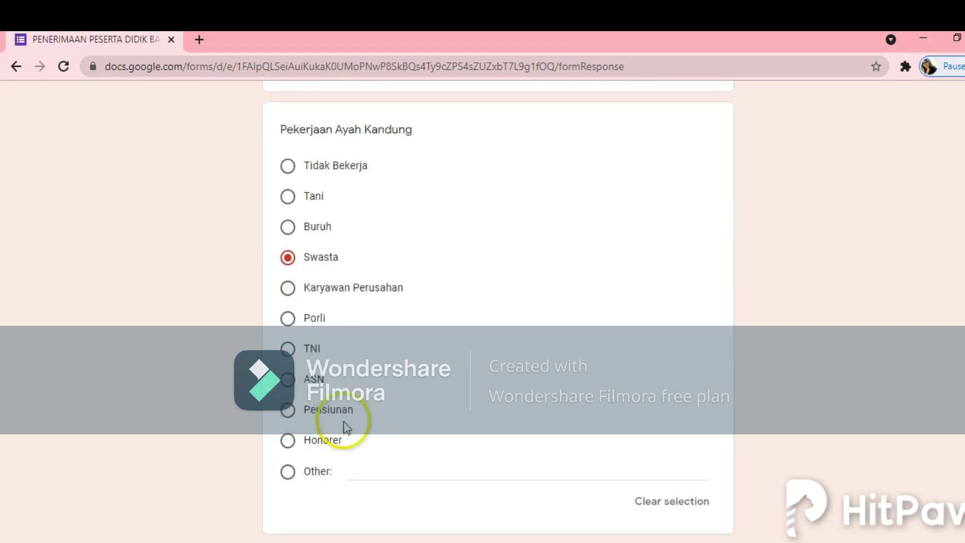
{"action": "scroll", "coordinate": [336, 444], "scroll_direction": "down", "scroll_amount": 3}
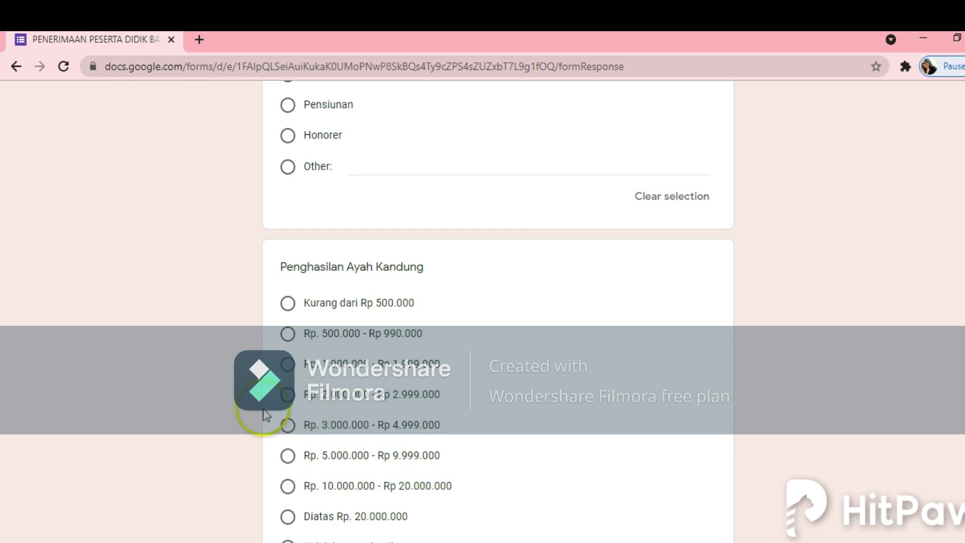
{"action": "left_click", "coordinate": [287, 398]}
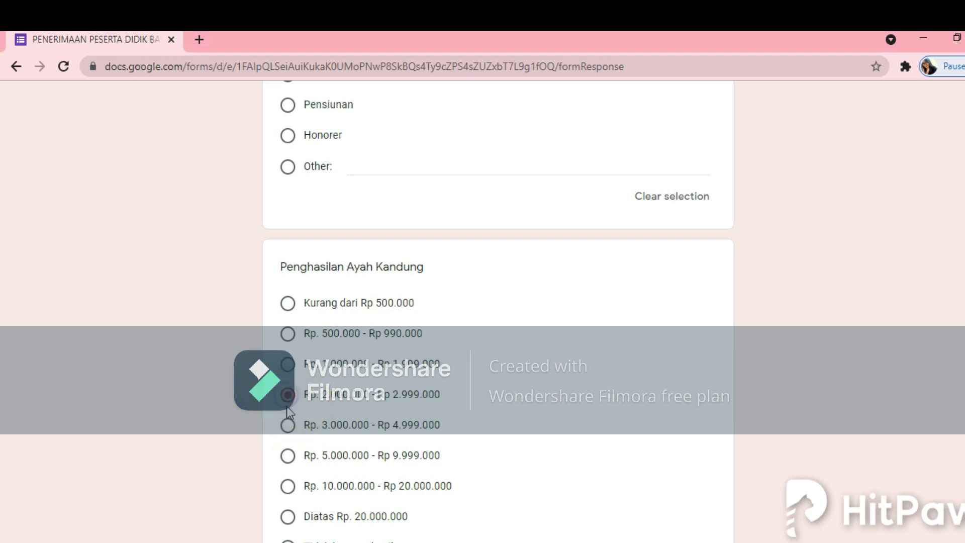
{"action": "left_click", "coordinate": [287, 425]}
{"action": "scroll", "coordinate": [487, 433], "scroll_direction": "down", "scroll_amount": 2}
{"action": "scroll", "coordinate": [487, 438], "scroll_direction": "down", "scroll_amount": 3}
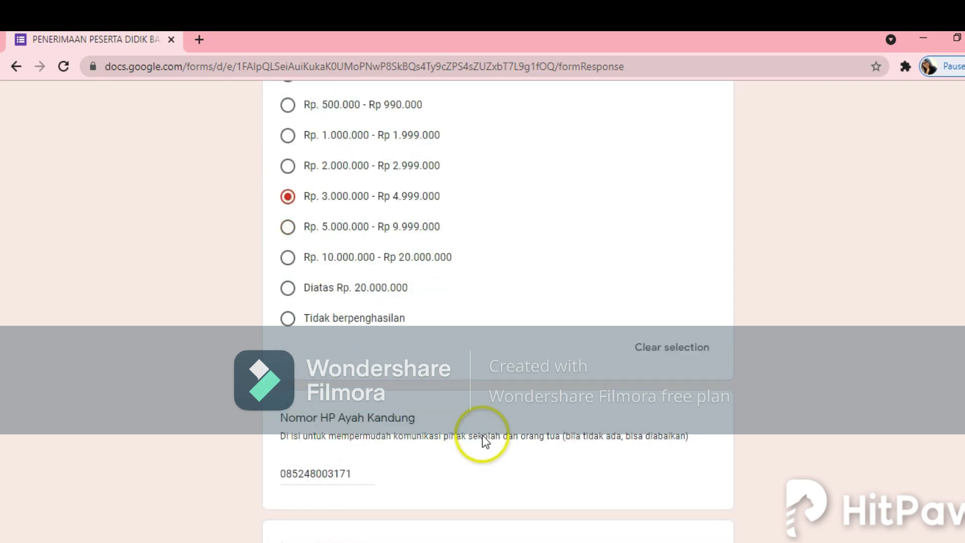
{"action": "scroll", "coordinate": [483, 439], "scroll_direction": "down", "scroll_amount": 2}
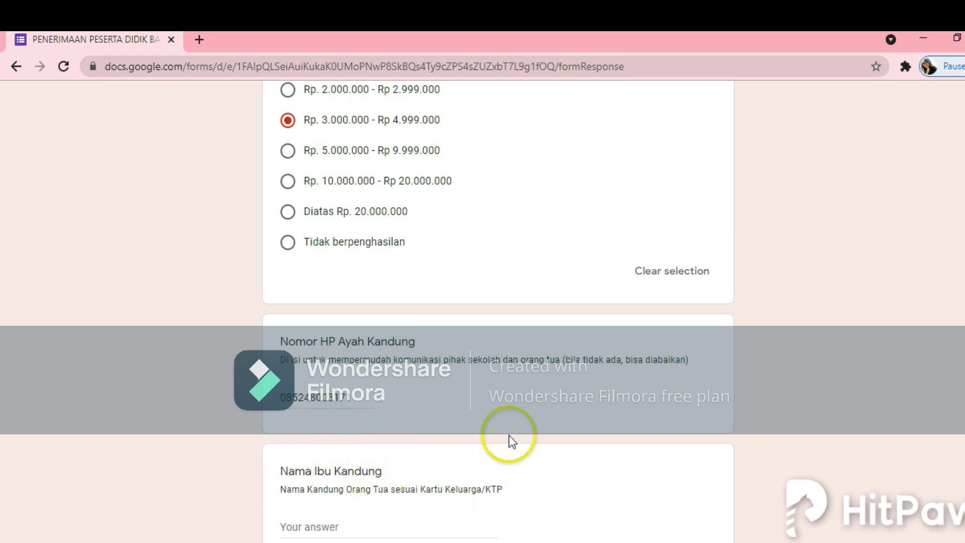
{"action": "scroll", "coordinate": [509, 442], "scroll_direction": "down", "scroll_amount": 3}
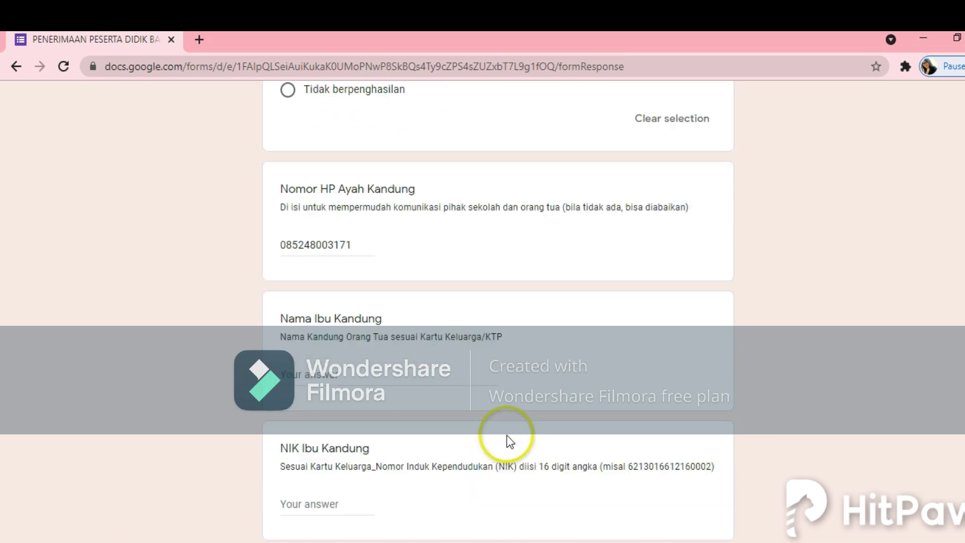
Step: Enter the mother's full name in Nama Ibu Kandung
{"action": "left_click", "coordinate": [310, 382]}
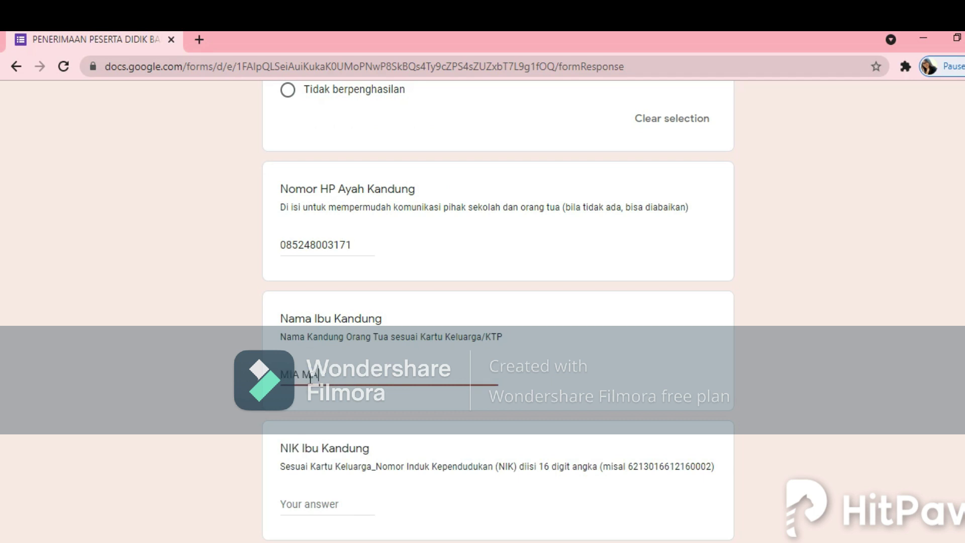
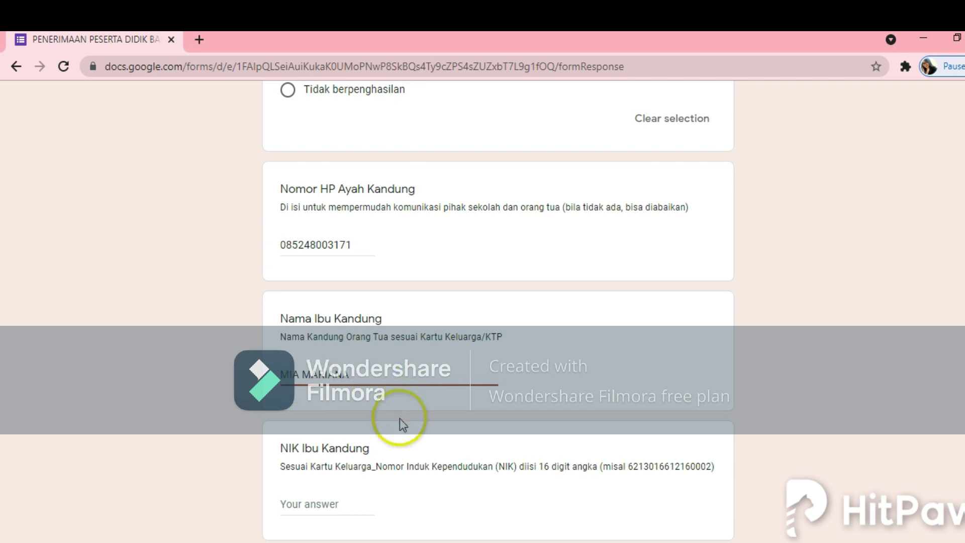
{"action": "scroll", "coordinate": [400, 419], "scroll_direction": "down", "scroll_amount": 2}
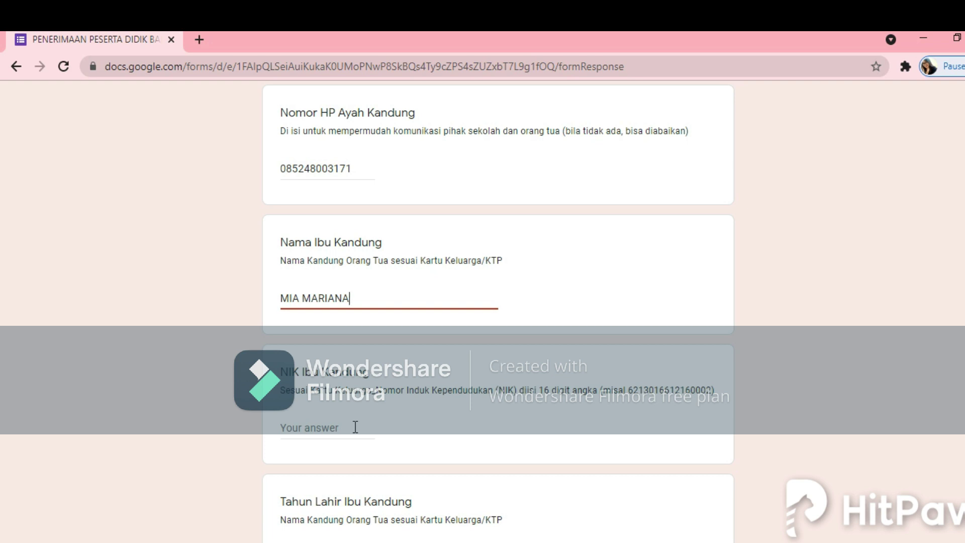
{"action": "left_click", "coordinate": [374, 315]}
{"action": "left_click", "coordinate": [346, 301]}
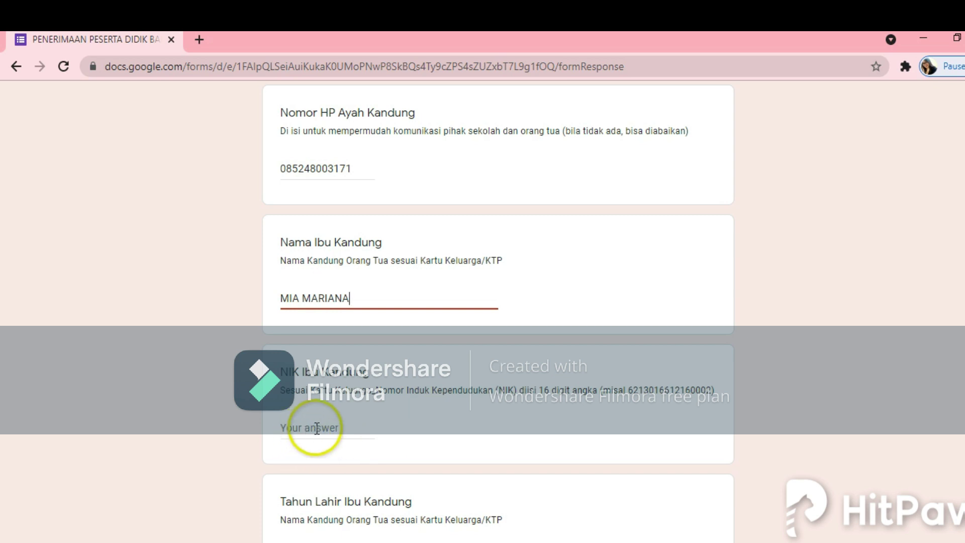
Step: Scroll down through the Wali Siswa guardian questions and back up
{"action": "scroll", "coordinate": [322, 432], "scroll_direction": "down", "scroll_amount": 2}
{"action": "scroll", "coordinate": [342, 442], "scroll_direction": "down", "scroll_amount": 3}
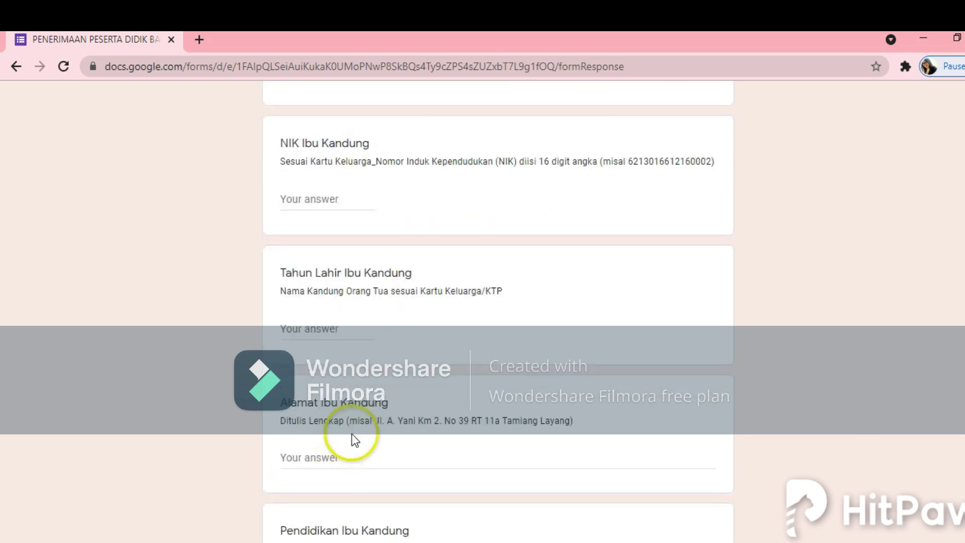
{"action": "scroll", "coordinate": [362, 431], "scroll_direction": "down", "scroll_amount": 3}
{"action": "scroll", "coordinate": [357, 432], "scroll_direction": "down", "scroll_amount": 10}
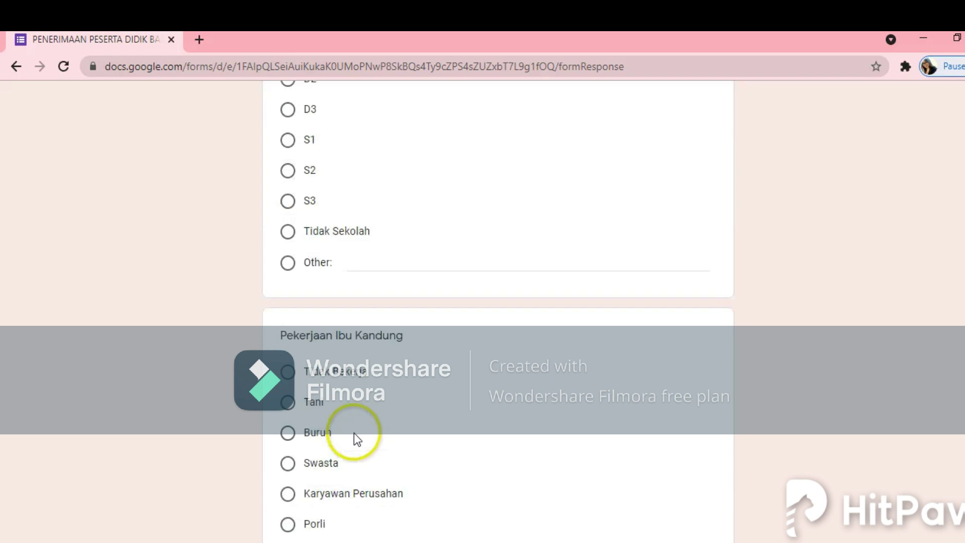
{"action": "scroll", "coordinate": [391, 410], "scroll_direction": "down", "scroll_amount": 5}
{"action": "scroll", "coordinate": [390, 411], "scroll_direction": "down", "scroll_amount": 8}
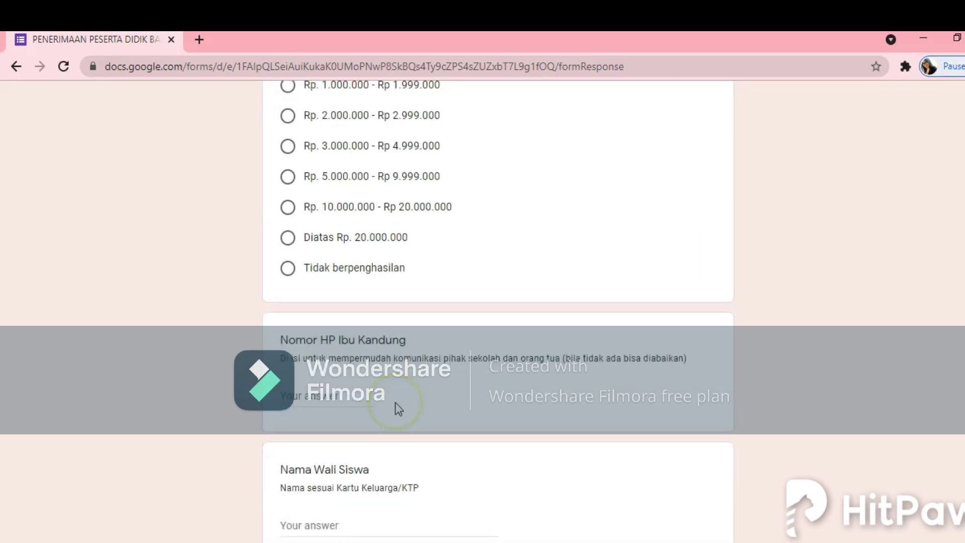
{"action": "scroll", "coordinate": [395, 402], "scroll_direction": "down", "scroll_amount": 3}
{"action": "scroll", "coordinate": [396, 399], "scroll_direction": "up", "scroll_amount": 3}
{"action": "scroll", "coordinate": [689, 409], "scroll_direction": "down", "scroll_amount": 20}
{"action": "scroll", "coordinate": [625, 424], "scroll_direction": "up", "scroll_amount": 20}
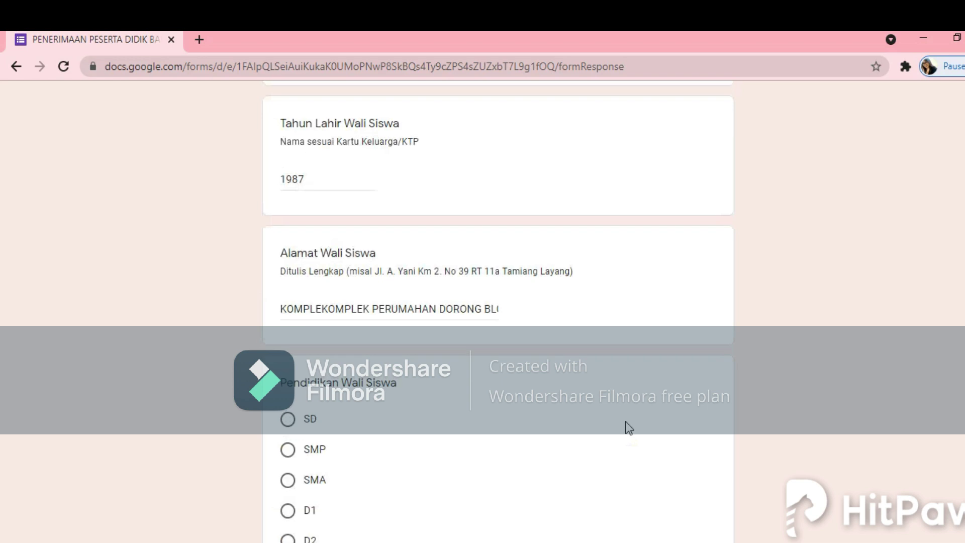
{"action": "scroll", "coordinate": [628, 427], "scroll_direction": "up", "scroll_amount": 8}
{"action": "scroll", "coordinate": [628, 427], "scroll_direction": "up", "scroll_amount": 3}
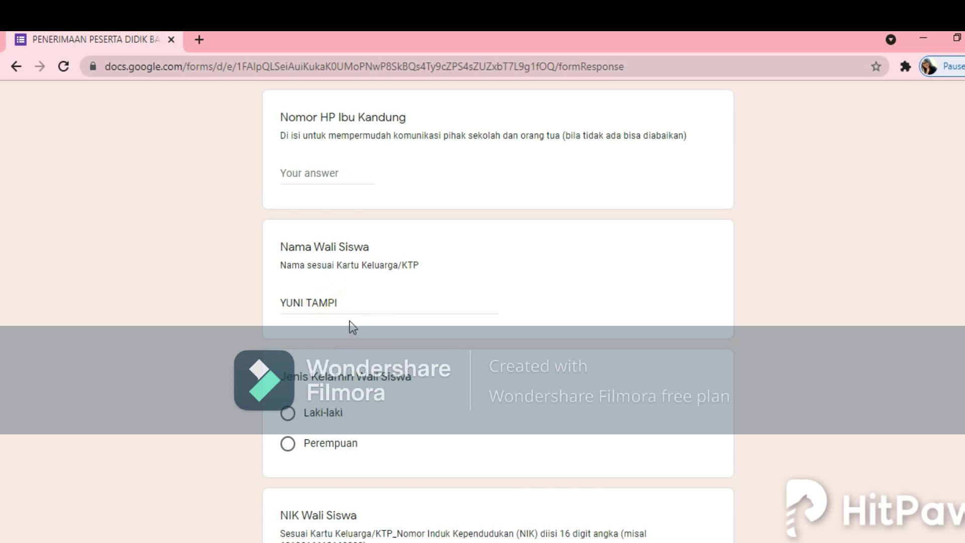
Step: Edit the guardian's name, set gender to Perempuan and education to S1
{"action": "left_click", "coordinate": [356, 305]}
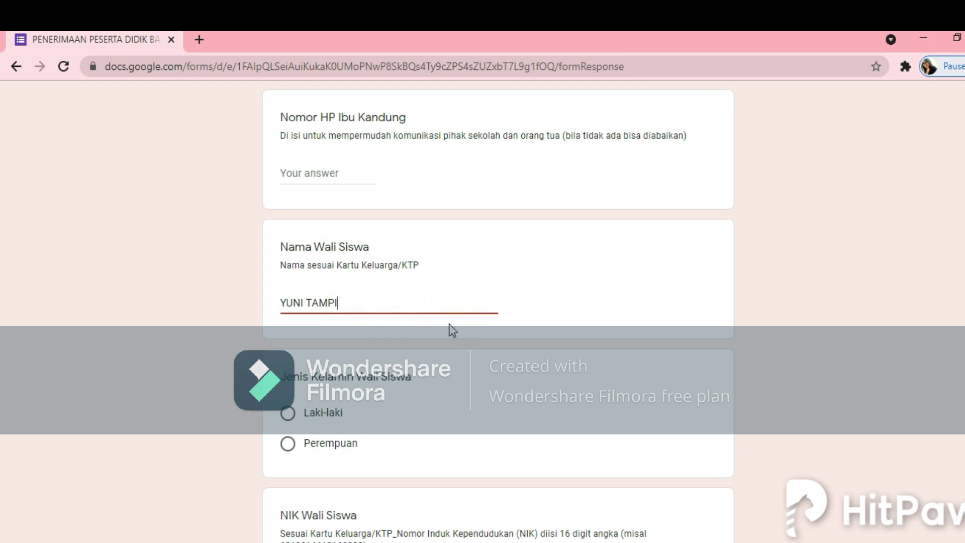
{"action": "scroll", "coordinate": [433, 366], "scroll_direction": "down", "scroll_amount": 1}
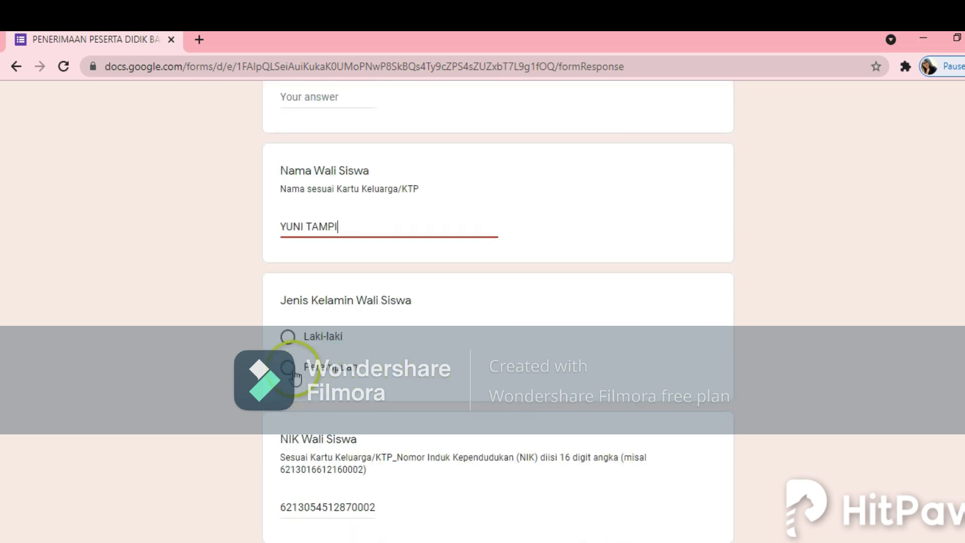
{"action": "left_click", "coordinate": [295, 374]}
{"action": "scroll", "coordinate": [431, 367], "scroll_direction": "down", "scroll_amount": 5}
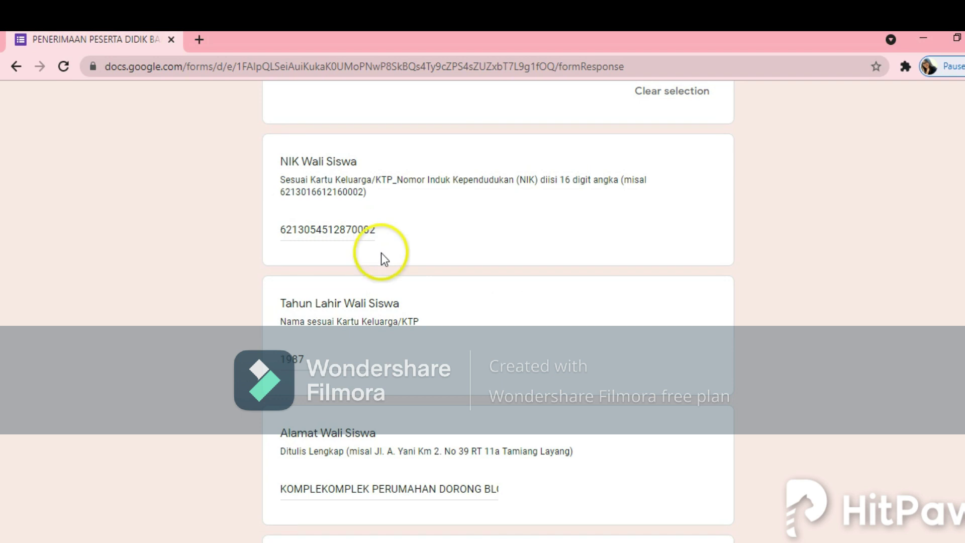
{"action": "scroll", "coordinate": [345, 358], "scroll_direction": "down", "scroll_amount": 2}
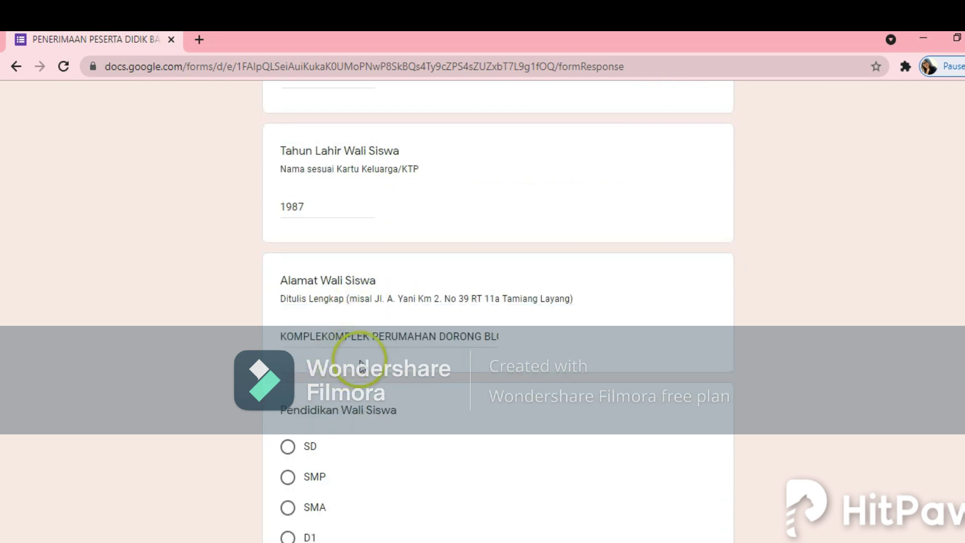
{"action": "scroll", "coordinate": [390, 397], "scroll_direction": "down", "scroll_amount": 3}
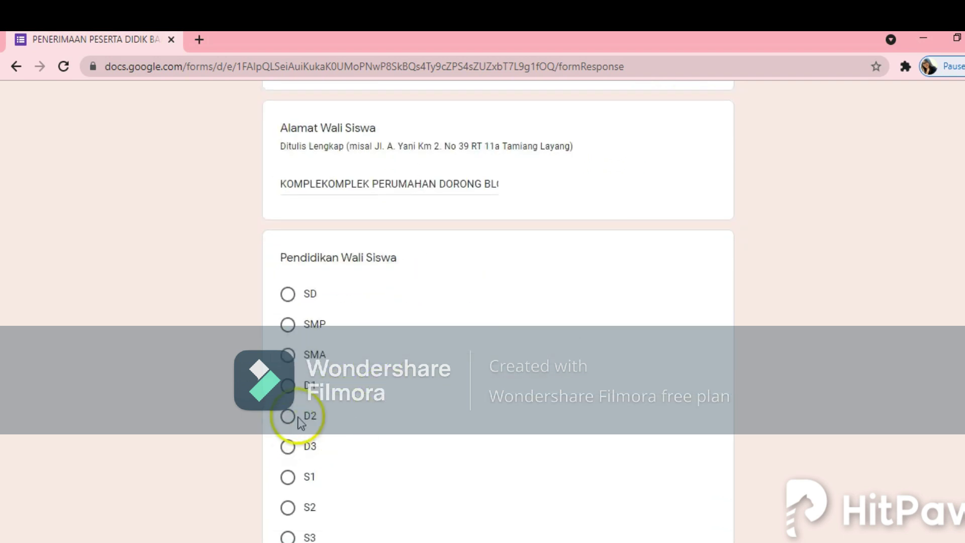
{"action": "left_click", "coordinate": [290, 477]}
Step: Set the guardian's occupation to ASN and income to Rp. 5.000.000 - Rp 9.999.000
{"action": "scroll", "coordinate": [556, 472], "scroll_direction": "down", "scroll_amount": 7}
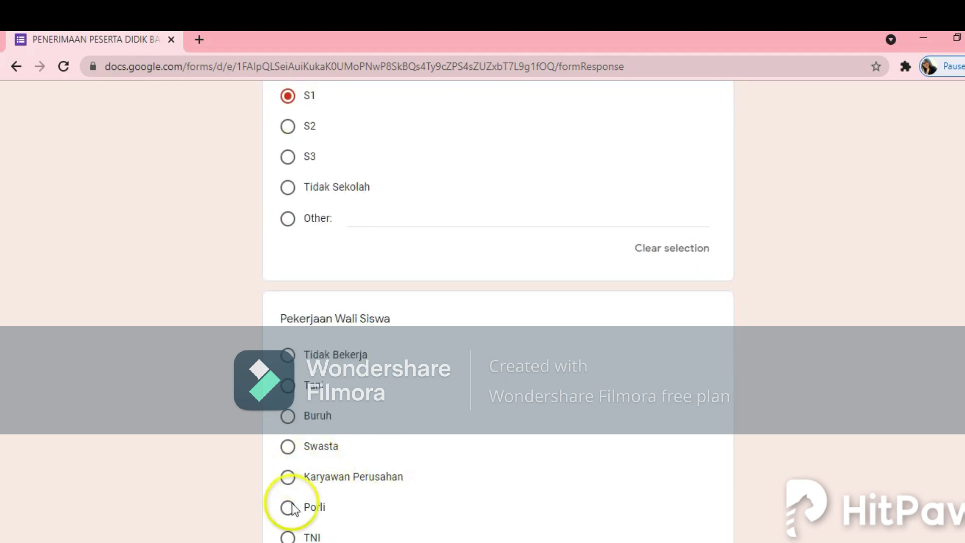
{"action": "scroll", "coordinate": [302, 507], "scroll_direction": "down", "scroll_amount": 2}
{"action": "left_click", "coordinate": [291, 495]}
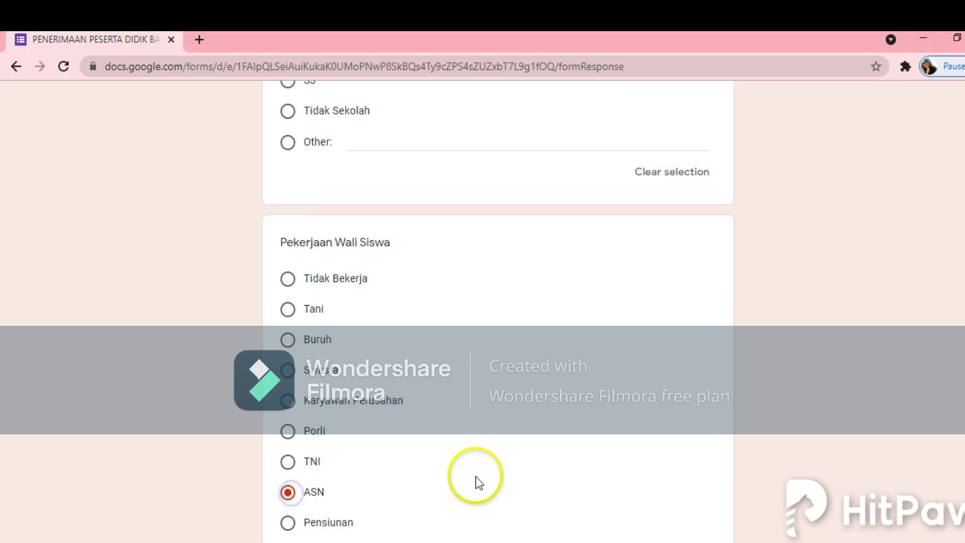
{"action": "scroll", "coordinate": [476, 478], "scroll_direction": "down", "scroll_amount": 4}
{"action": "scroll", "coordinate": [503, 472], "scroll_direction": "down", "scroll_amount": 3}
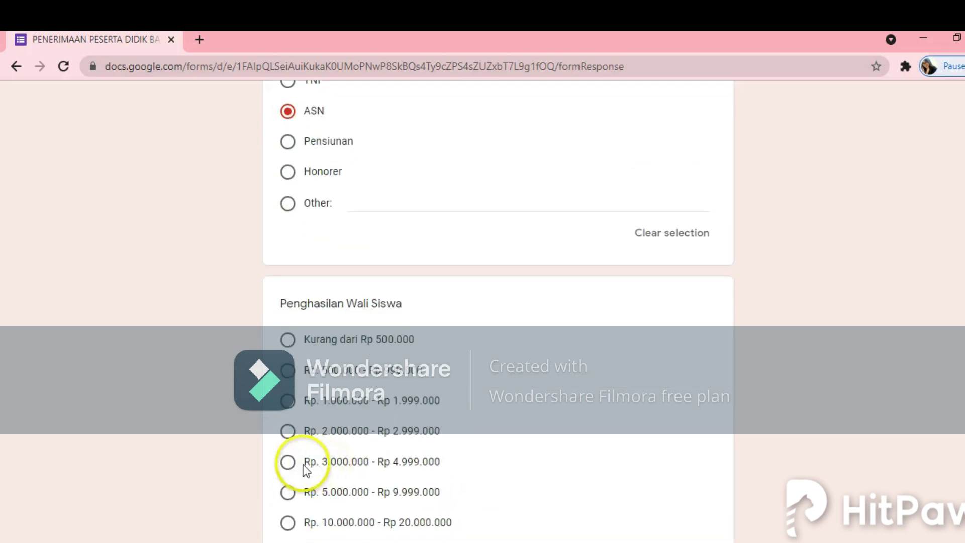
{"action": "left_click", "coordinate": [287, 491]}
{"action": "scroll", "coordinate": [487, 475], "scroll_direction": "down", "scroll_amount": 6}
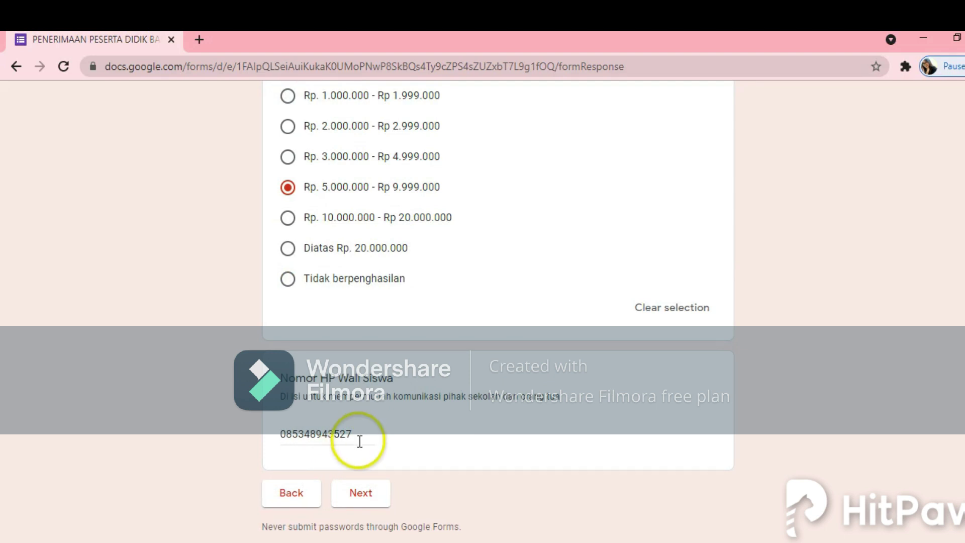
Step: Complete the guardian's phone number field and continue to the next page
{"action": "left_click", "coordinate": [359, 493]}
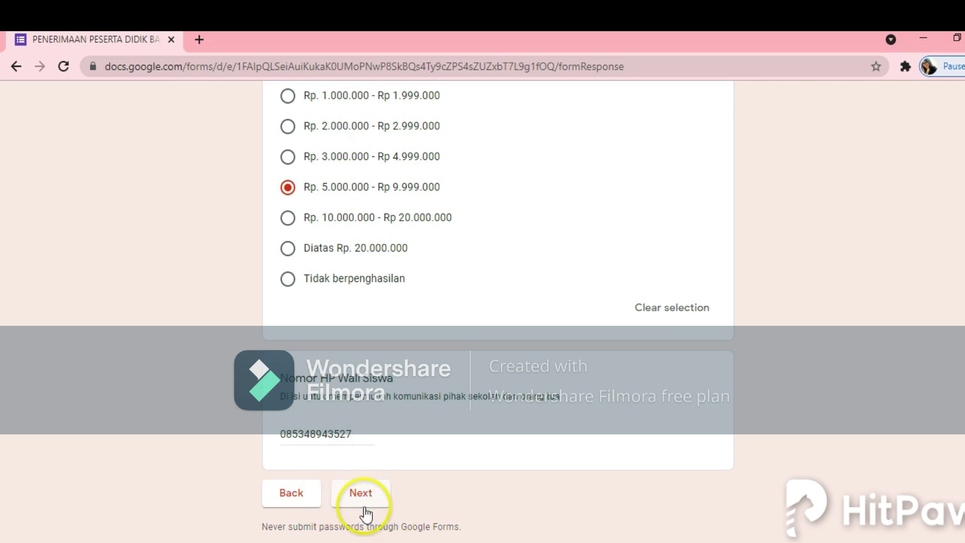
{"action": "left_click", "coordinate": [281, 508]}
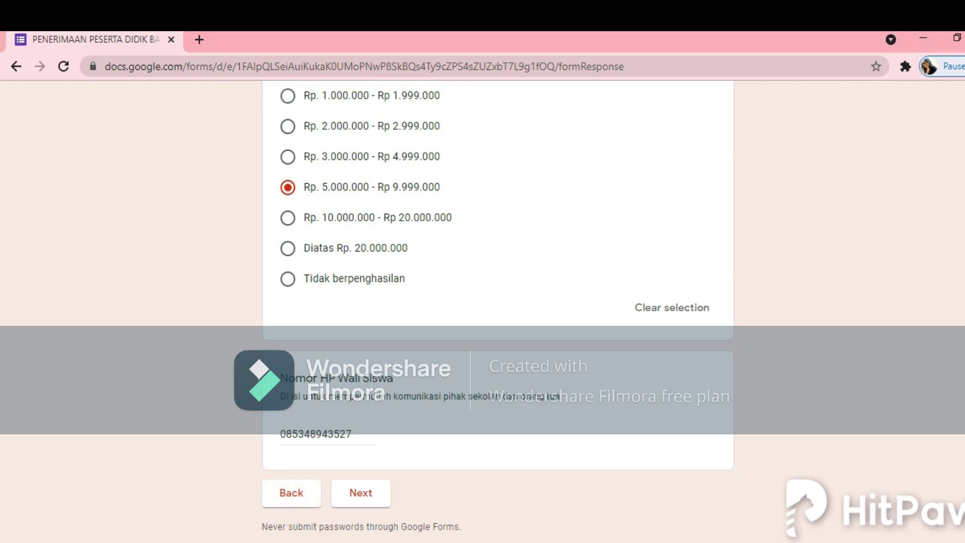
{"action": "left_click", "coordinate": [365, 497]}
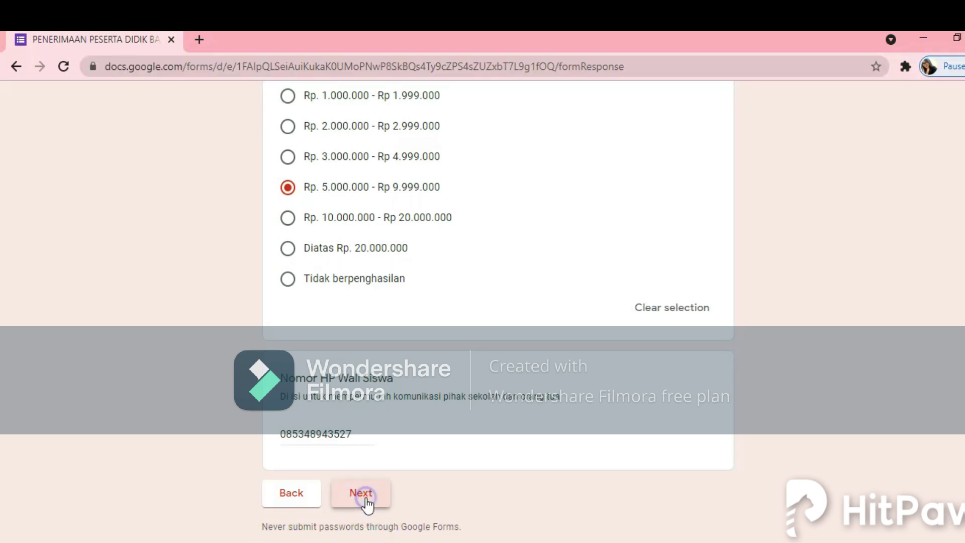
{"action": "left_click", "coordinate": [389, 492]}
{"action": "left_click", "coordinate": [807, 387]}
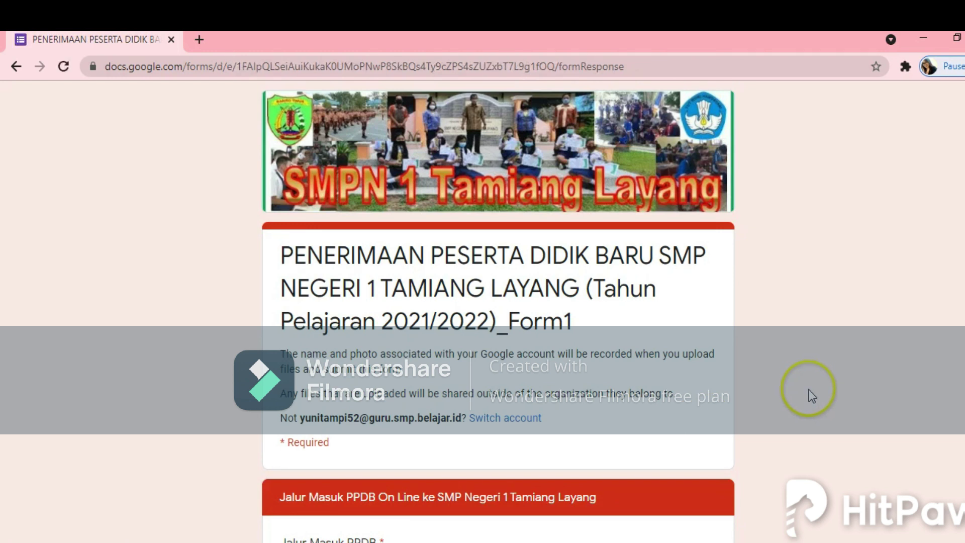
Step: Select Jalur Zonasi as the PPDB admission route
{"action": "scroll", "coordinate": [821, 392], "scroll_direction": "down", "scroll_amount": 2}
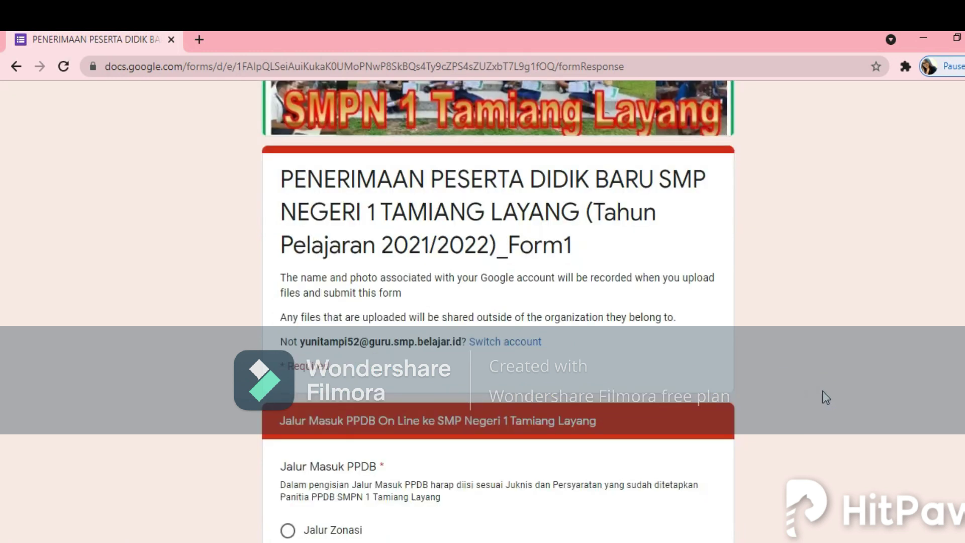
{"action": "scroll", "coordinate": [826, 398], "scroll_direction": "down", "scroll_amount": 2}
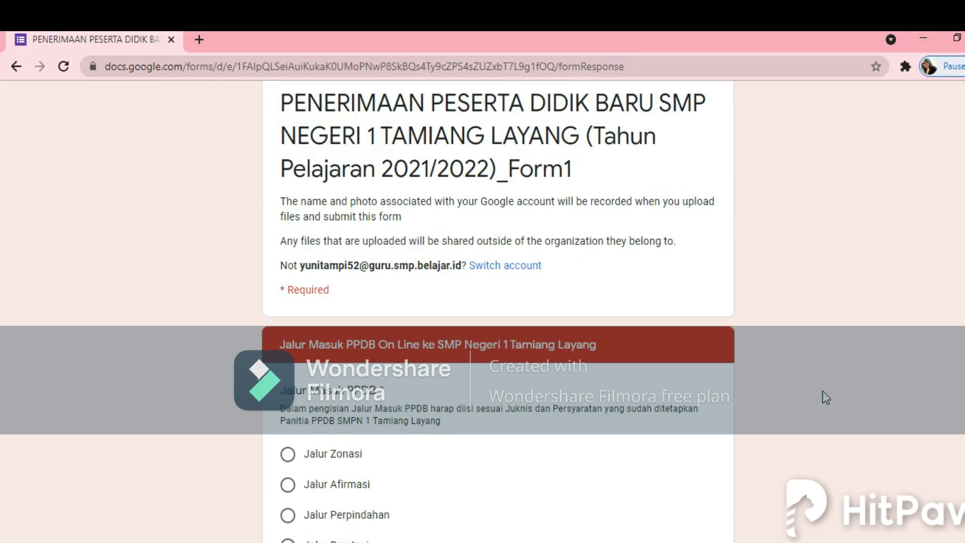
{"action": "left_click", "coordinate": [862, 393]}
{"action": "scroll", "coordinate": [854, 404], "scroll_direction": "down", "scroll_amount": 2}
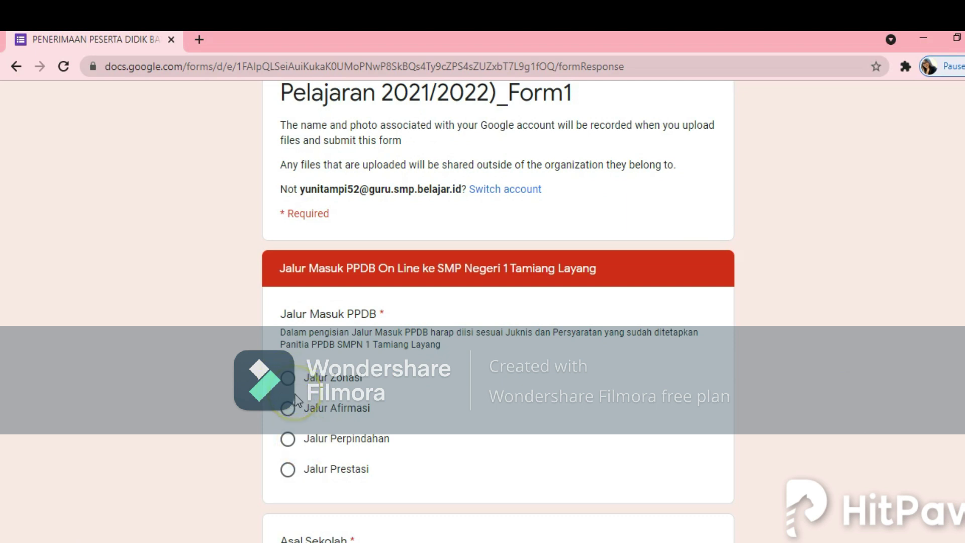
{"action": "left_click", "coordinate": [285, 439]}
{"action": "left_click", "coordinate": [285, 470]}
{"action": "left_click", "coordinate": [288, 410]}
{"action": "left_click", "coordinate": [289, 381]}
{"action": "left_click", "coordinate": [289, 378]}
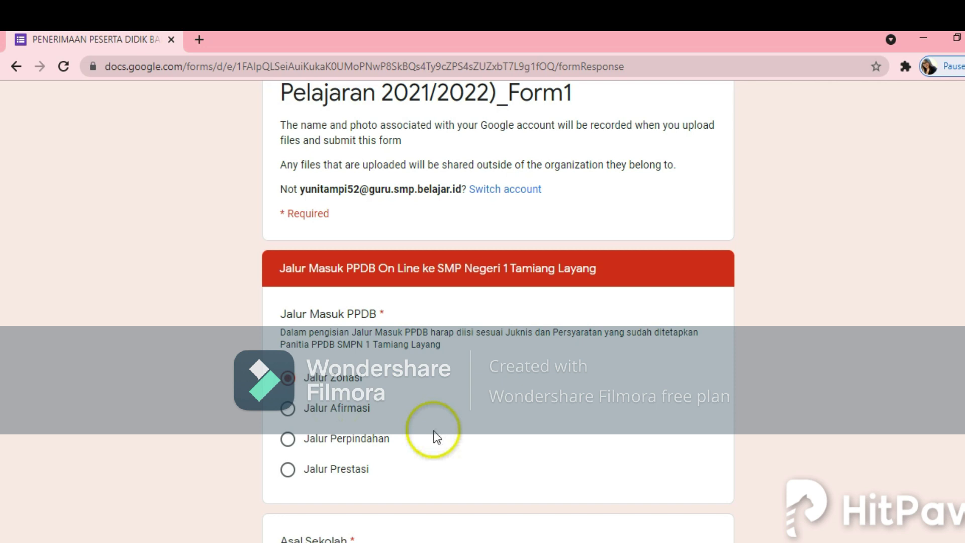
{"action": "left_click", "coordinate": [703, 459]}
{"action": "left_click", "coordinate": [321, 390]}
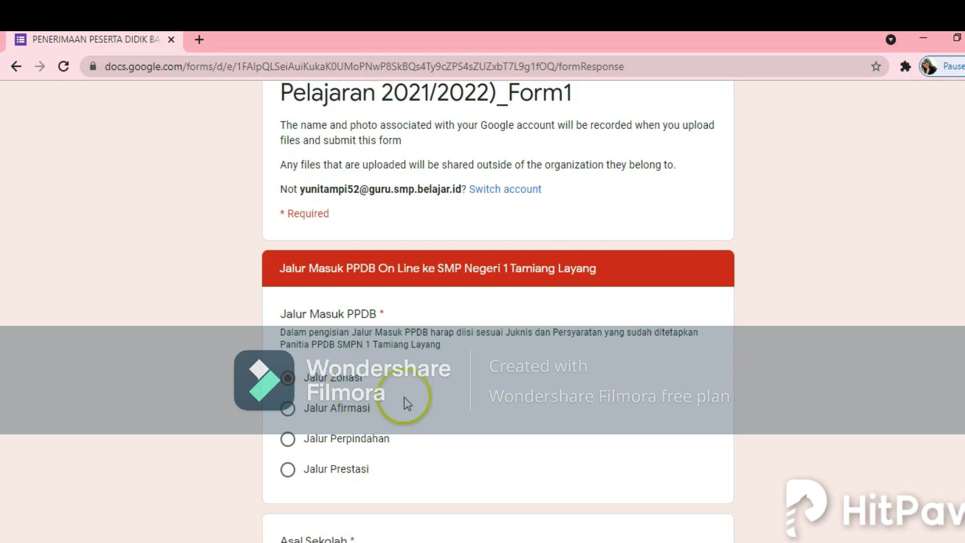
Step: Tick SDN 1 Tamiang Layang as origin school, leaving Other unticked
{"action": "scroll", "coordinate": [440, 397], "scroll_direction": "down", "scroll_amount": 3}
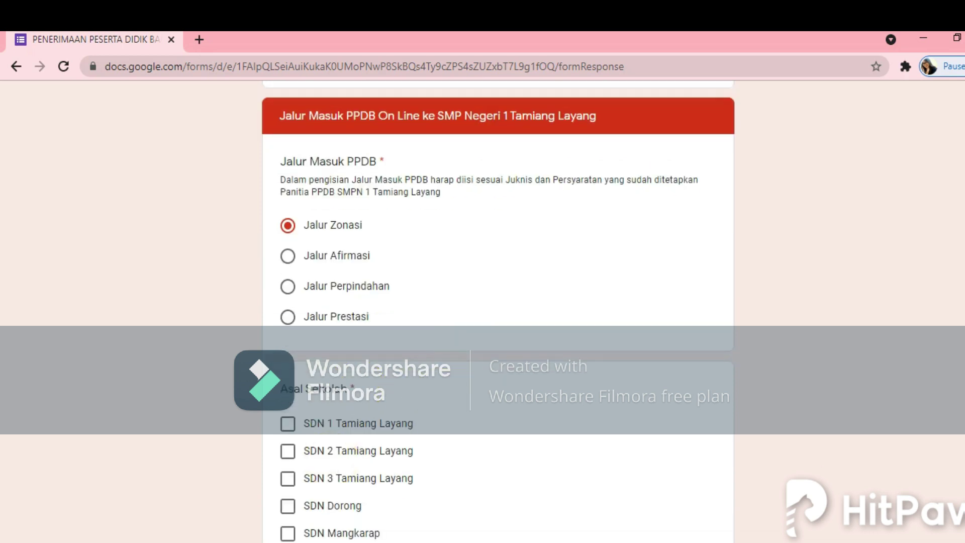
{"action": "scroll", "coordinate": [635, 447], "scroll_direction": "up", "scroll_amount": 3}
{"action": "scroll", "coordinate": [635, 446], "scroll_direction": "down", "scroll_amount": 6}
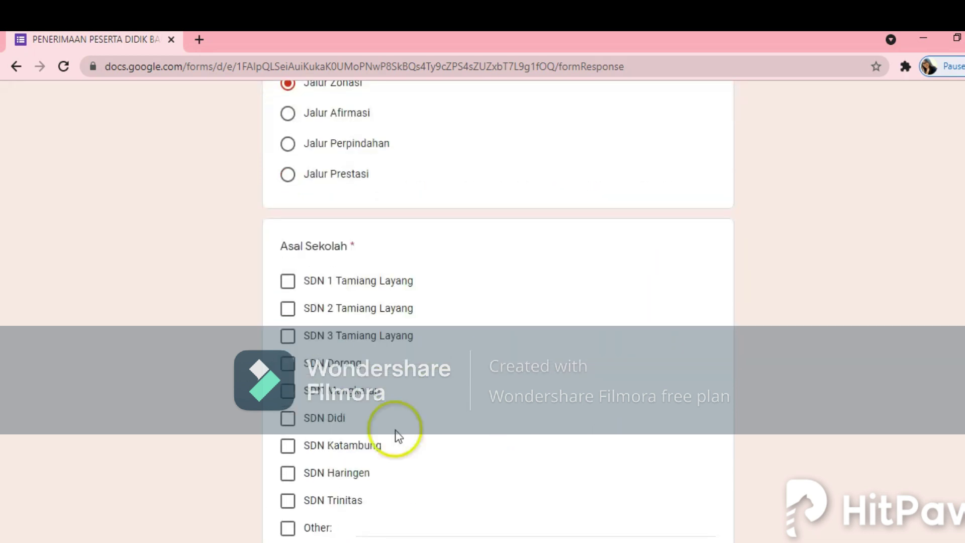
{"action": "left_click", "coordinate": [287, 281]}
{"action": "scroll", "coordinate": [495, 394], "scroll_direction": "down", "scroll_amount": 2}
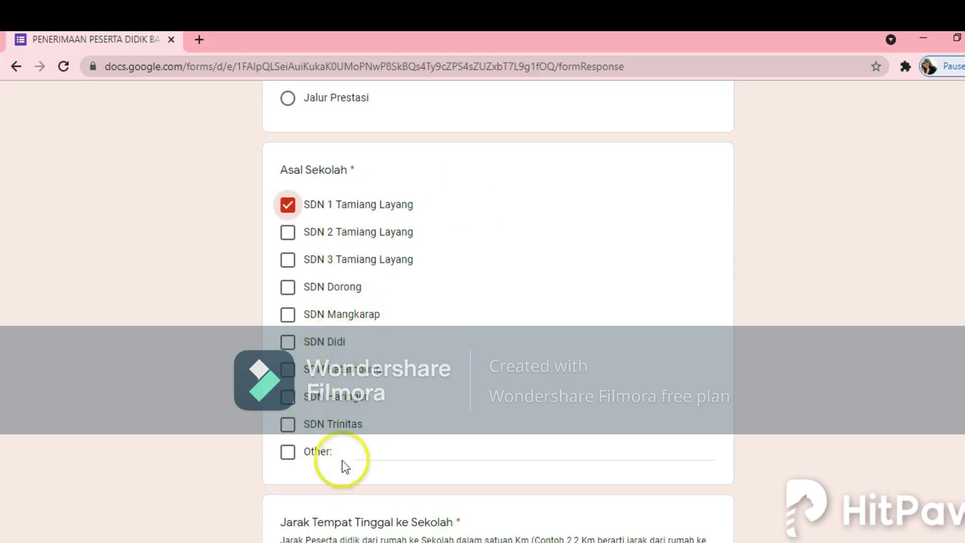
{"action": "left_click", "coordinate": [288, 462]}
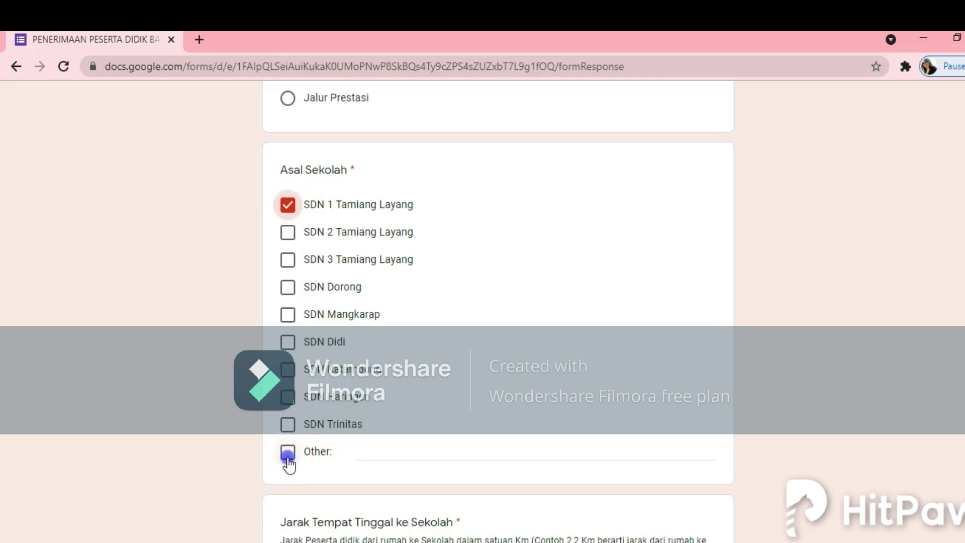
{"action": "left_click", "coordinate": [371, 453]}
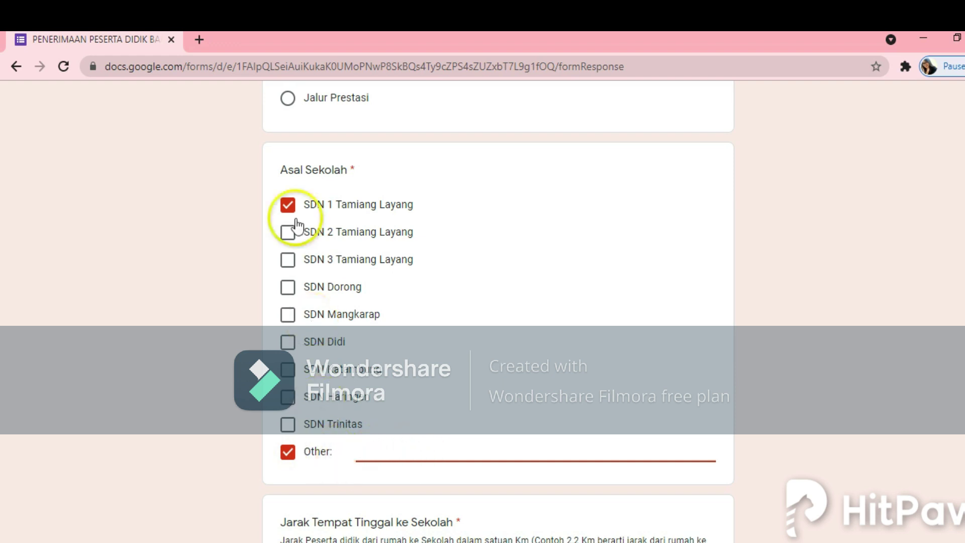
{"action": "left_click", "coordinate": [288, 454]}
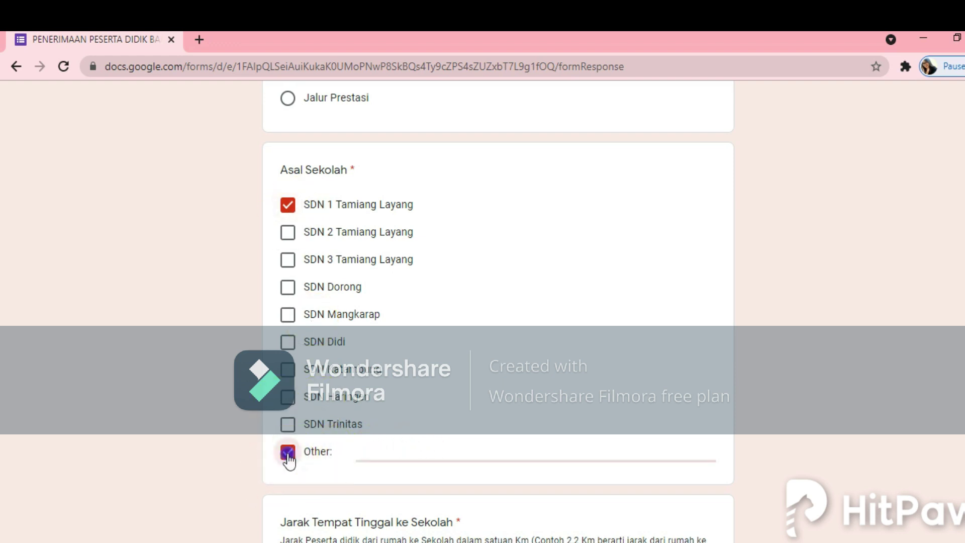
{"action": "scroll", "coordinate": [421, 458], "scroll_direction": "down", "scroll_amount": 3}
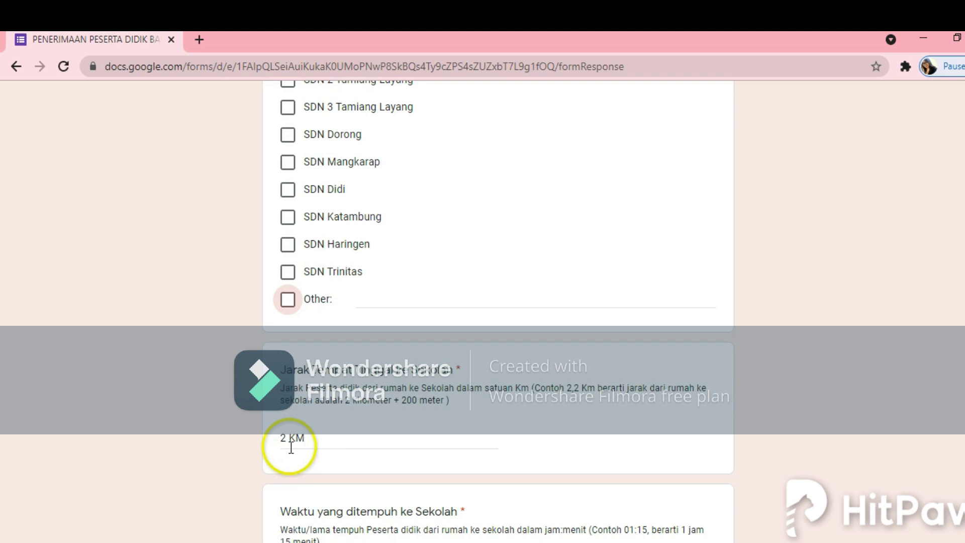
Step: Give 5 MENIT as travel time to school and Motor as transport
{"action": "left_click", "coordinate": [320, 440]}
{"action": "scroll", "coordinate": [364, 446], "scroll_direction": "down", "scroll_amount": 3}
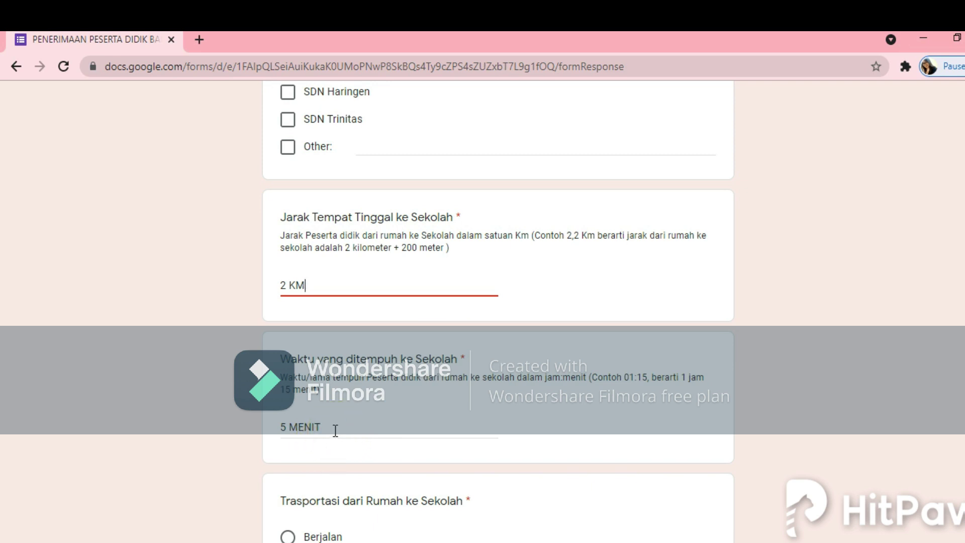
{"action": "scroll", "coordinate": [336, 431], "scroll_direction": "down", "scroll_amount": 1}
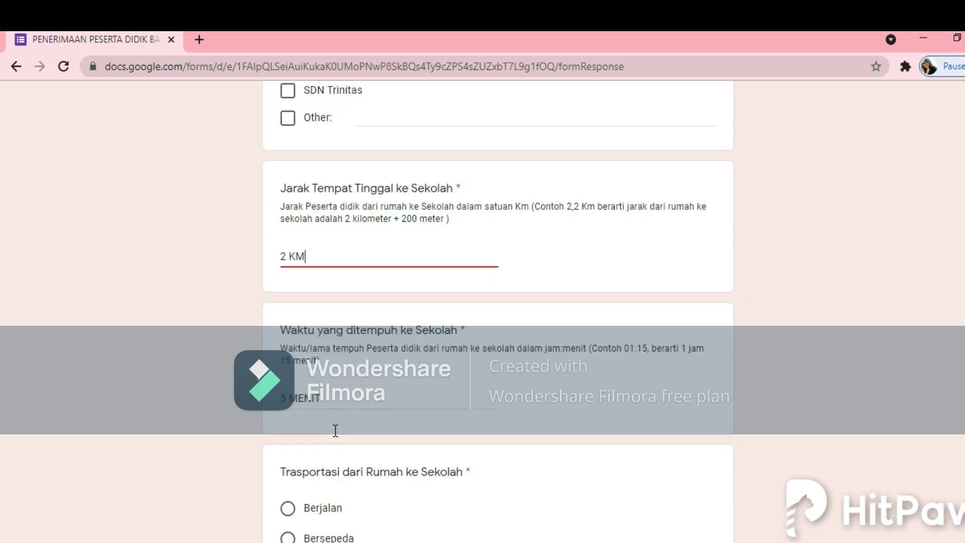
{"action": "left_click", "coordinate": [399, 406]}
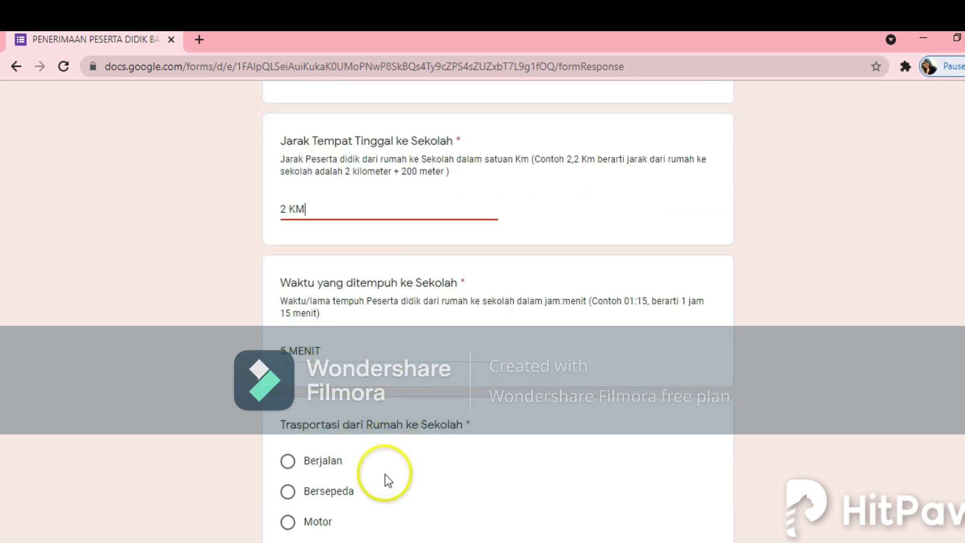
{"action": "scroll", "coordinate": [360, 466], "scroll_direction": "down", "scroll_amount": 1}
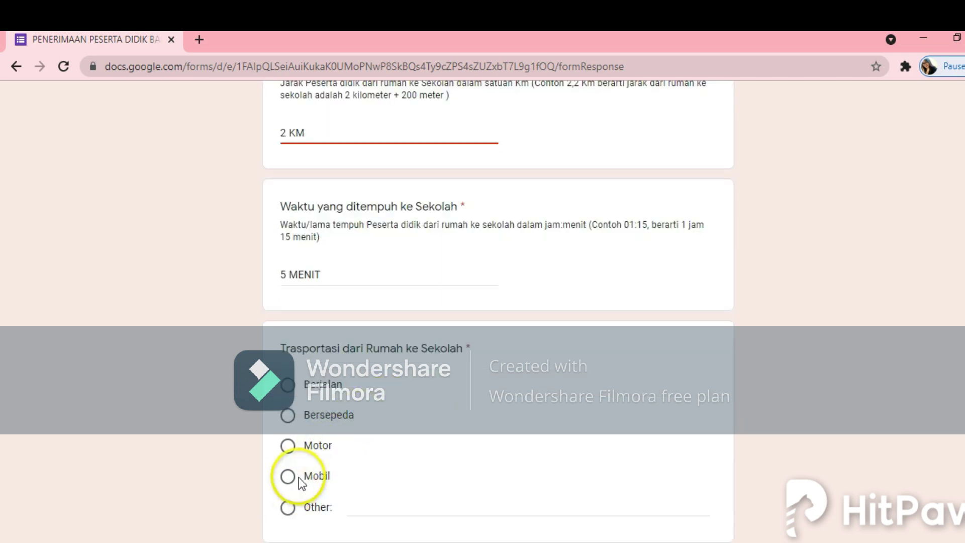
{"action": "left_click", "coordinate": [286, 447]}
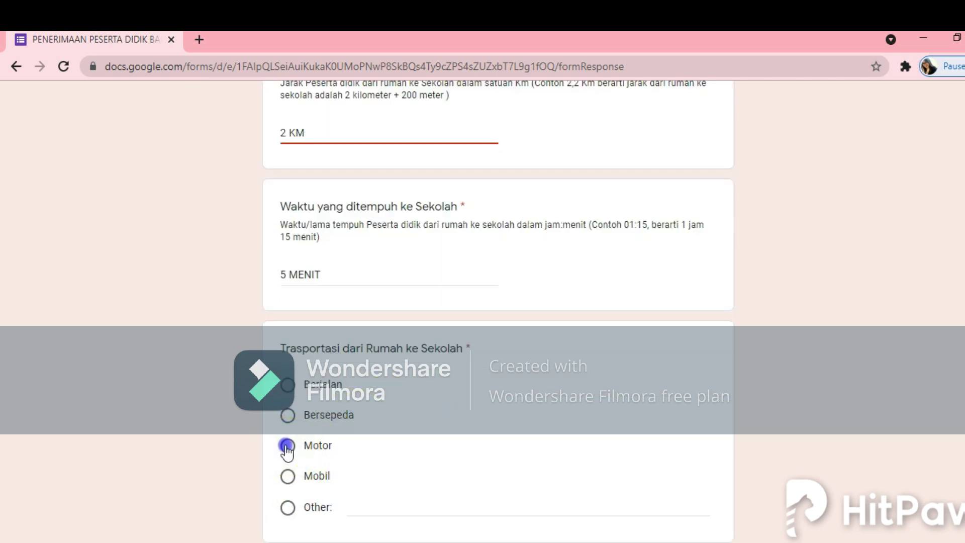
{"action": "scroll", "coordinate": [408, 456], "scroll_direction": "down", "scroll_amount": 3}
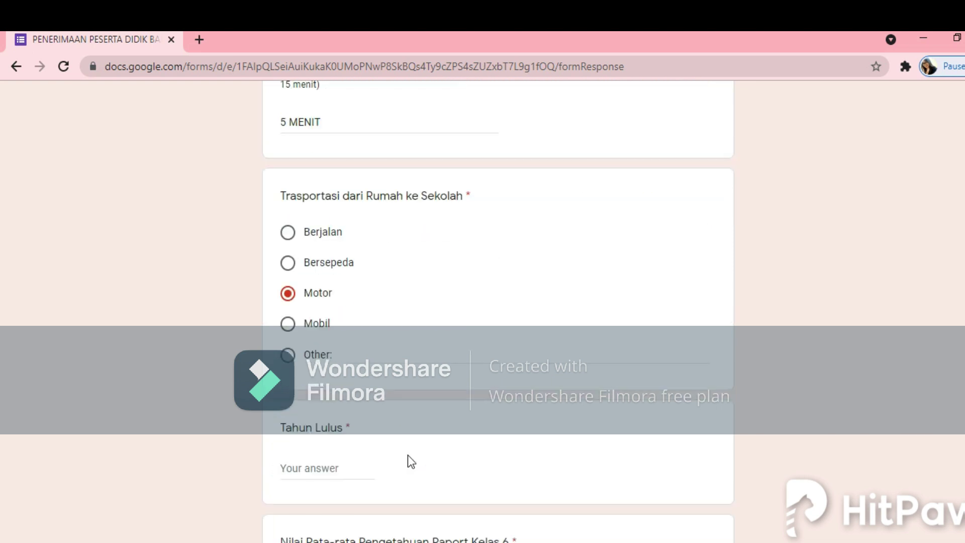
{"action": "scroll", "coordinate": [379, 477], "scroll_direction": "down", "scroll_amount": 2}
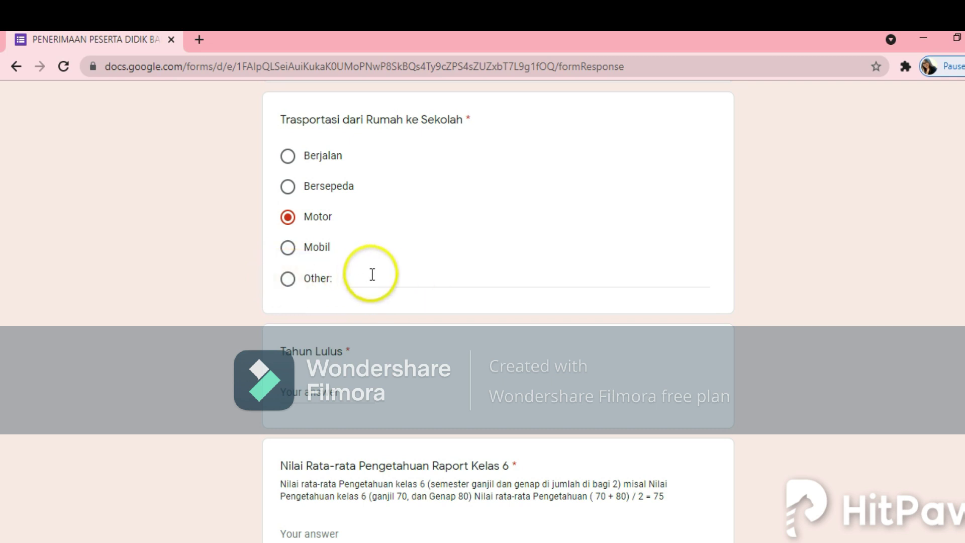
Step: Enter 2021 as Tahun Lulus and start the grade-6 knowledge average of 75
{"action": "left_click", "coordinate": [291, 392]}
{"action": "type", "text": "2021"}
{"action": "scroll", "coordinate": [301, 397], "scroll_direction": "down", "scroll_amount": 3}
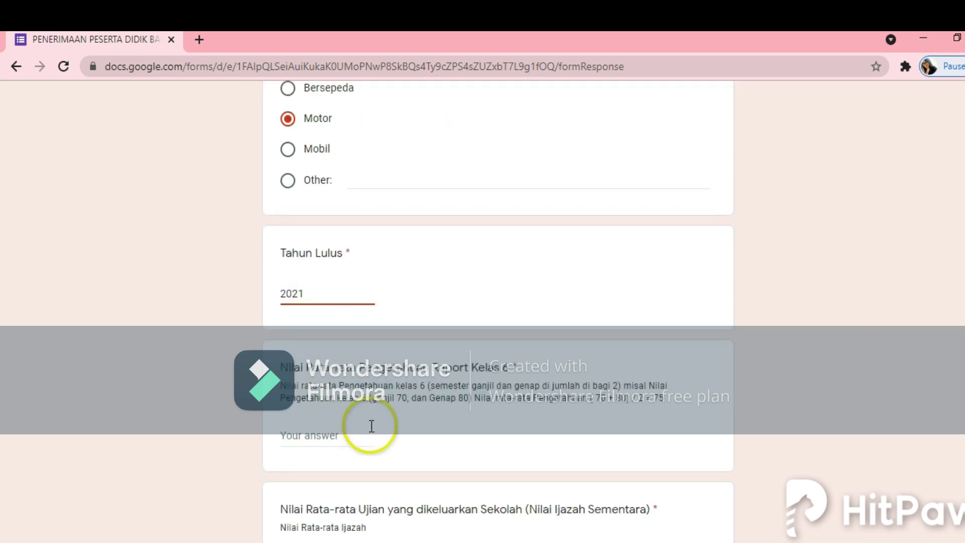
{"action": "left_click", "coordinate": [306, 378]}
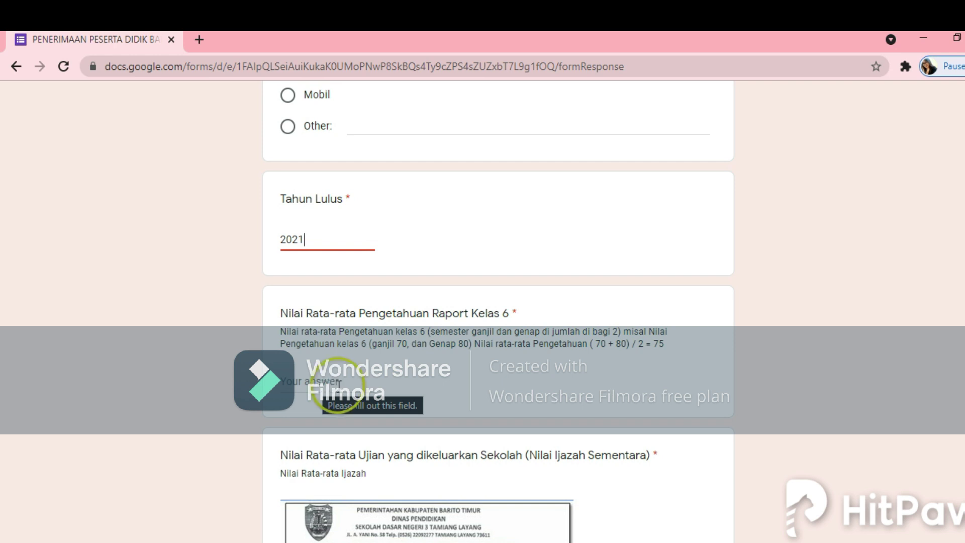
{"action": "left_click", "coordinate": [318, 380]}
{"action": "left_click", "coordinate": [360, 377]}
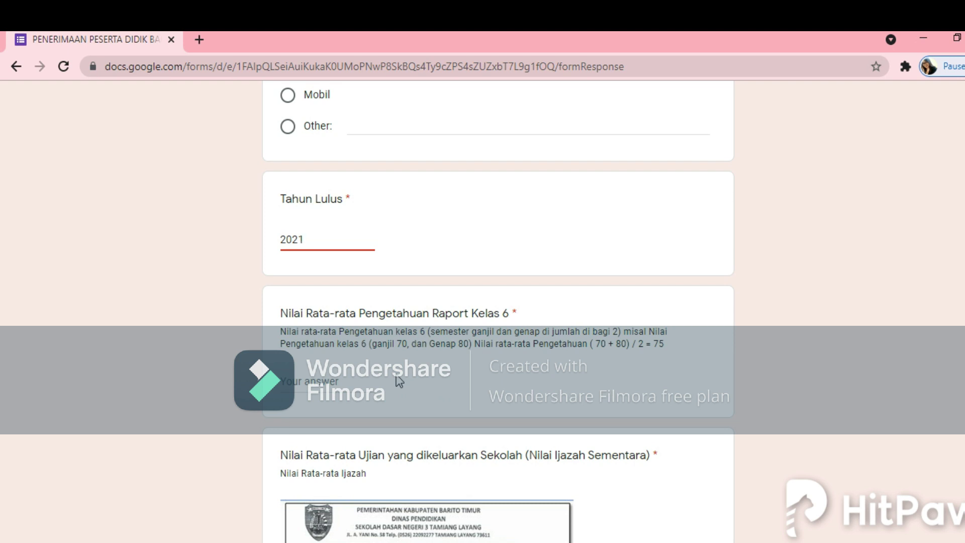
{"action": "left_click", "coordinate": [395, 381]}
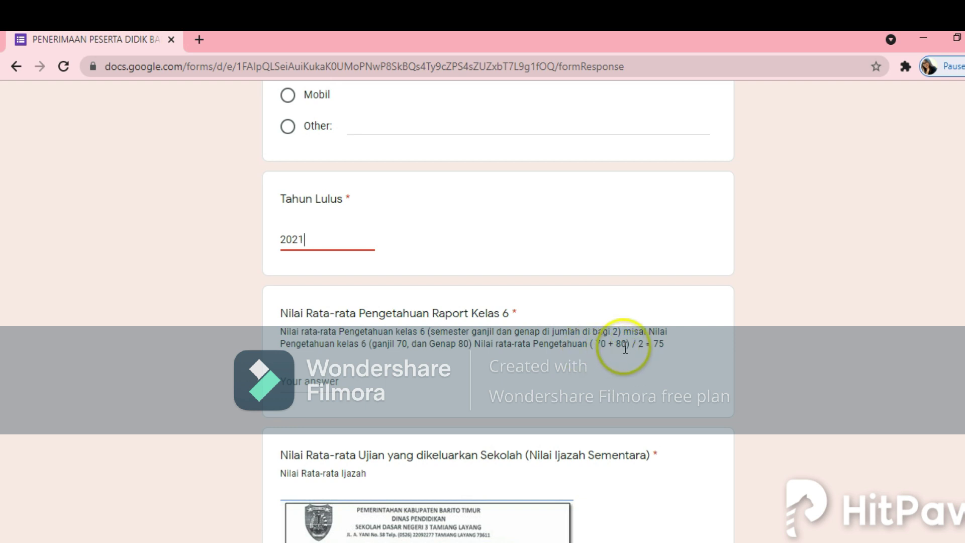
{"action": "left_click", "coordinate": [300, 381]}
{"action": "type", "text": "75"}
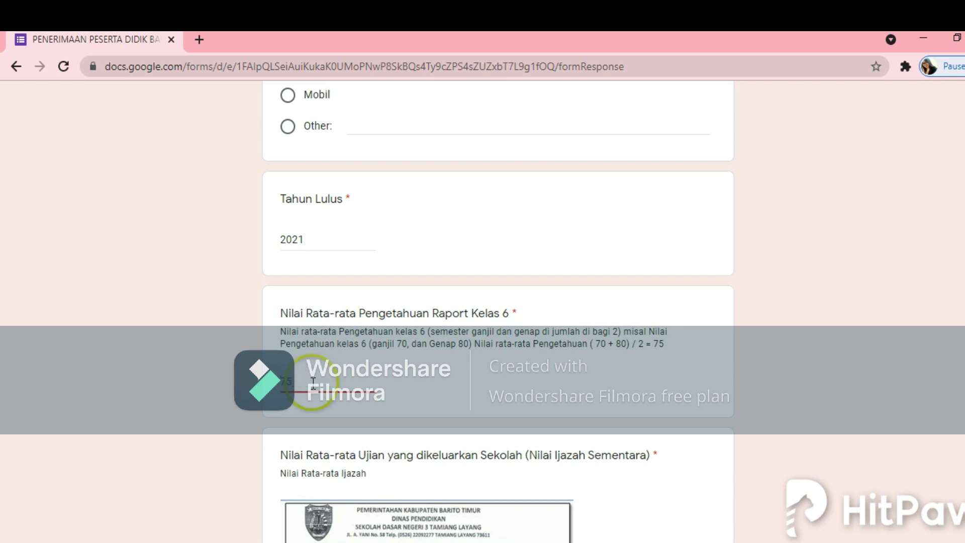
Step: Enter 85 as the Nilai Rata-rata Ijazah average score, then scroll to the SKL upload question
{"action": "scroll", "coordinate": [357, 399], "scroll_direction": "down", "scroll_amount": 10}
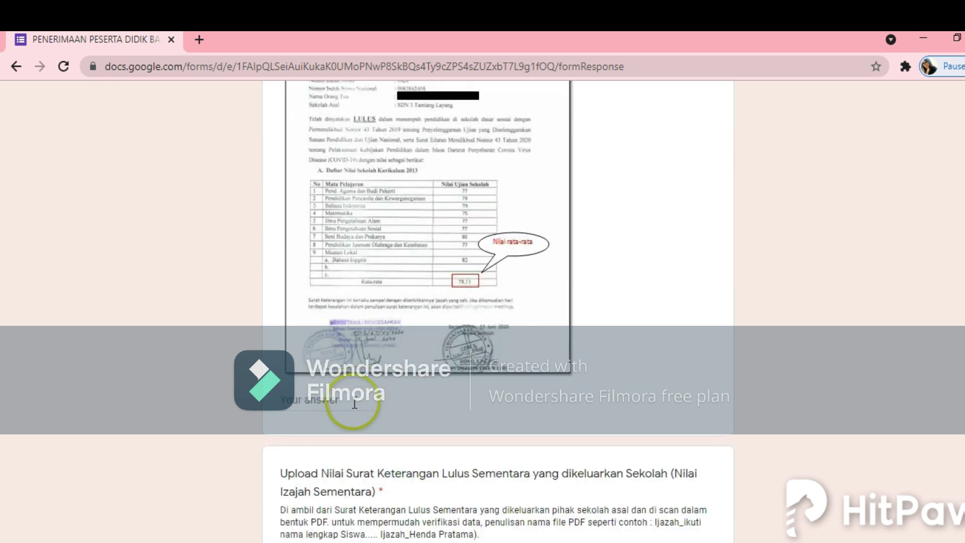
{"action": "scroll", "coordinate": [360, 401], "scroll_direction": "up", "scroll_amount": 5}
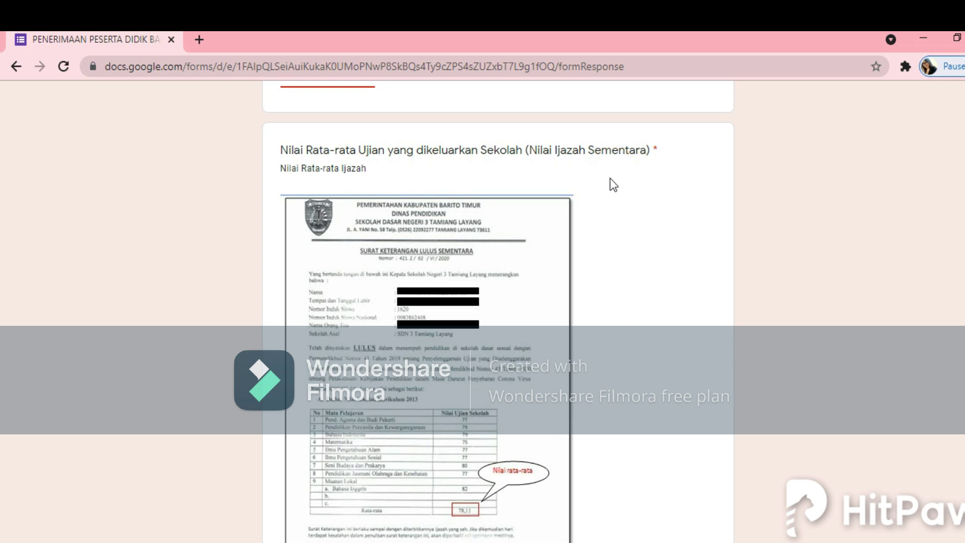
{"action": "scroll", "coordinate": [502, 312], "scroll_direction": "down", "scroll_amount": 2}
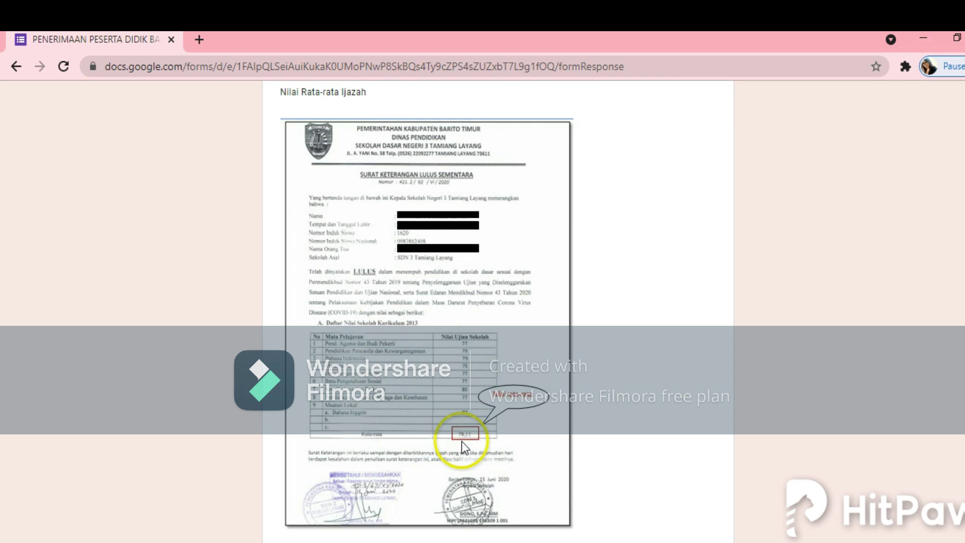
{"action": "scroll", "coordinate": [352, 444], "scroll_direction": "down", "scroll_amount": 3}
{"action": "left_click", "coordinate": [324, 402]}
{"action": "type", "text": "85"}
{"action": "scroll", "coordinate": [366, 415], "scroll_direction": "down", "scroll_amount": 3}
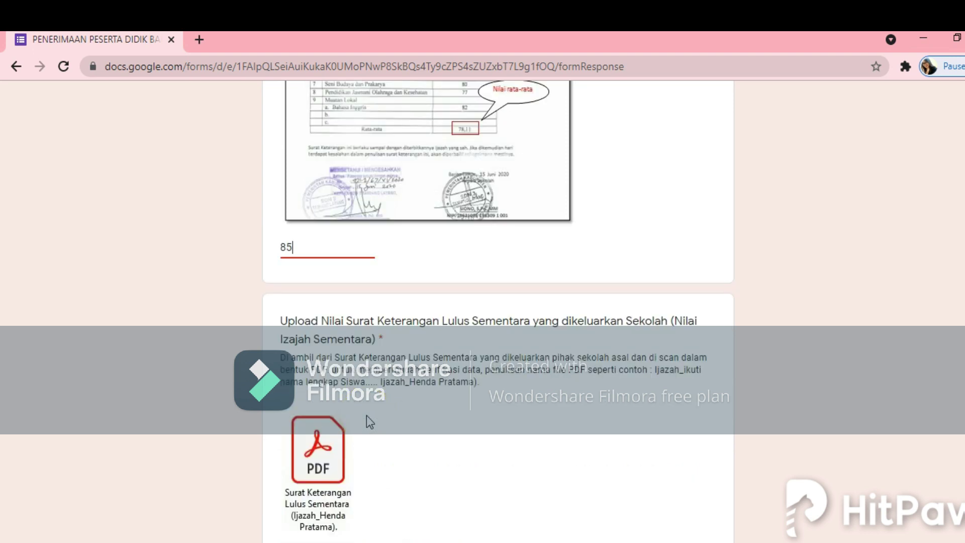
{"action": "scroll", "coordinate": [351, 439], "scroll_direction": "down", "scroll_amount": 2}
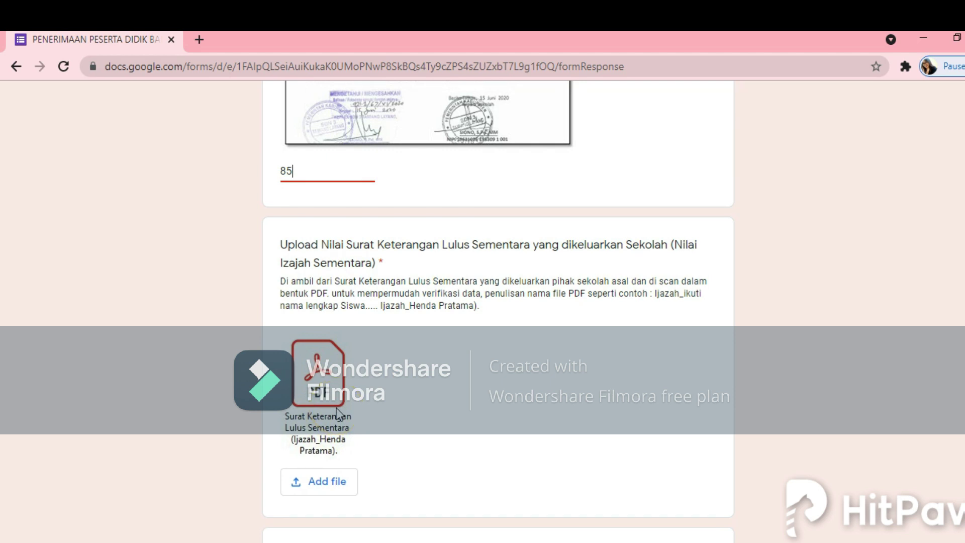
{"action": "scroll", "coordinate": [372, 427], "scroll_direction": "down", "scroll_amount": 2}
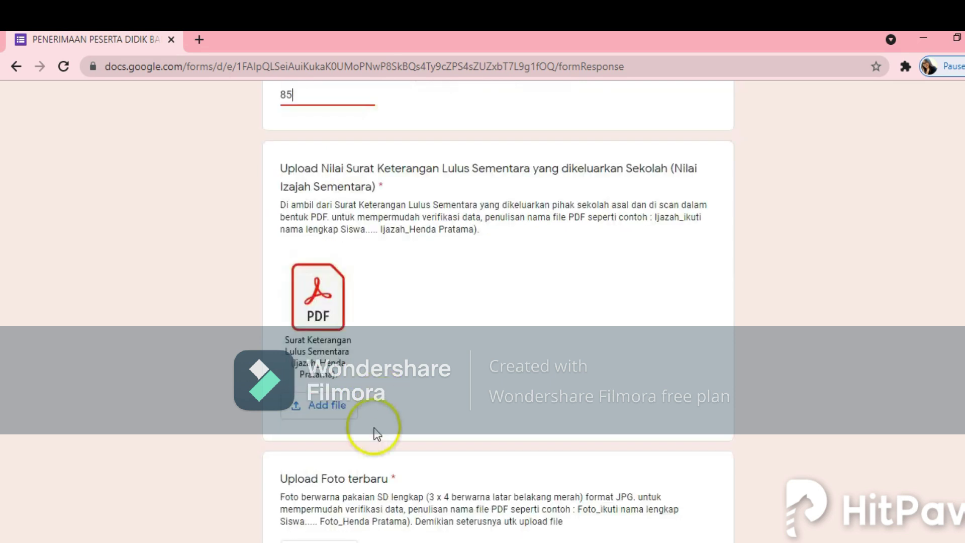
Step: Upload the SKL PDF from the zonasi folder to the Surat Keterangan Lulus Sementara question
{"action": "left_click", "coordinate": [322, 413]}
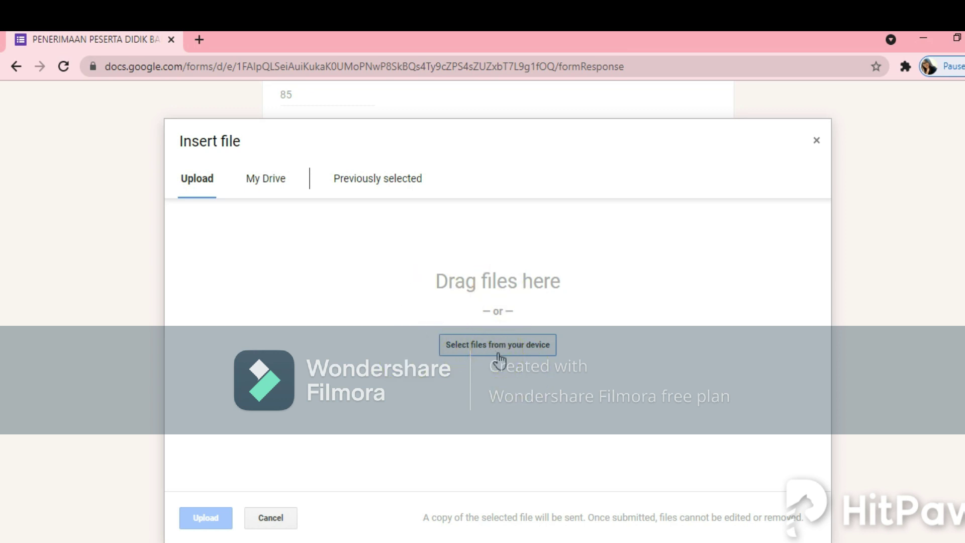
{"action": "left_click", "coordinate": [529, 354]}
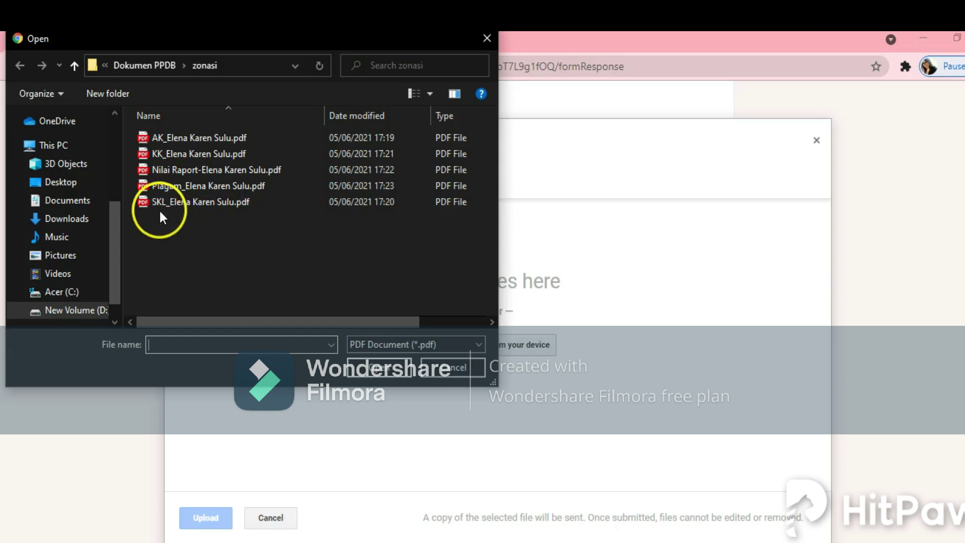
{"action": "left_click", "coordinate": [176, 202]}
{"action": "left_click", "coordinate": [374, 365]}
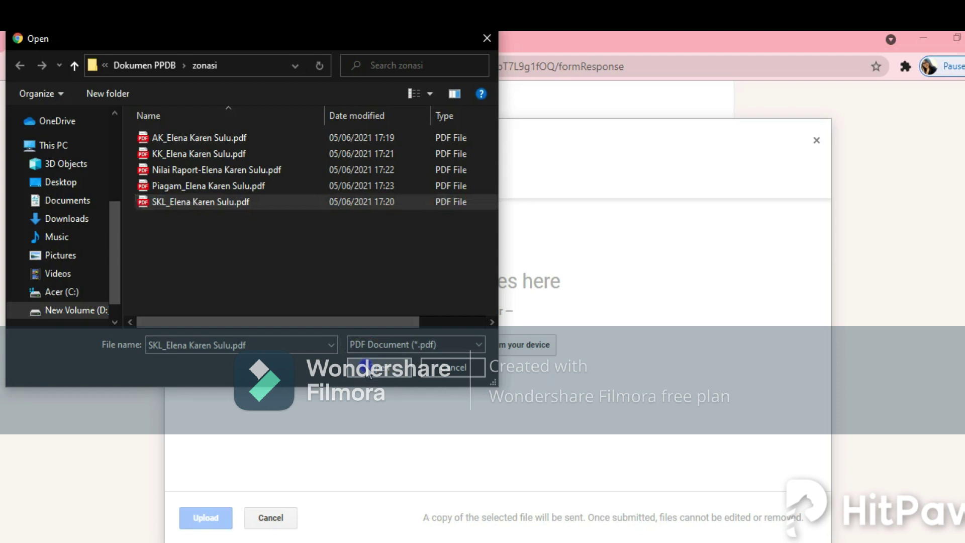
{"action": "left_click", "coordinate": [221, 517]}
{"action": "left_click", "coordinate": [218, 516]}
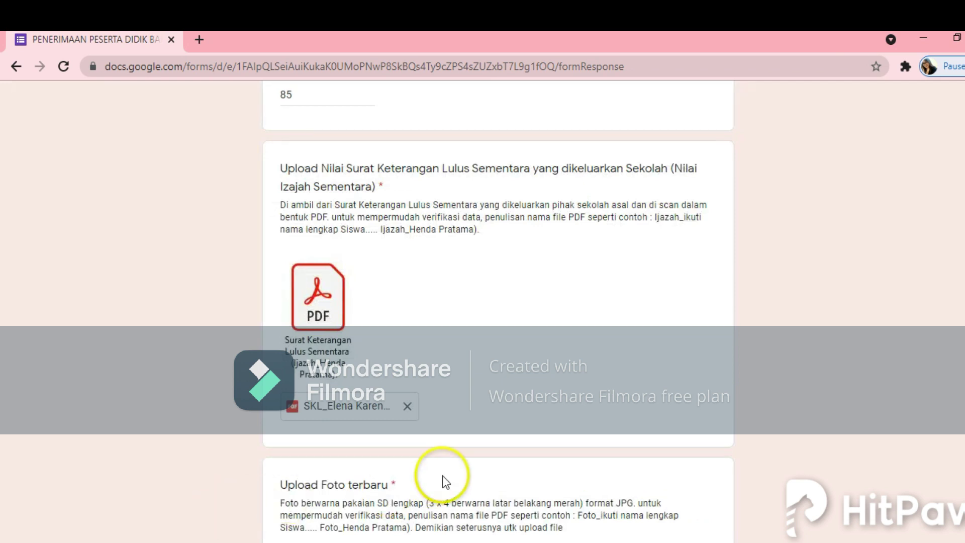
{"action": "scroll", "coordinate": [442, 475], "scroll_direction": "down", "scroll_amount": 2}
{"action": "scroll", "coordinate": [442, 475], "scroll_direction": "down", "scroll_amount": 2}
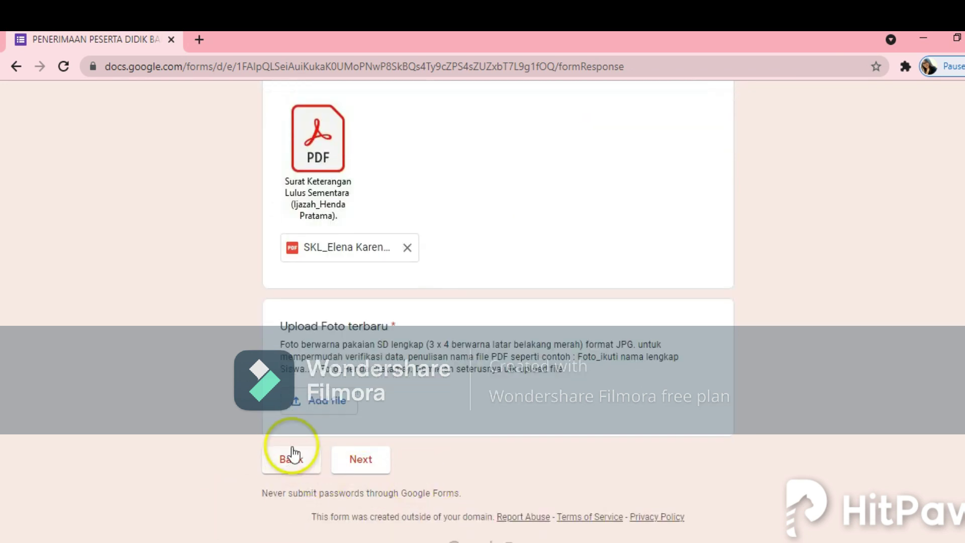
Step: Start a device upload for Upload Foto terbaru and browse to D: > PPDB
{"action": "left_click", "coordinate": [326, 409]}
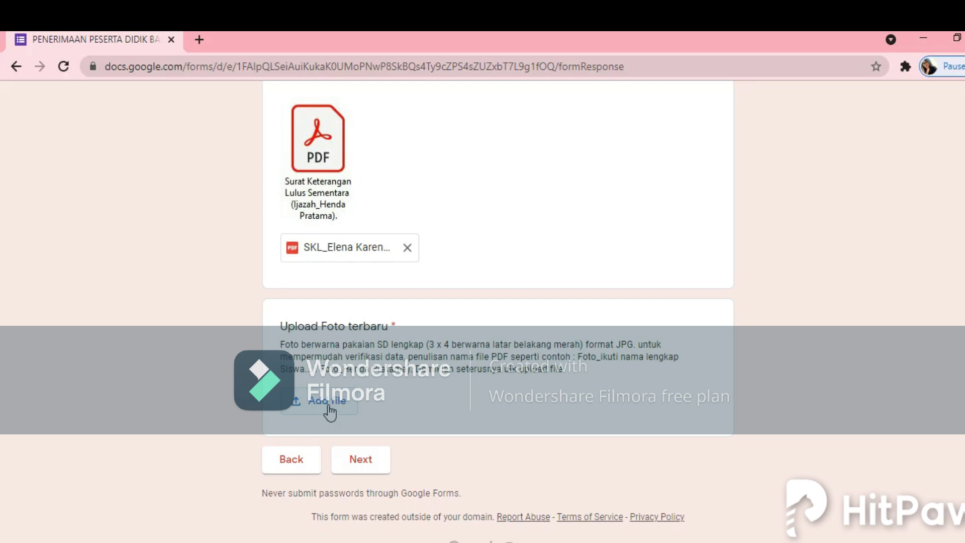
{"action": "left_click", "coordinate": [311, 408]}
{"action": "left_click", "coordinate": [317, 405]}
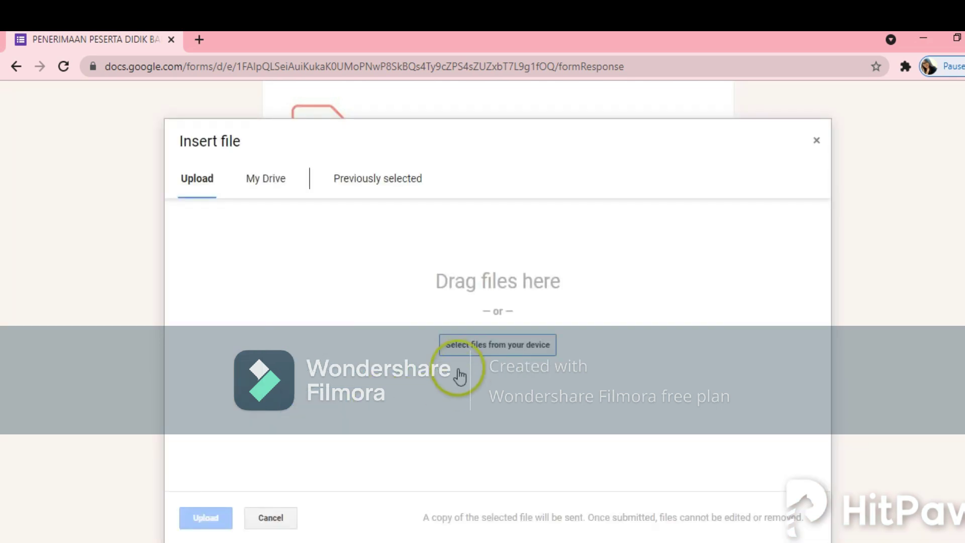
{"action": "left_click", "coordinate": [463, 348]}
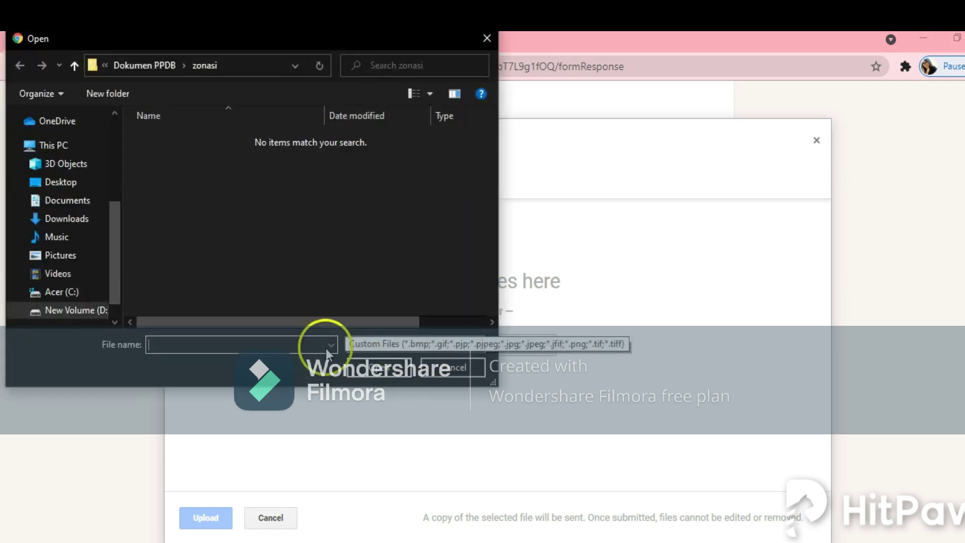
{"action": "left_click", "coordinate": [101, 311]}
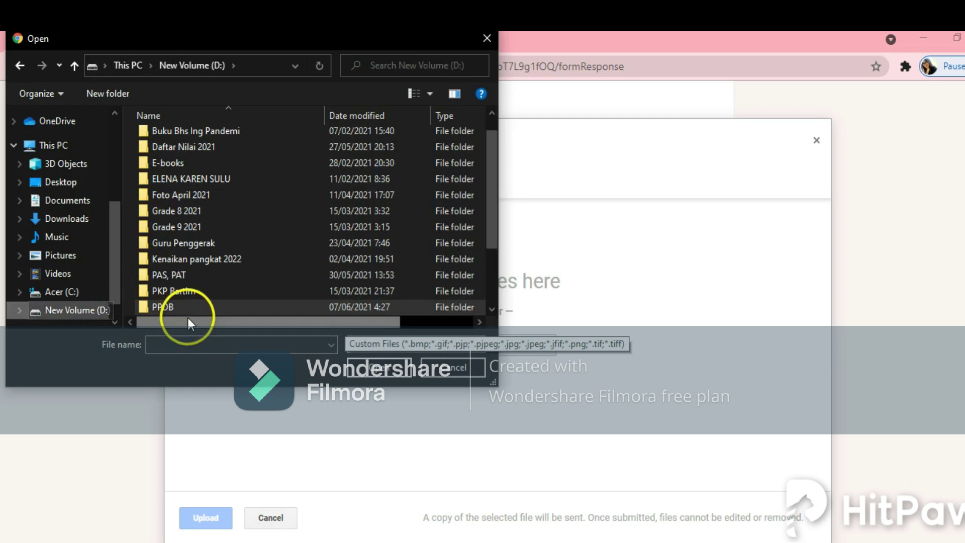
{"action": "double_click", "coordinate": [209, 307]}
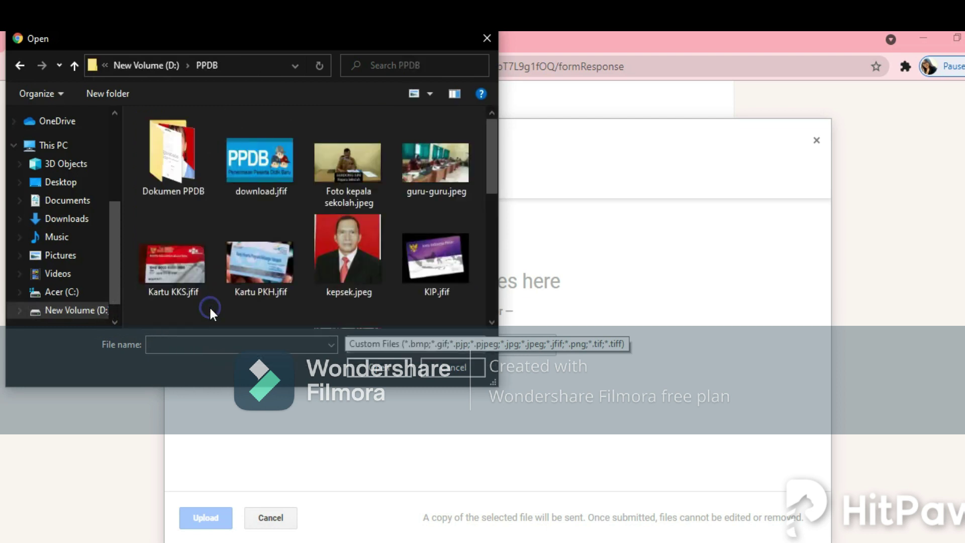
Step: Open the Dokumen PPDB folder, select the student's Foto JPEG and upload it
{"action": "scroll", "coordinate": [370, 277], "scroll_direction": "down", "scroll_amount": 3}
{"action": "scroll", "coordinate": [369, 277], "scroll_direction": "down", "scroll_amount": 2}
{"action": "scroll", "coordinate": [370, 277], "scroll_direction": "up", "scroll_amount": 3}
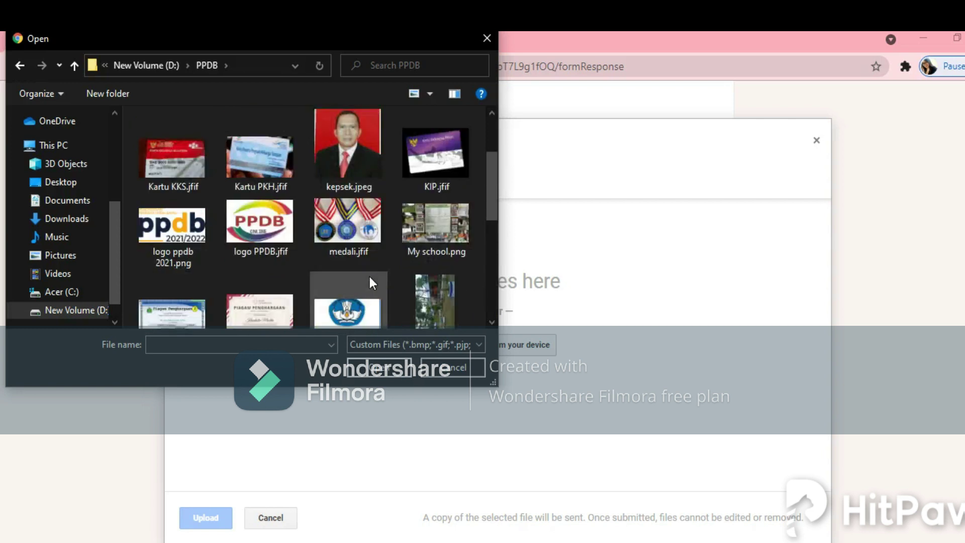
{"action": "scroll", "coordinate": [370, 277], "scroll_direction": "up", "scroll_amount": 2}
{"action": "left_click", "coordinate": [231, 265]}
{"action": "double_click", "coordinate": [189, 194]}
{"action": "left_click", "coordinate": [284, 193]}
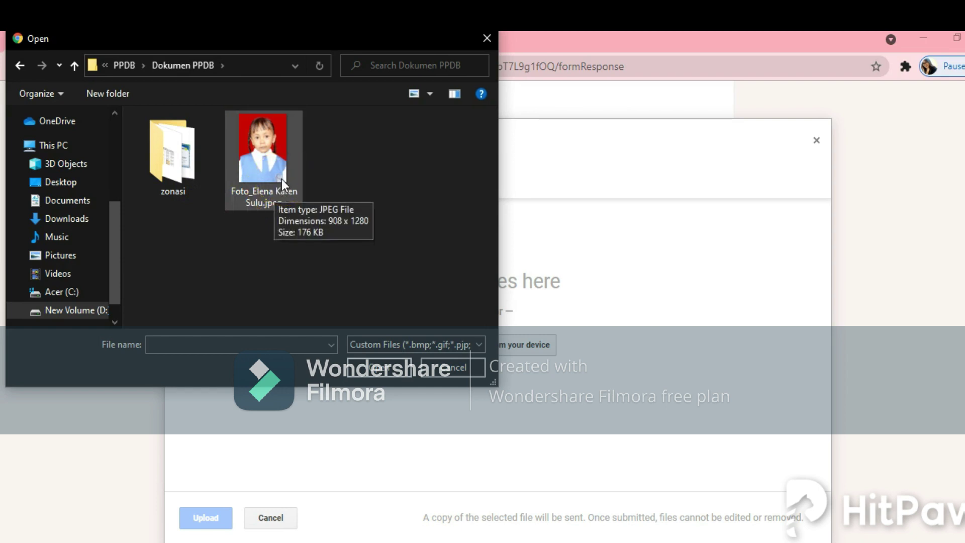
{"action": "left_click", "coordinate": [281, 178]}
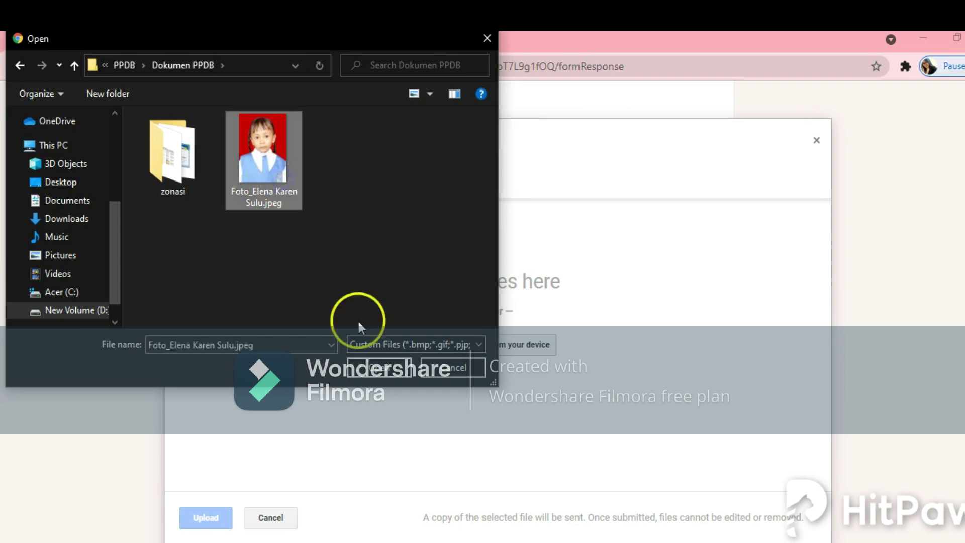
{"action": "left_click", "coordinate": [376, 371]}
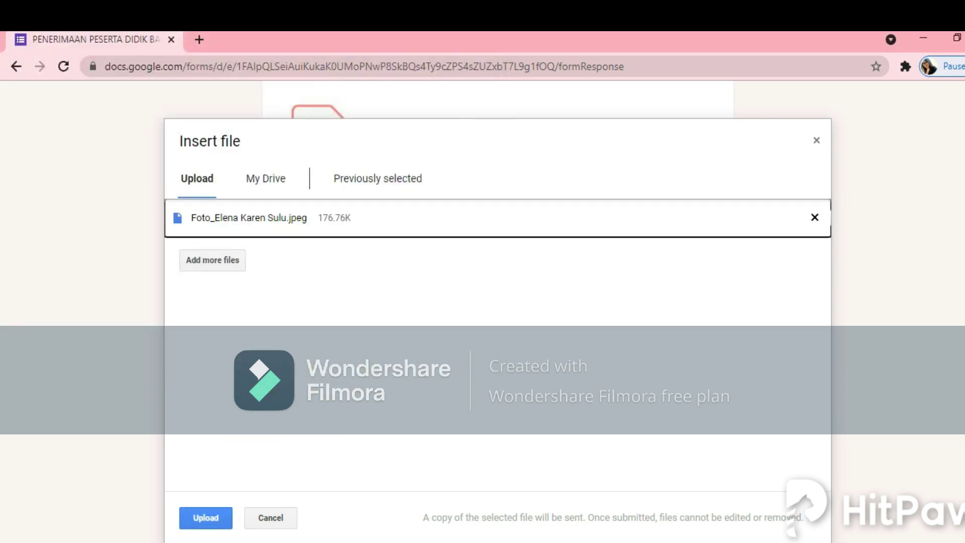
{"action": "left_click", "coordinate": [205, 517]}
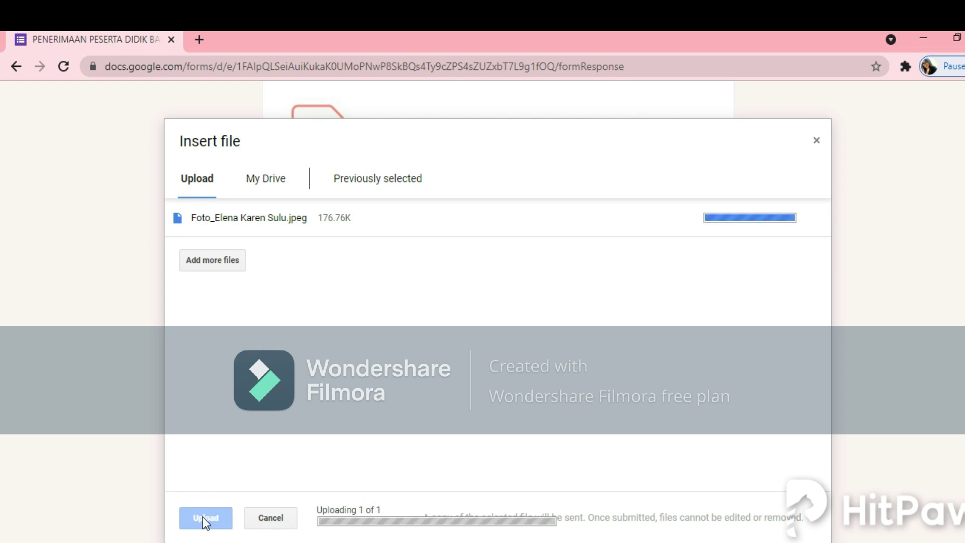
{"action": "left_click", "coordinate": [379, 491]}
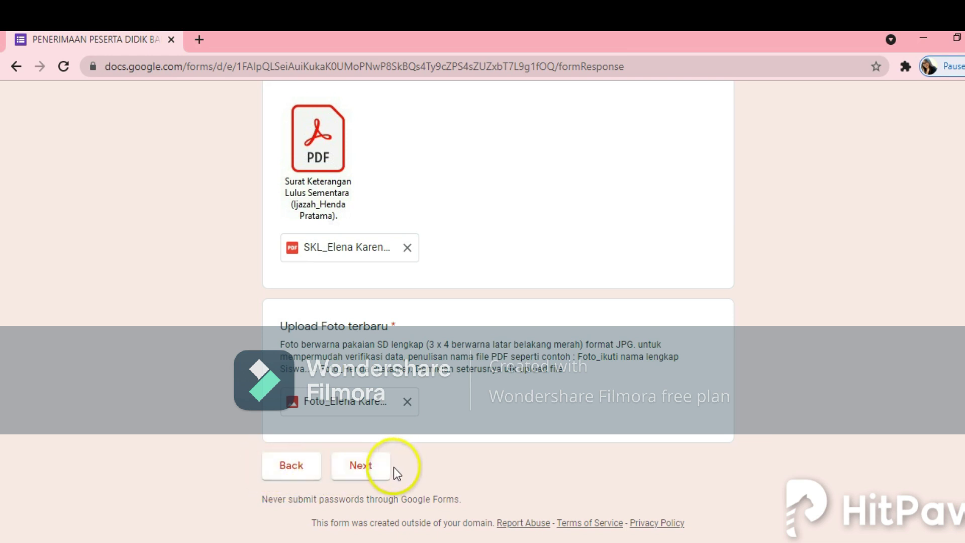
Step: Advance to the Khusus Jalur Afirmasi (PKH/KKS/KIP) page and scroll to the Nomor PKH/KSP/KIP question
{"action": "left_click", "coordinate": [361, 465]}
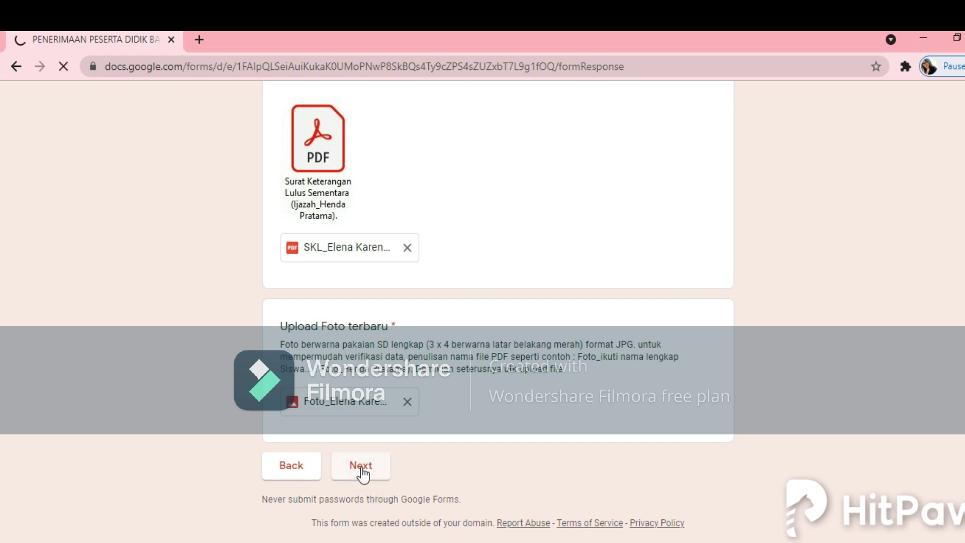
{"action": "left_click", "coordinate": [696, 380]}
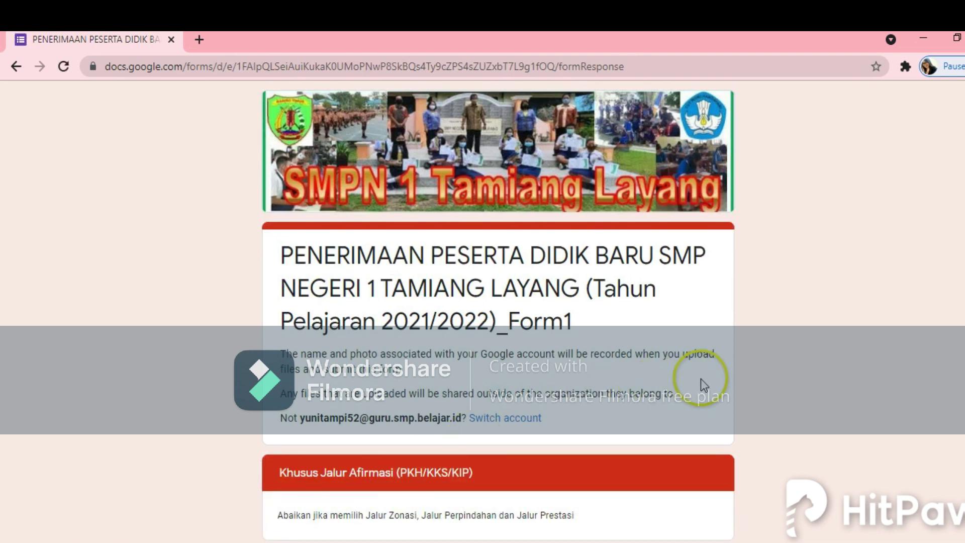
{"action": "left_click", "coordinate": [720, 376]}
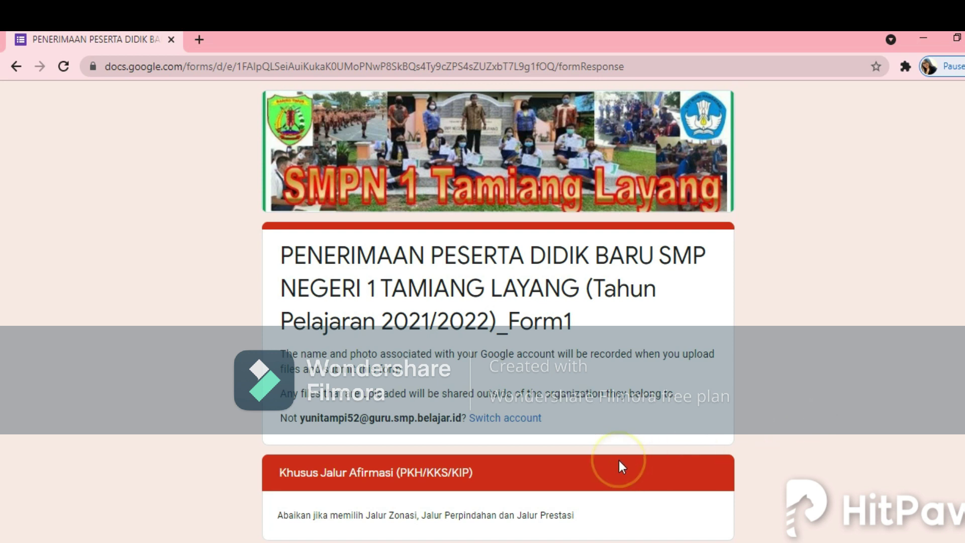
{"action": "scroll", "coordinate": [619, 460], "scroll_direction": "down", "scroll_amount": 3}
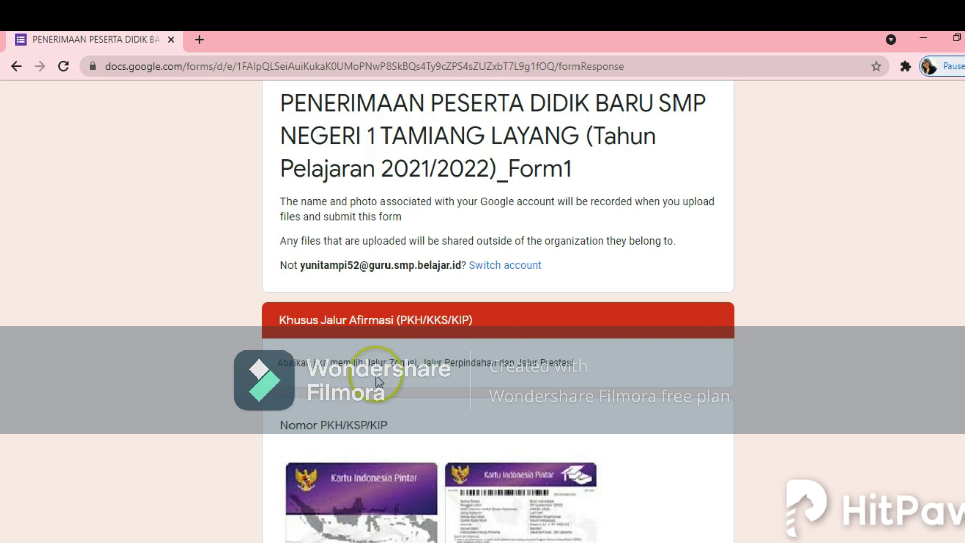
{"action": "scroll", "coordinate": [382, 381], "scroll_direction": "down", "scroll_amount": 1}
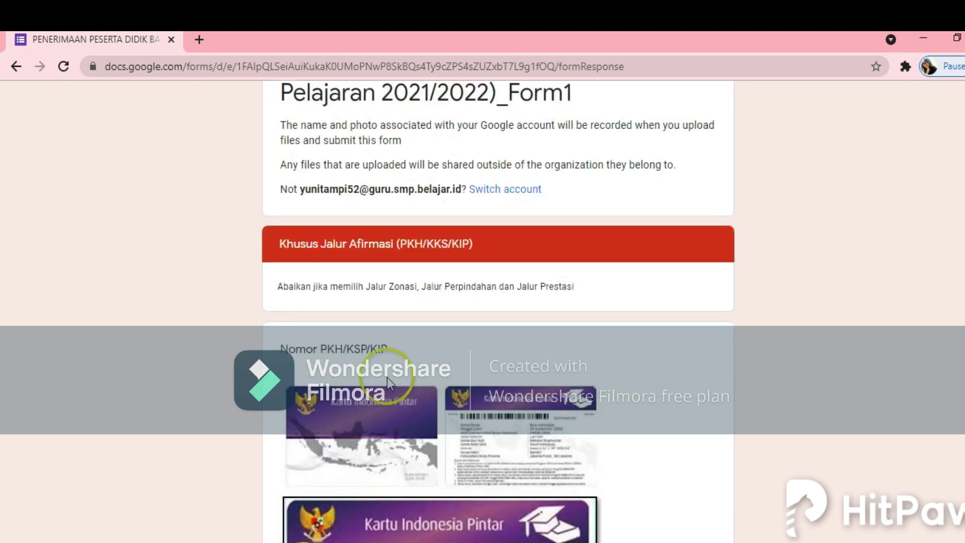
{"action": "scroll", "coordinate": [371, 352], "scroll_direction": "down", "scroll_amount": 3}
{"action": "scroll", "coordinate": [360, 351], "scroll_direction": "down", "scroll_amount": 1}
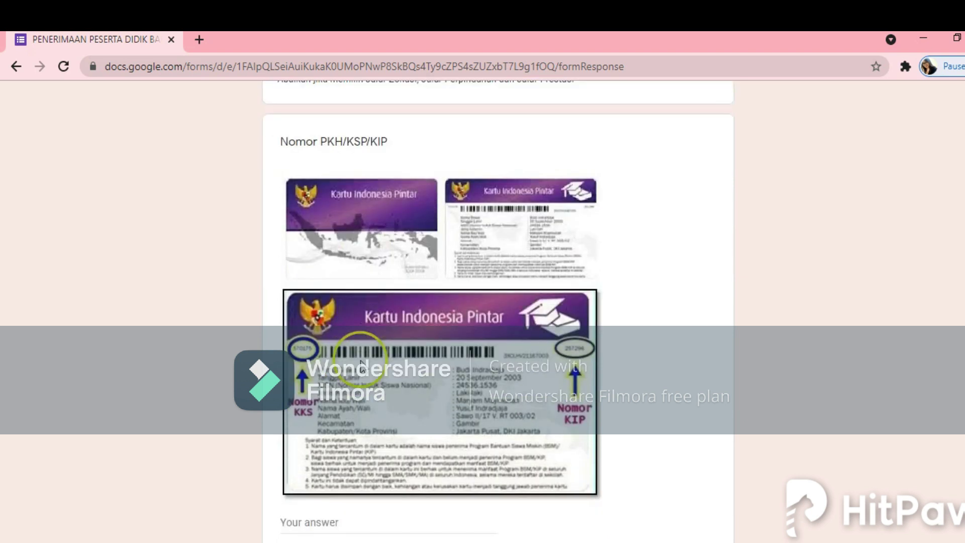
{"action": "scroll", "coordinate": [362, 364], "scroll_direction": "down", "scroll_amount": 2}
{"action": "scroll", "coordinate": [346, 332], "scroll_direction": "up", "scroll_amount": 3}
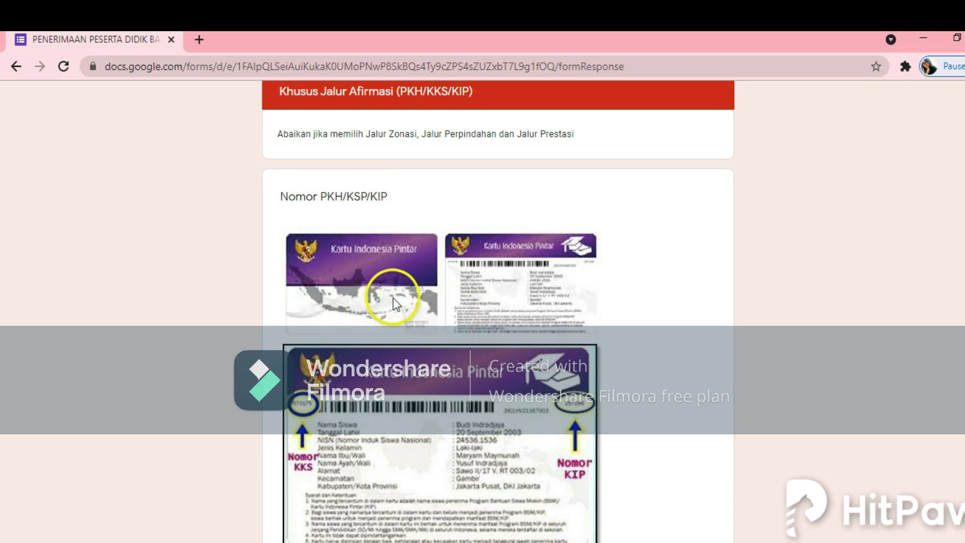
{"action": "scroll", "coordinate": [352, 342], "scroll_direction": "down", "scroll_amount": 5}
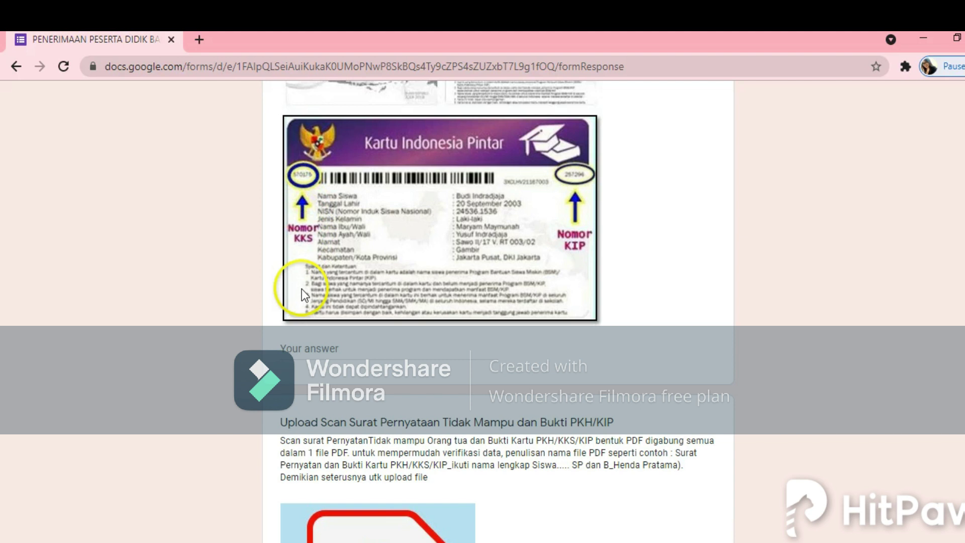
{"action": "left_click", "coordinate": [301, 348]}
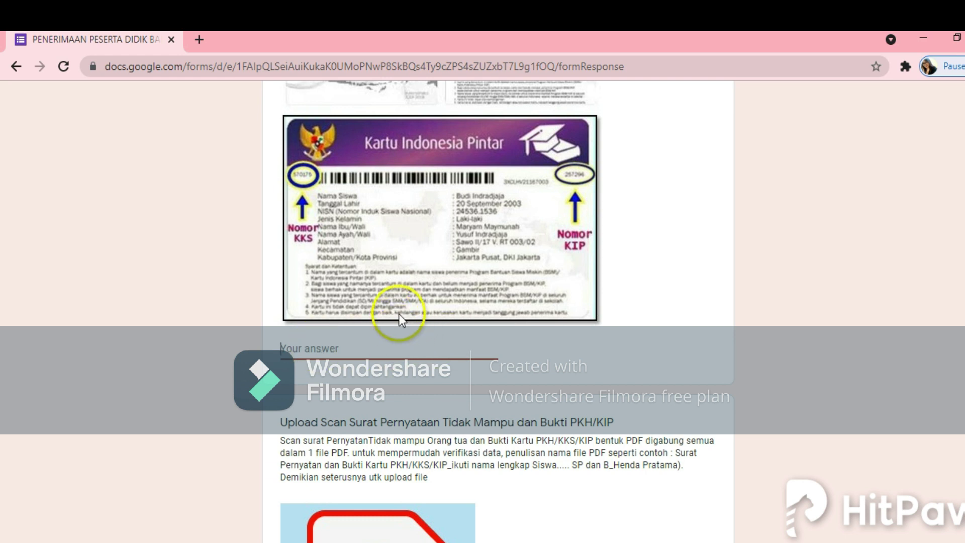
{"action": "scroll", "coordinate": [402, 315], "scroll_direction": "up", "scroll_amount": 6}
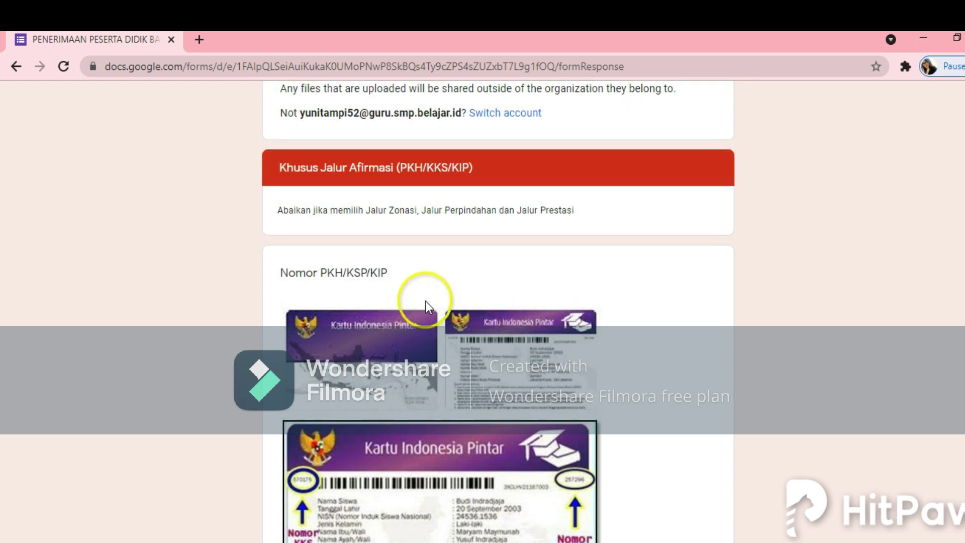
{"action": "scroll", "coordinate": [425, 300], "scroll_direction": "down", "scroll_amount": 6}
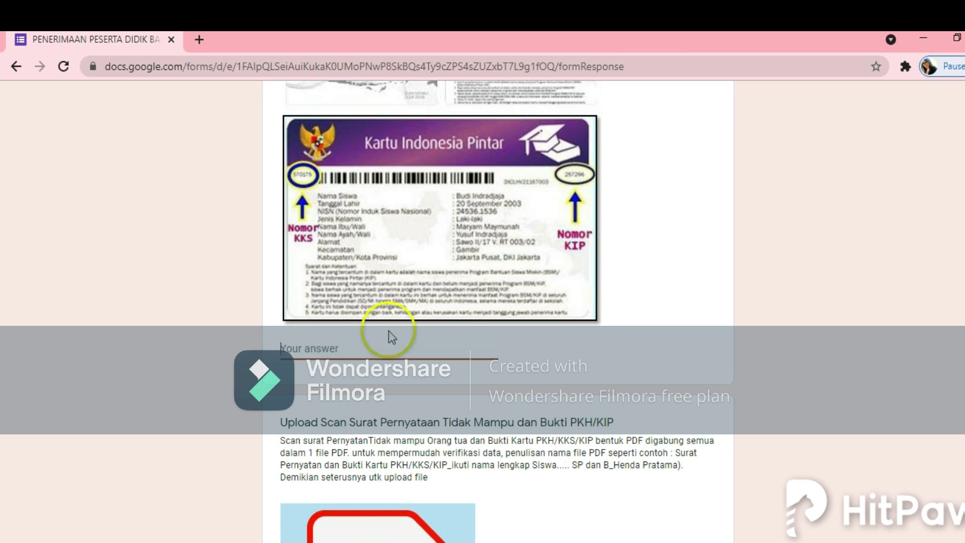
{"action": "scroll", "coordinate": [405, 347], "scroll_direction": "down", "scroll_amount": 5}
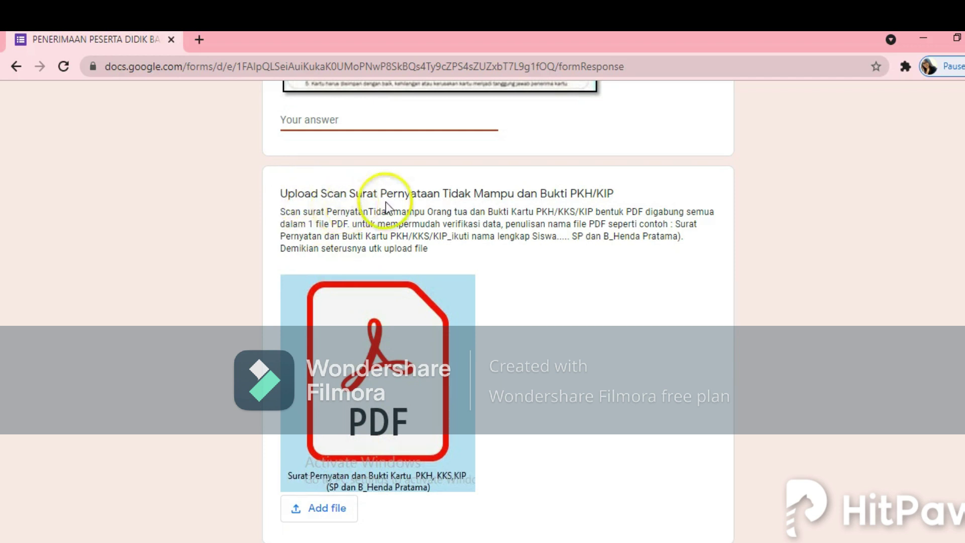
{"action": "scroll", "coordinate": [374, 181], "scroll_direction": "up", "scroll_amount": 5}
{"action": "scroll", "coordinate": [378, 203], "scroll_direction": "up", "scroll_amount": 6}
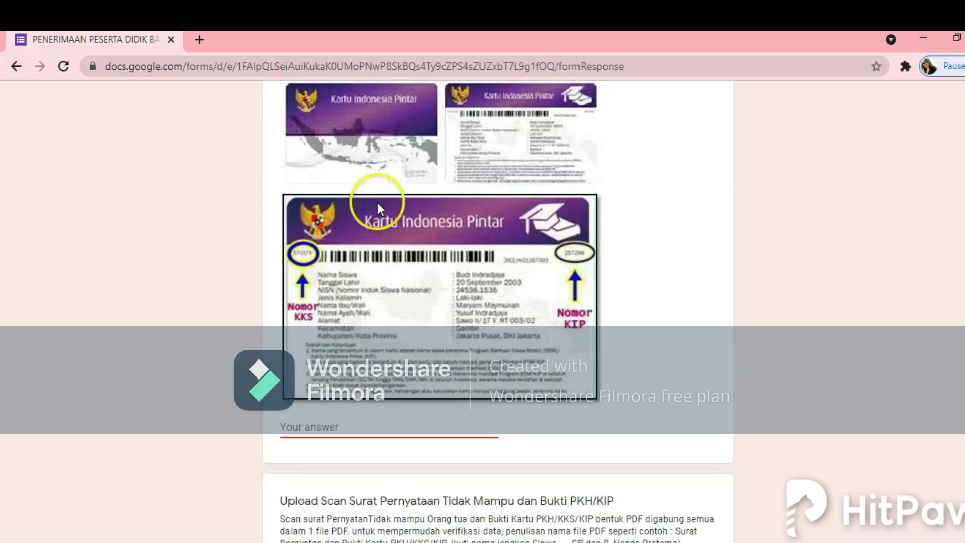
{"action": "scroll", "coordinate": [367, 226], "scroll_direction": "down", "scroll_amount": 10}
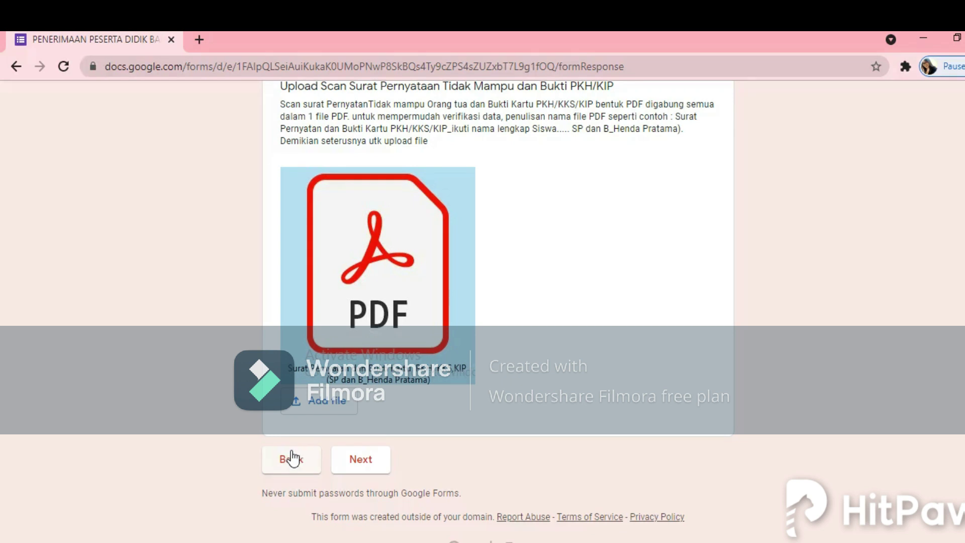
{"action": "left_click", "coordinate": [293, 446]}
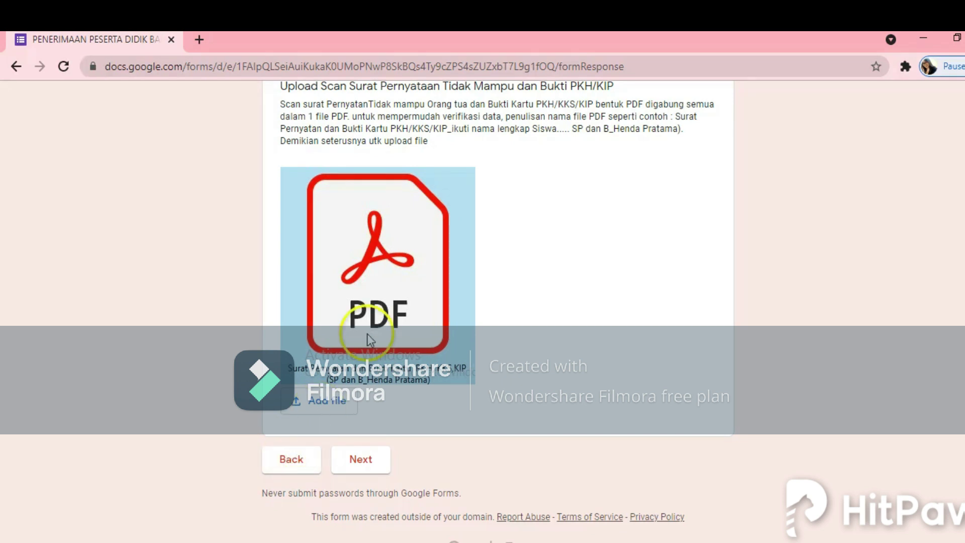
{"action": "left_click", "coordinate": [308, 411]}
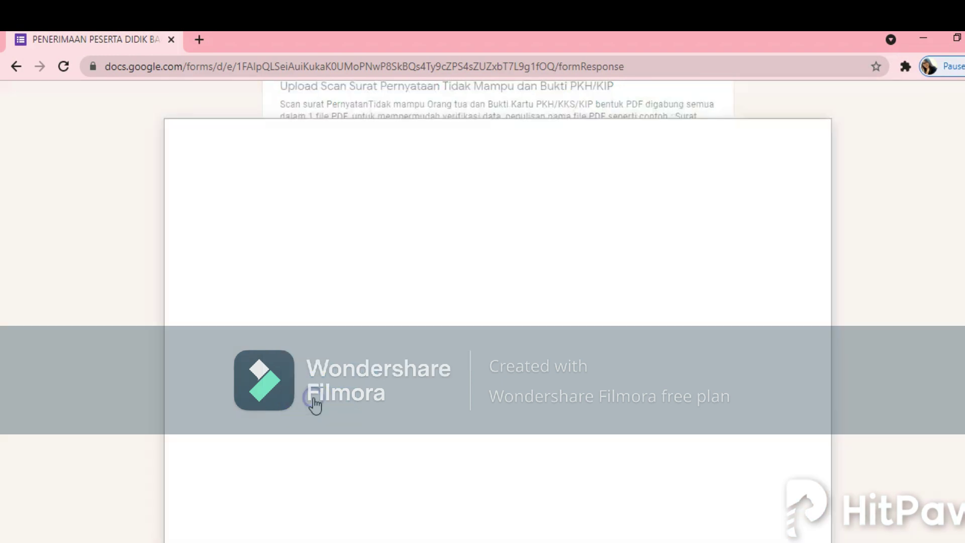
{"action": "left_click", "coordinate": [370, 397]}
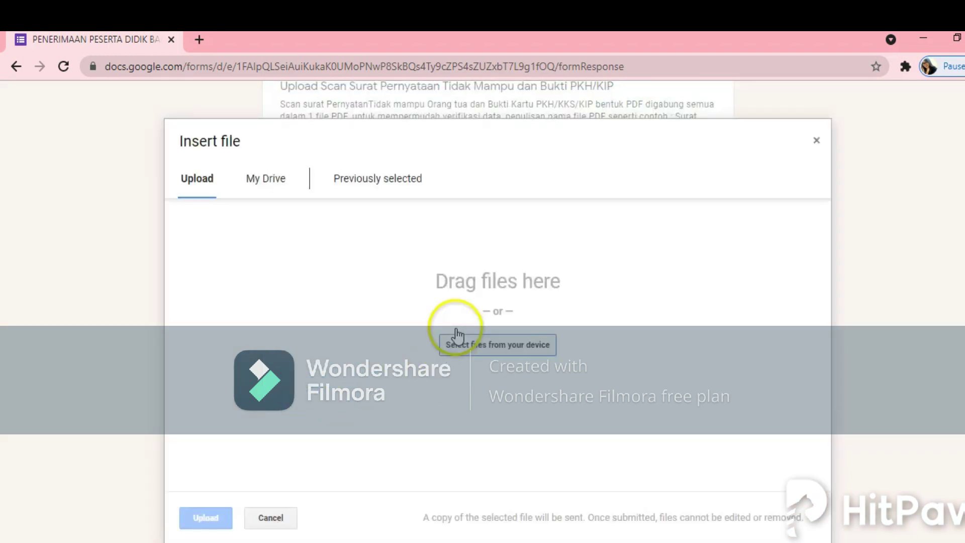
{"action": "left_click", "coordinate": [454, 345]}
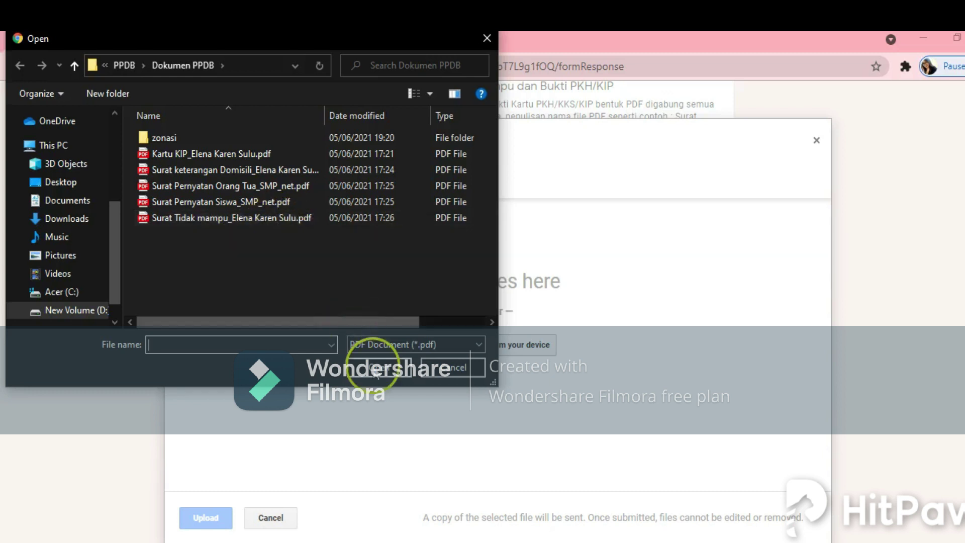
{"action": "left_click", "coordinate": [441, 369]}
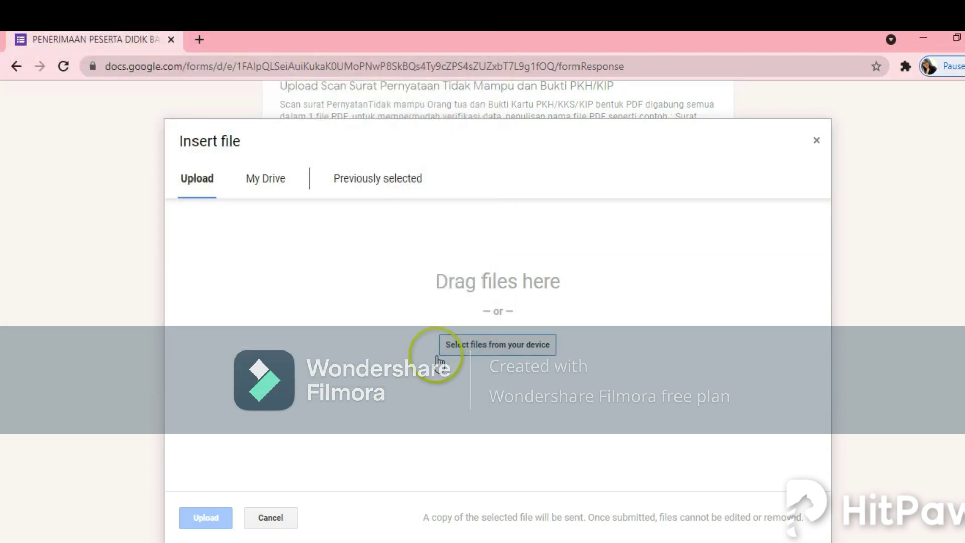
{"action": "left_click", "coordinate": [246, 517]}
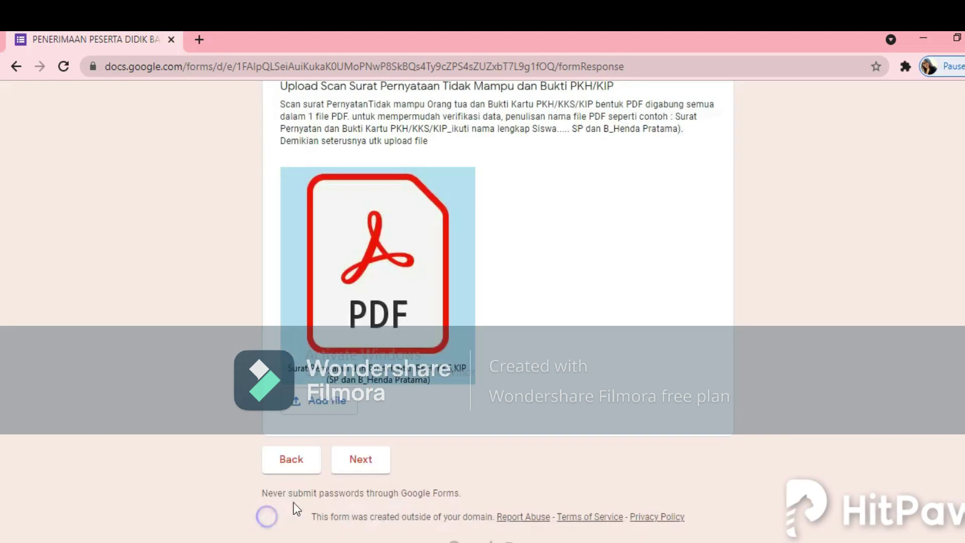
Step: Advance to the Khusus Jalur Perpindahan Orang Tua page and scroll to its transfer-letter question
{"action": "left_click", "coordinate": [366, 466]}
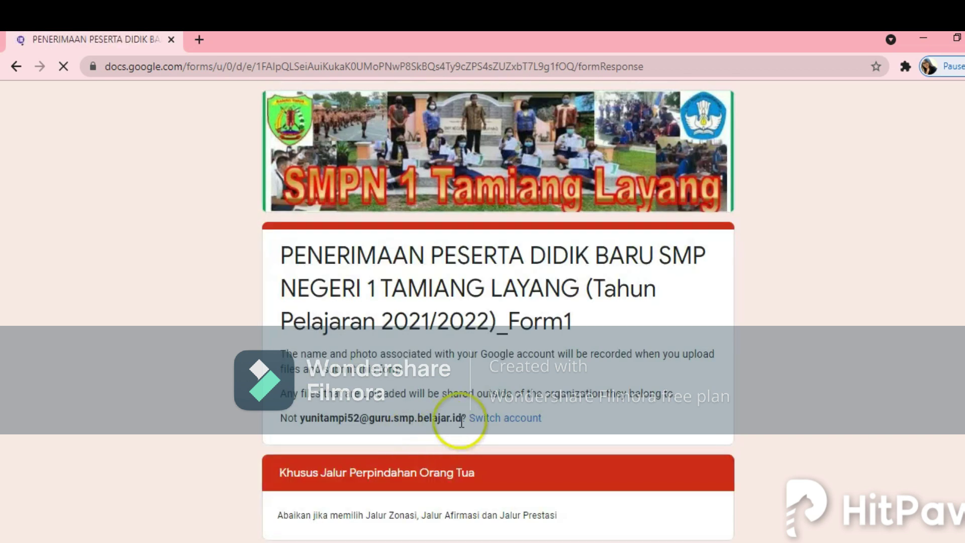
{"action": "scroll", "coordinate": [461, 422], "scroll_direction": "down", "scroll_amount": 3}
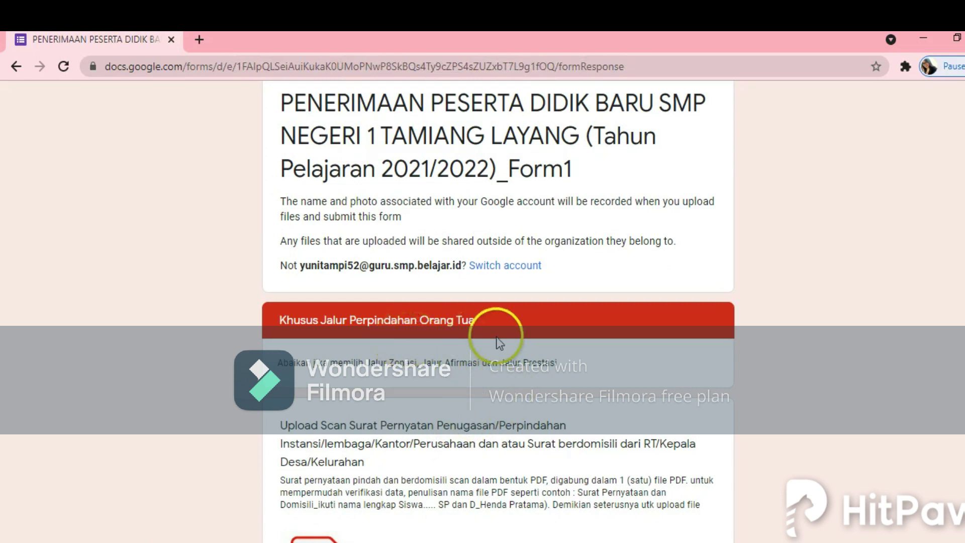
{"action": "scroll", "coordinate": [575, 357], "scroll_direction": "down", "scroll_amount": 3}
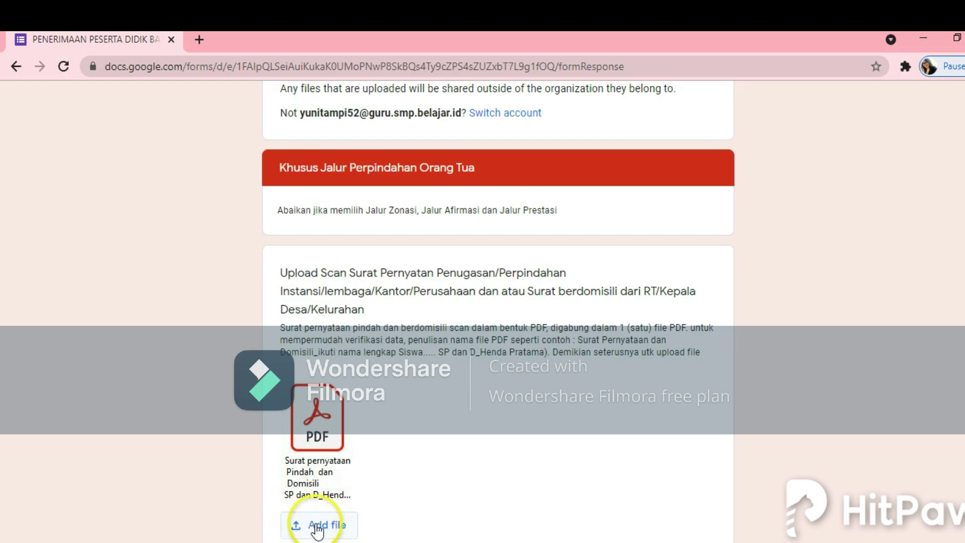
{"action": "scroll", "coordinate": [411, 491], "scroll_direction": "down", "scroll_amount": 2}
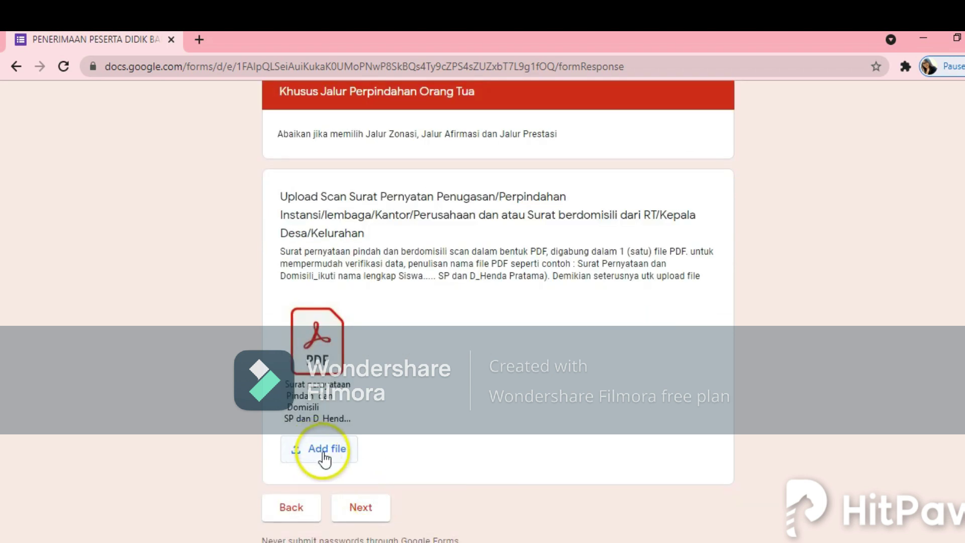
Step: Start a transfer-letter upload, then cancel both the Open and Insert file dialogs
{"action": "left_click", "coordinate": [314, 453]}
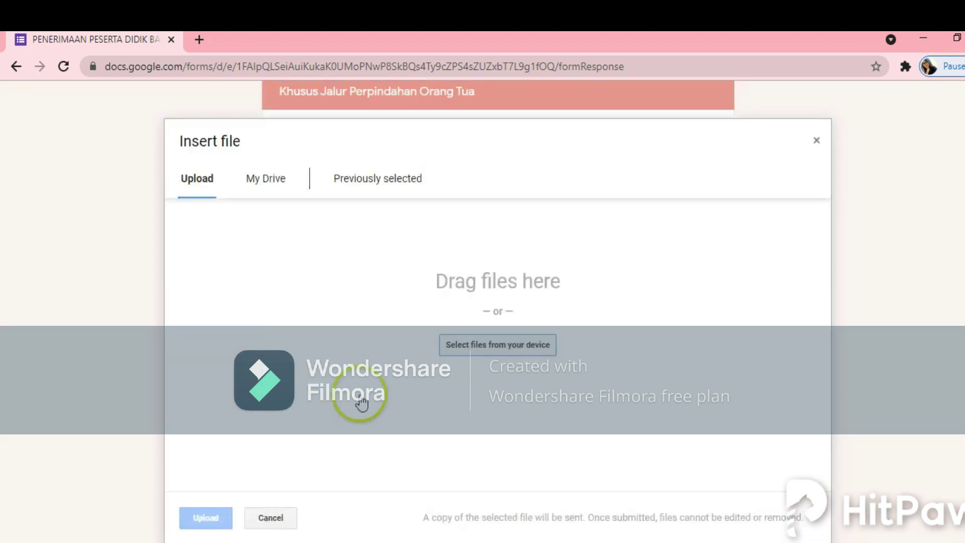
{"action": "left_click", "coordinate": [455, 344]}
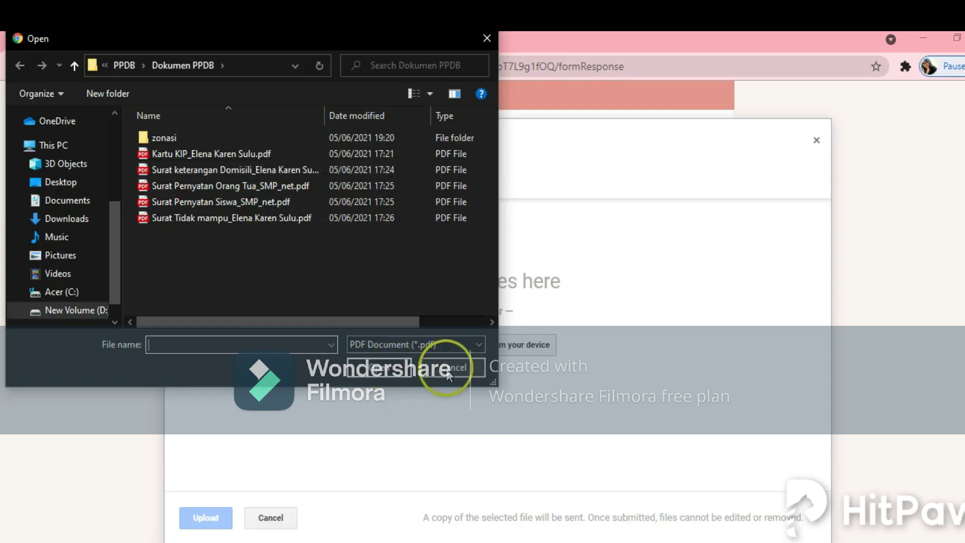
{"action": "left_click", "coordinate": [430, 371]}
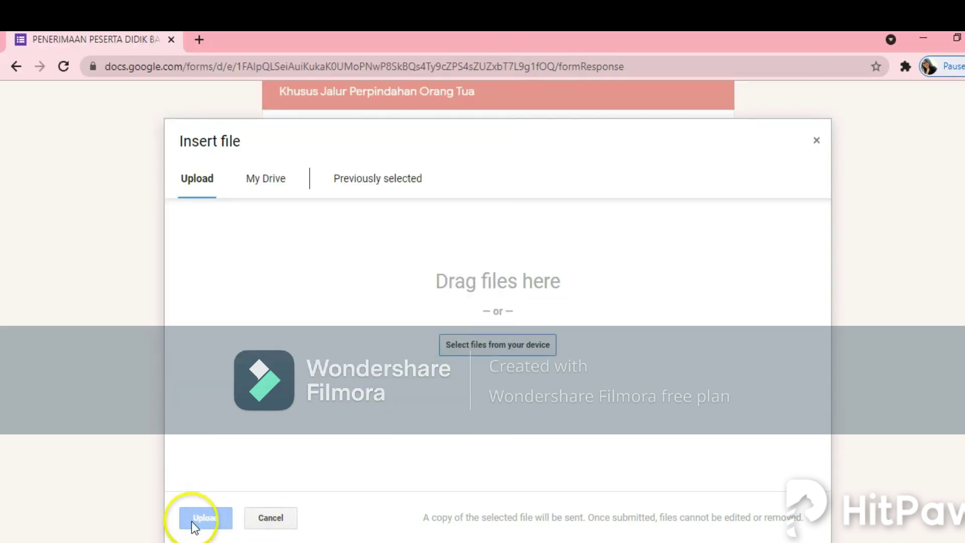
{"action": "left_click", "coordinate": [272, 517]}
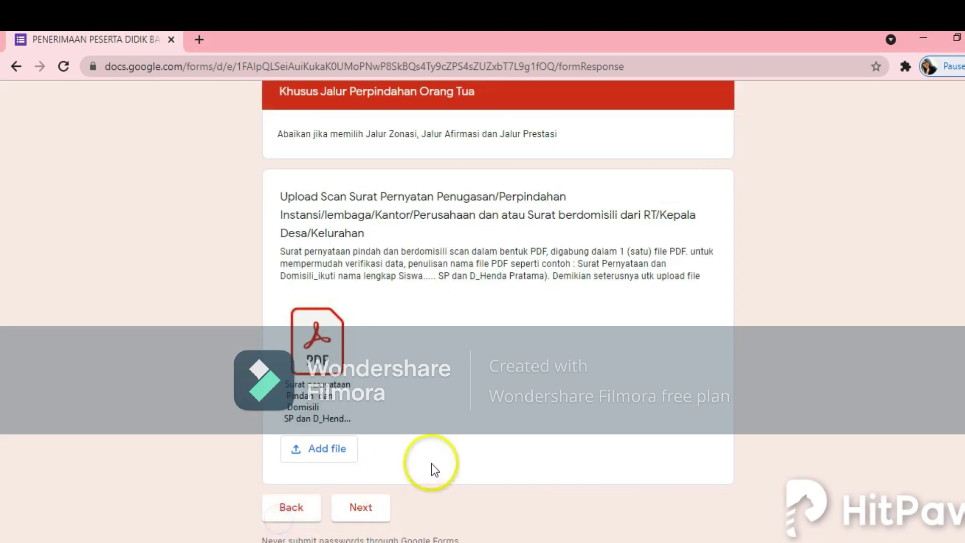
{"action": "scroll", "coordinate": [407, 468], "scroll_direction": "down", "scroll_amount": 1}
Step: Advance to the Khusus Jalur Prestasi page and click into the Tuliskan Prestasi non Akademik box
{"action": "left_click", "coordinate": [368, 467]}
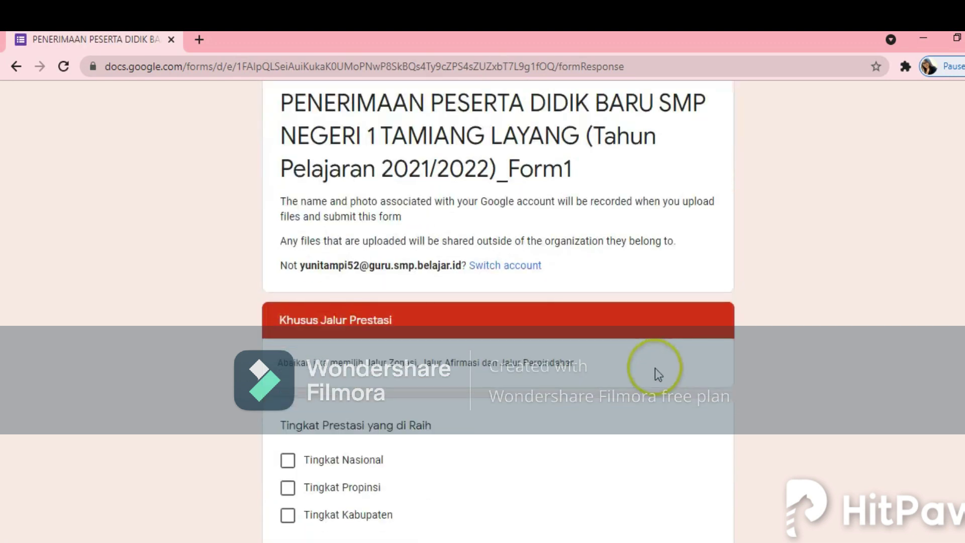
{"action": "left_click", "coordinate": [390, 418]}
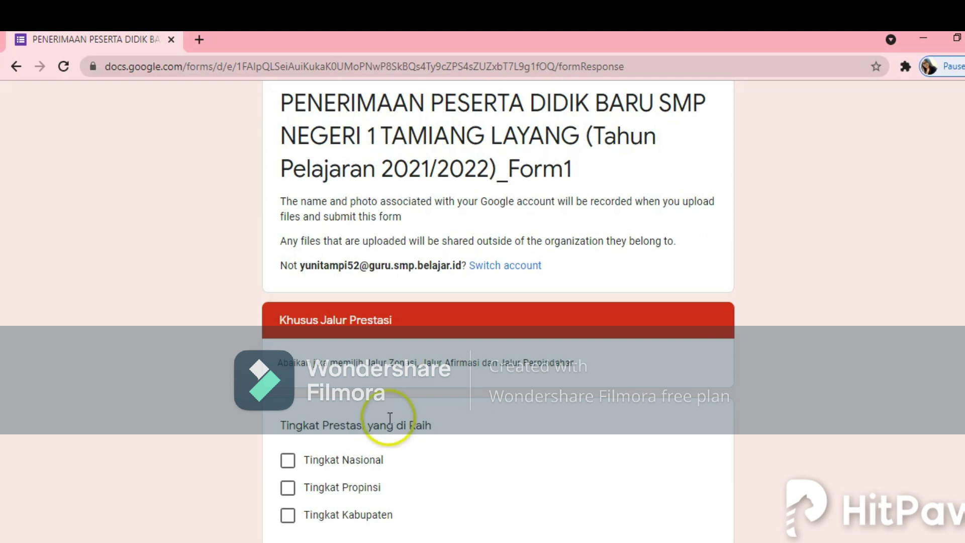
{"action": "scroll", "coordinate": [403, 413], "scroll_direction": "down", "scroll_amount": 2}
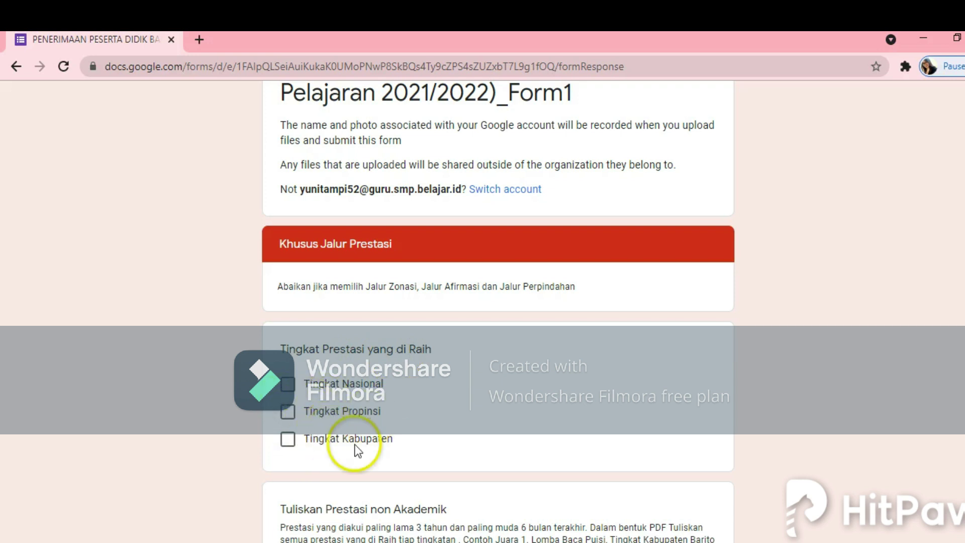
{"action": "scroll", "coordinate": [429, 424], "scroll_direction": "down", "scroll_amount": 5}
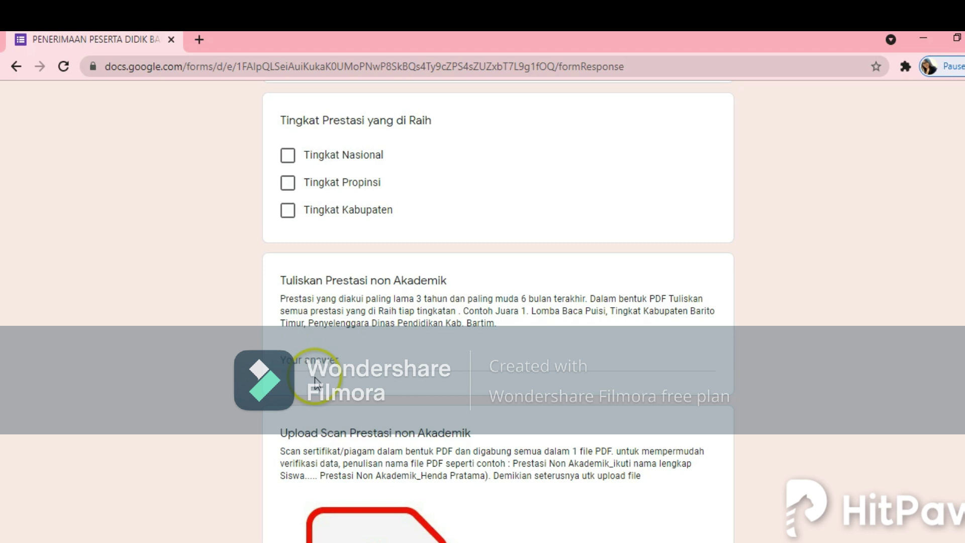
{"action": "left_click", "coordinate": [301, 362]}
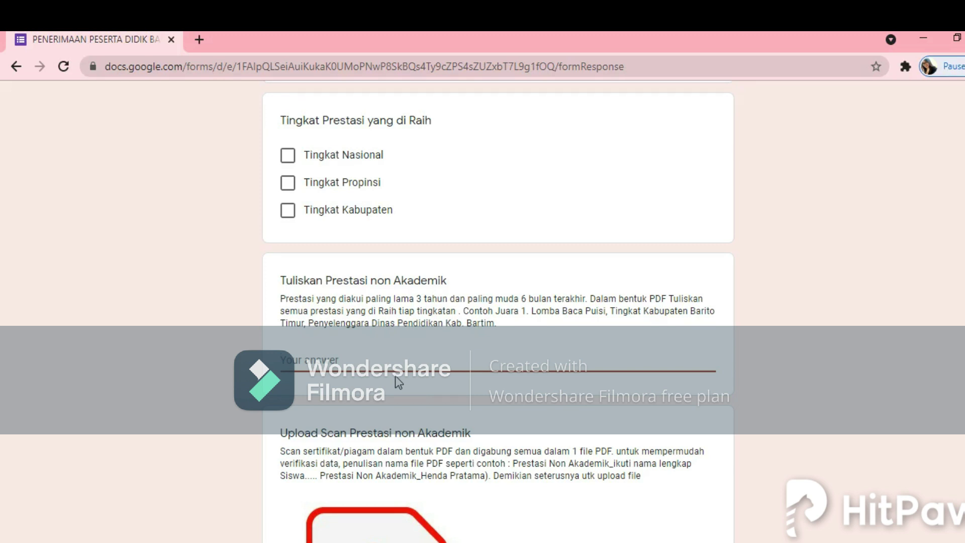
Step: Answer Tuliskan Prestasi non Akademik with 'JUARA 1 PUISI, JUARA 1 KARATE DAN JUARA 1 BACA PUISI'
{"action": "left_click", "coordinate": [394, 376]}
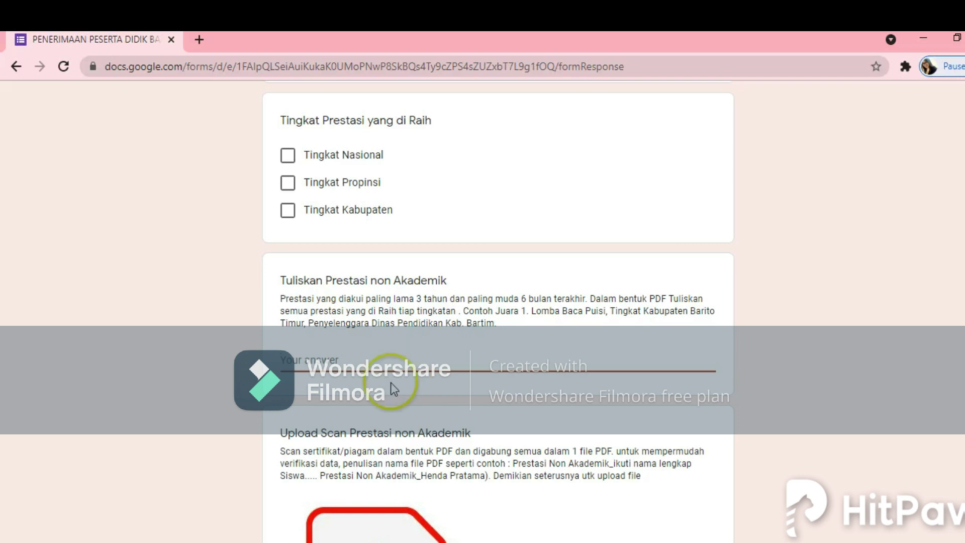
{"action": "type", "text": "JUARA 1 PUISI, J"}
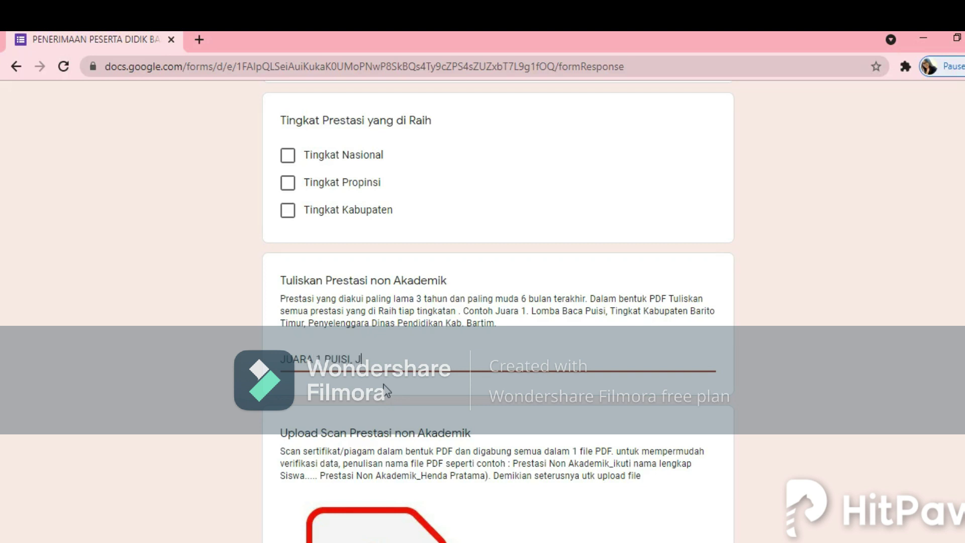
{"action": "type", "text": "UARA 1 KARATE DAN "}
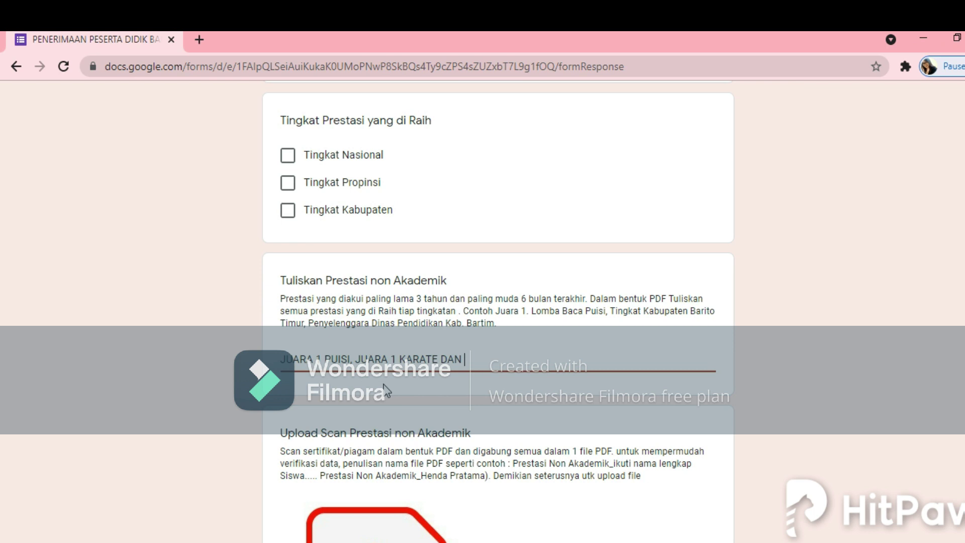
{"action": "type", "text": "JUARA 1 BACA PUISI"}
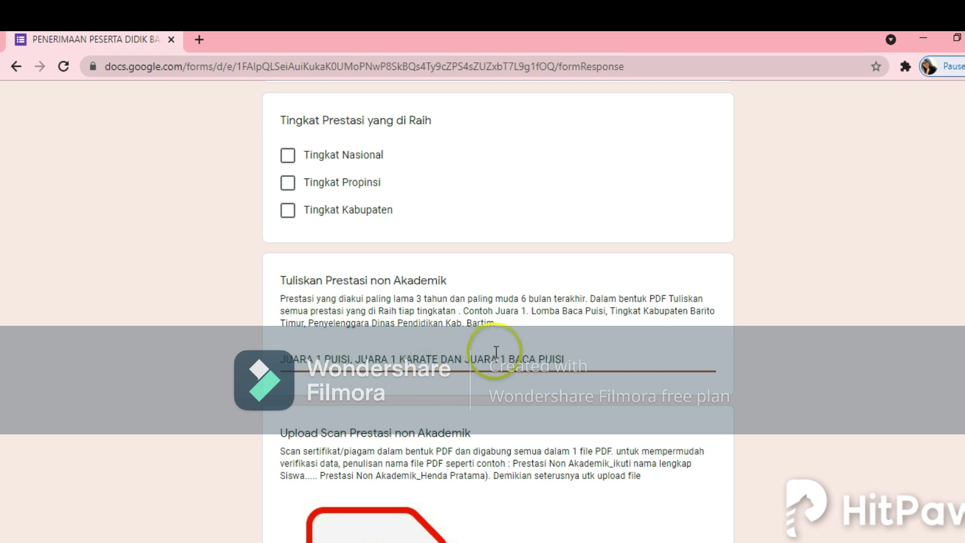
{"action": "scroll", "coordinate": [412, 492], "scroll_direction": "down", "scroll_amount": 5}
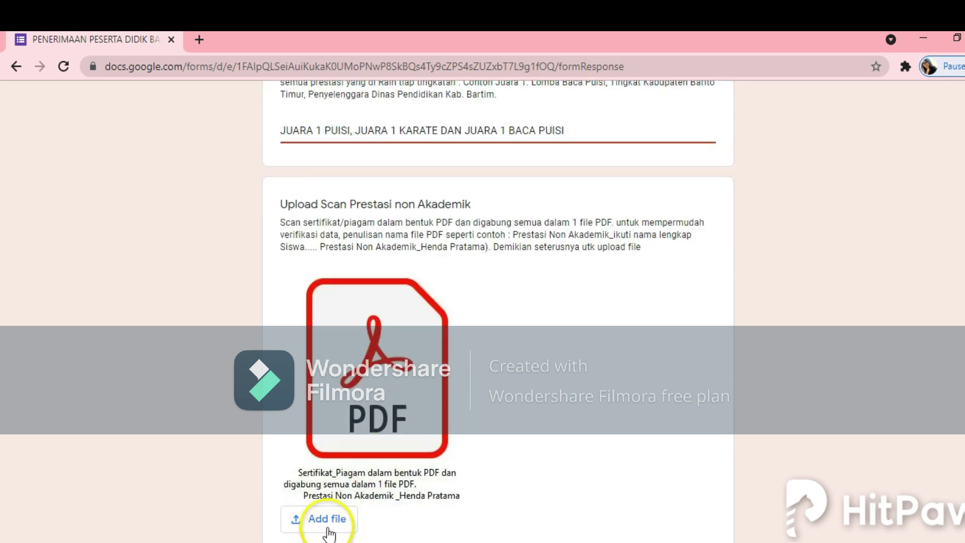
Step: Browse the zonasi folder for the Piagam certificate PDF, then cancel both upload dialogs without attaching
{"action": "left_click", "coordinate": [331, 523]}
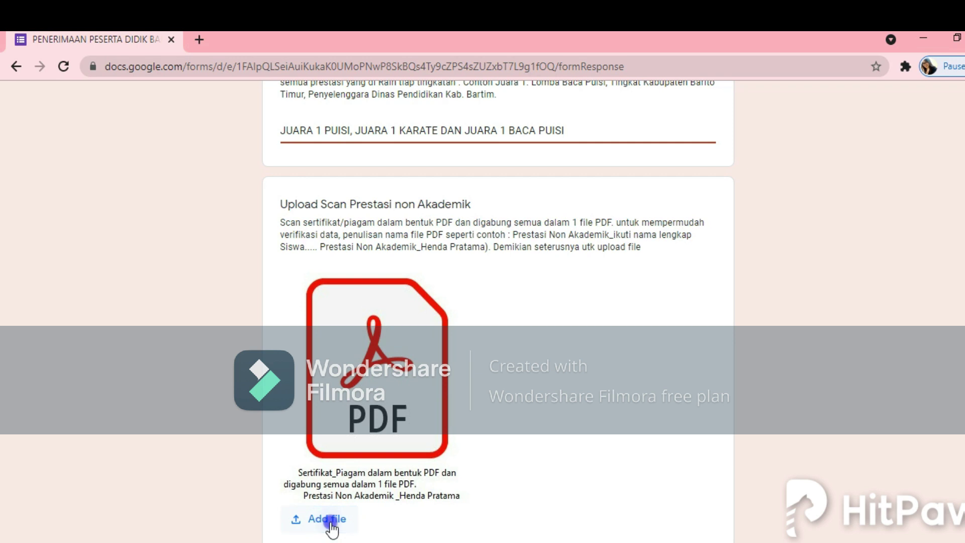
{"action": "left_click", "coordinate": [463, 346]}
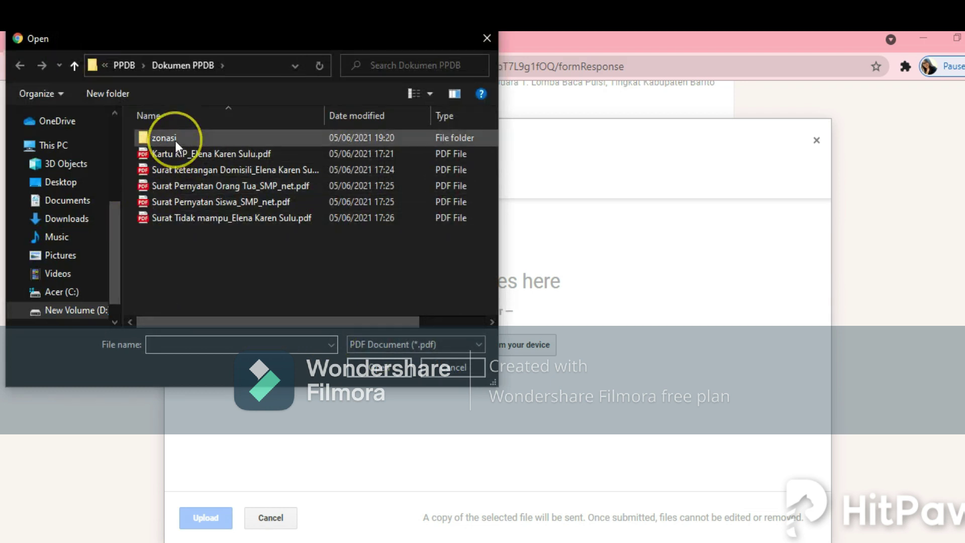
{"action": "double_click", "coordinate": [172, 140]}
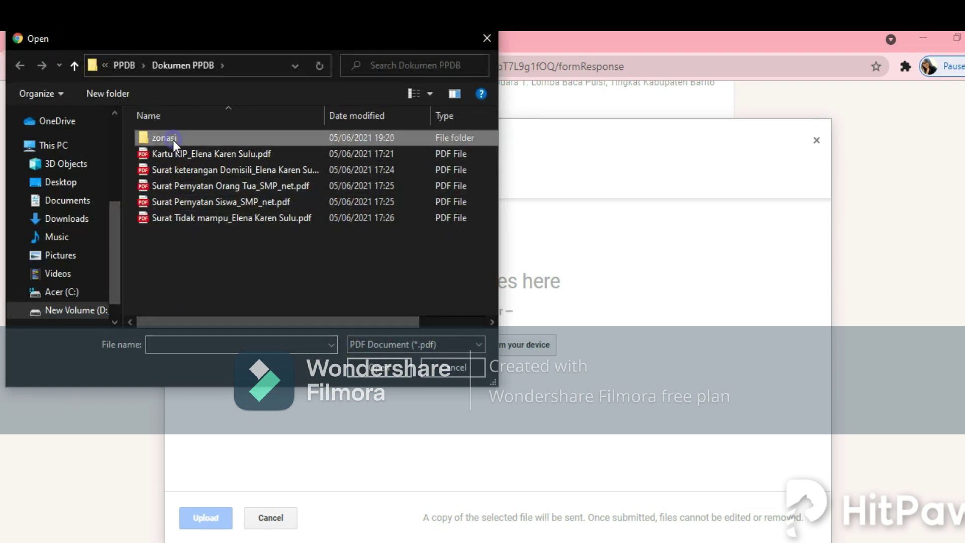
{"action": "left_click", "coordinate": [187, 186]}
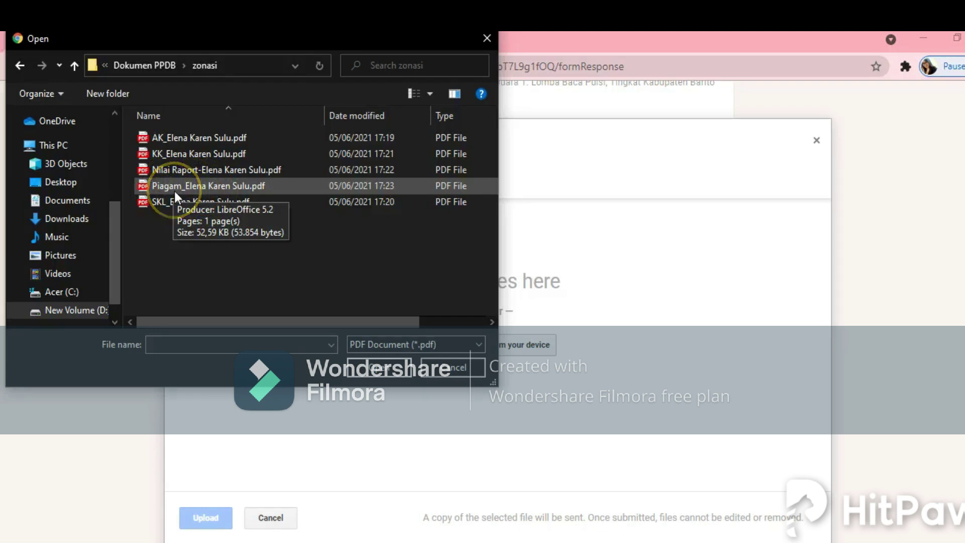
{"action": "left_click", "coordinate": [174, 191]}
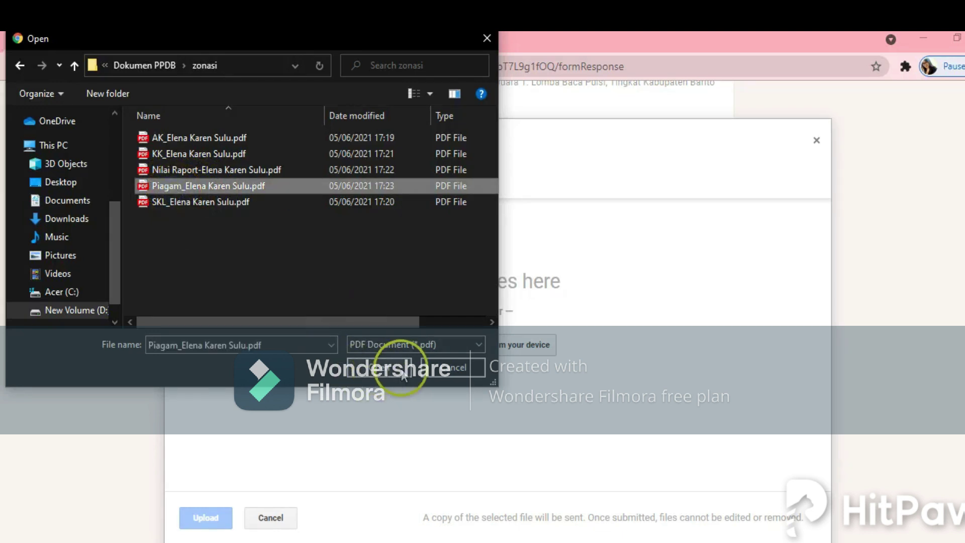
{"action": "left_click", "coordinate": [450, 368]}
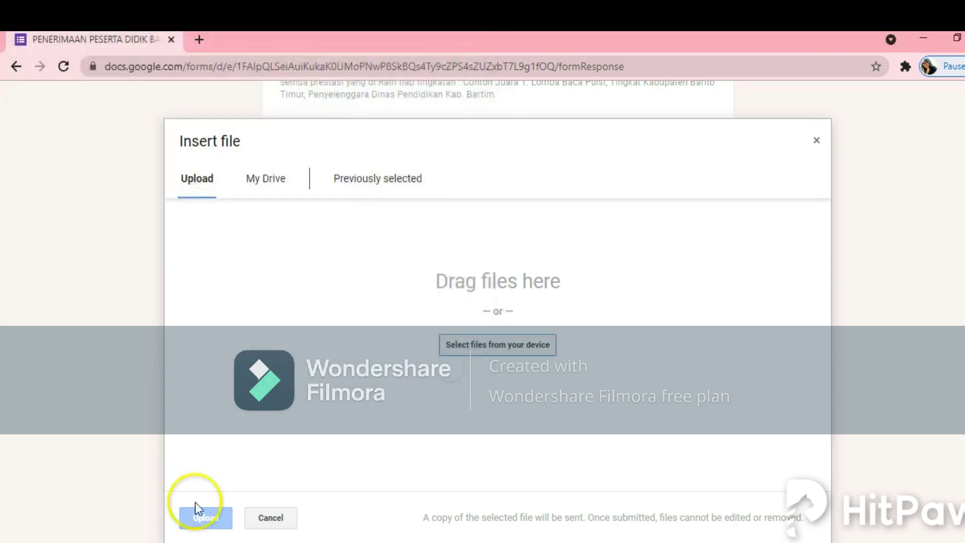
{"action": "left_click", "coordinate": [271, 517]}
{"action": "scroll", "coordinate": [399, 461], "scroll_direction": "down", "scroll_amount": 5}
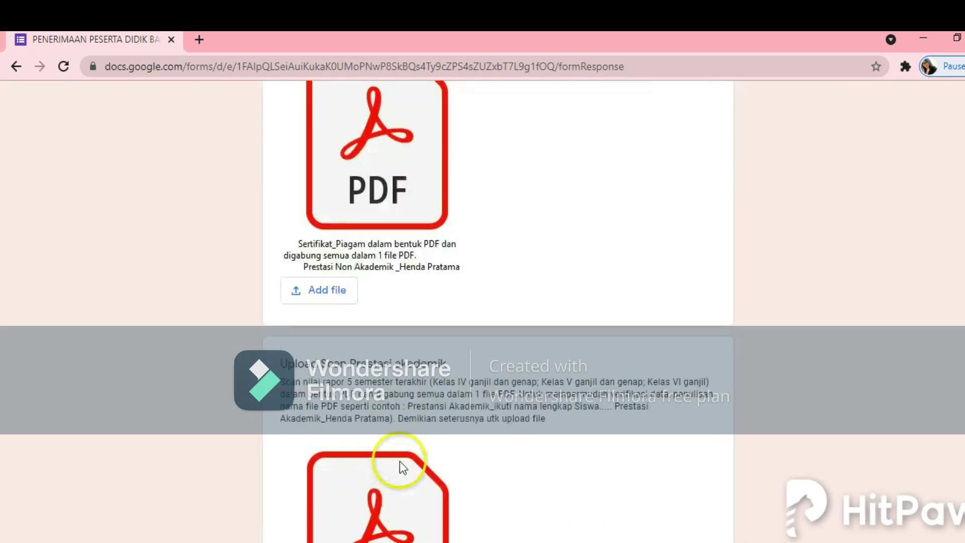
Step: Scroll to the Upload Scan Prestasi akademik question and open its Add file picker
{"action": "scroll", "coordinate": [400, 460], "scroll_direction": "down", "scroll_amount": 3}
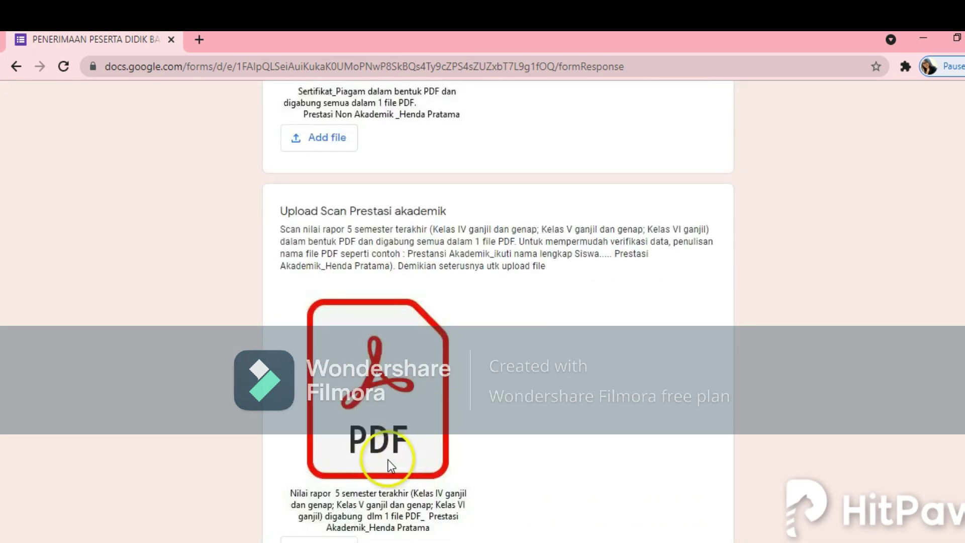
{"action": "scroll", "coordinate": [502, 176], "scroll_direction": "up", "scroll_amount": 3}
{"action": "scroll", "coordinate": [491, 239], "scroll_direction": "down", "scroll_amount": 1}
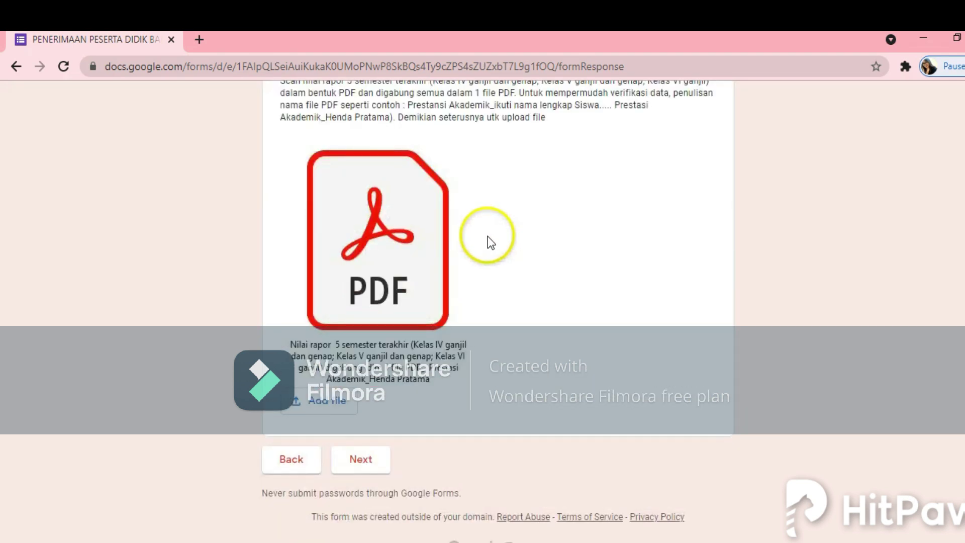
{"action": "scroll", "coordinate": [369, 379], "scroll_direction": "up", "scroll_amount": 3}
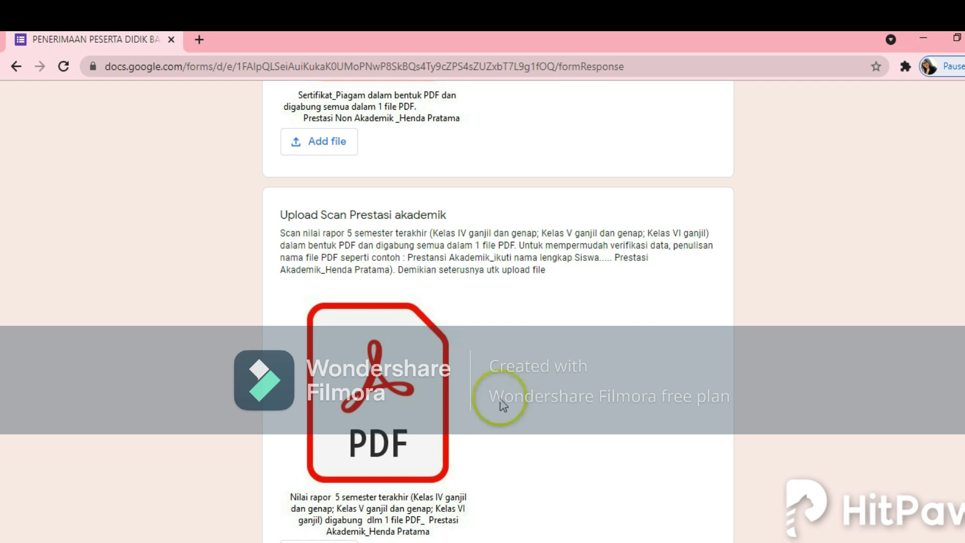
{"action": "scroll", "coordinate": [498, 402], "scroll_direction": "down", "scroll_amount": 2}
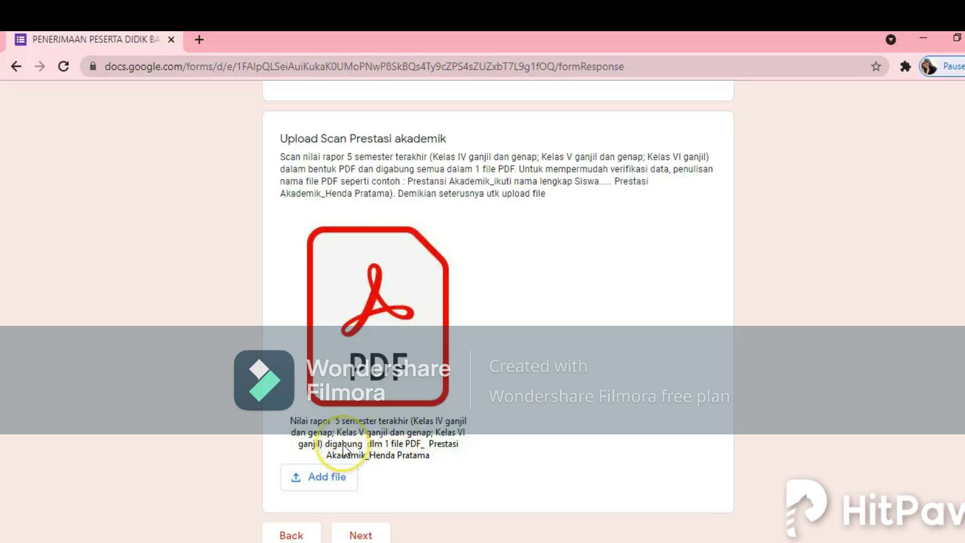
{"action": "left_click", "coordinate": [391, 431]}
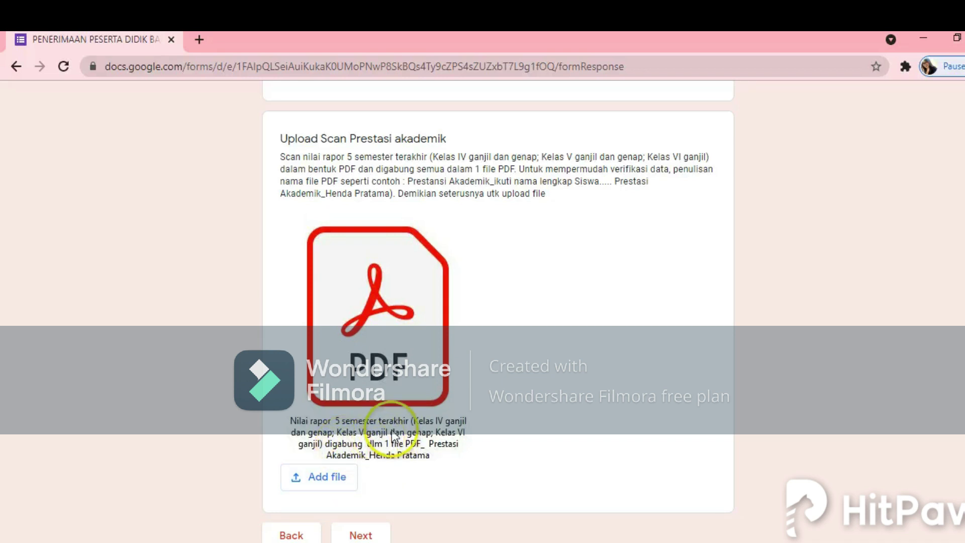
{"action": "left_click", "coordinate": [417, 433]}
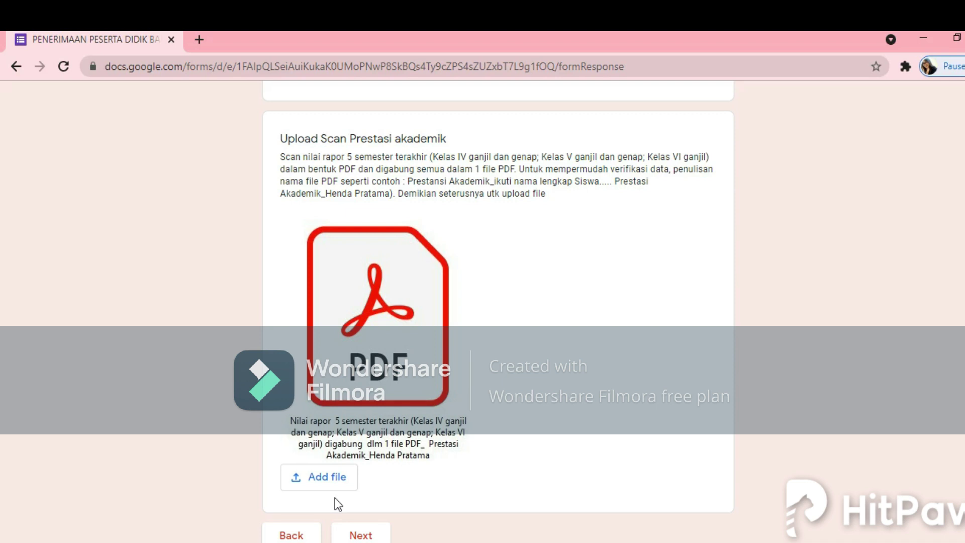
{"action": "left_click", "coordinate": [334, 477]}
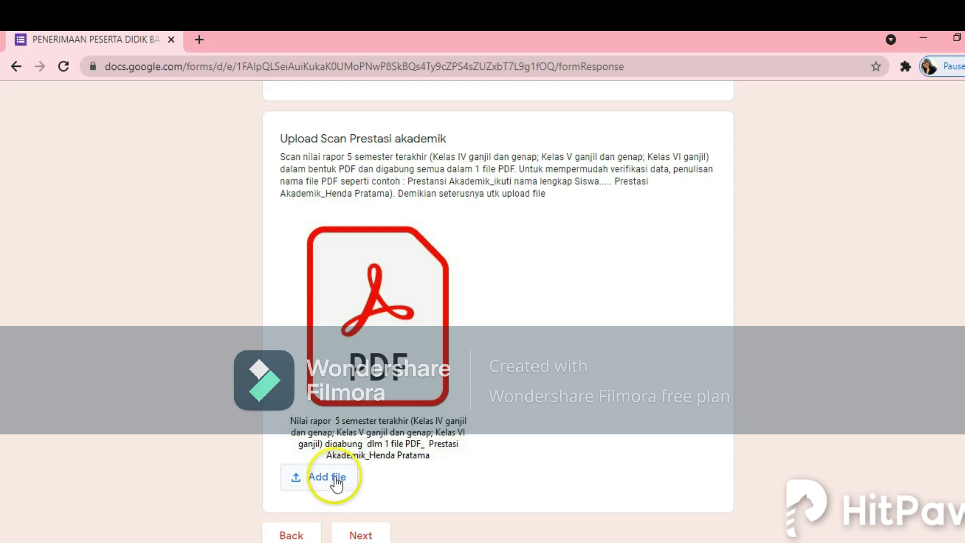
{"action": "left_click", "coordinate": [461, 345]}
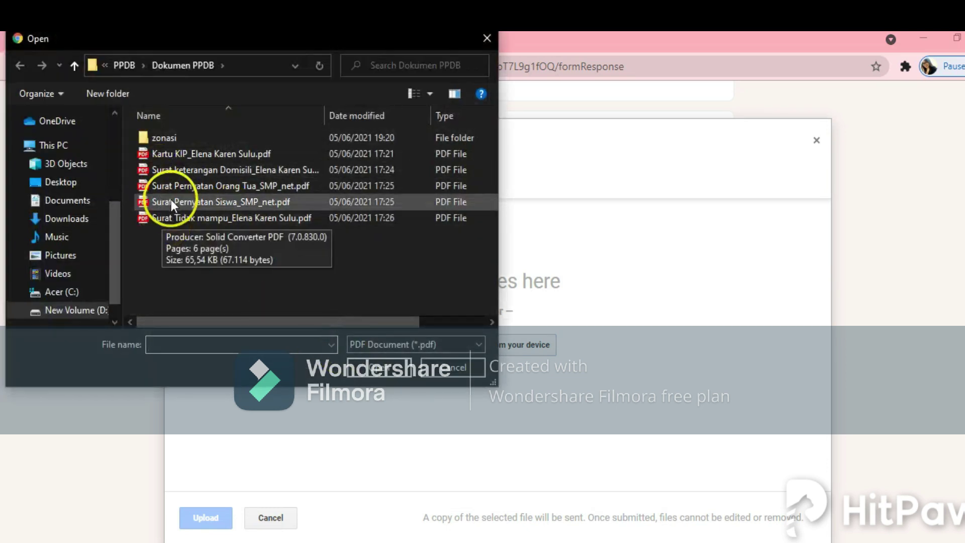
{"action": "double_click", "coordinate": [161, 139]}
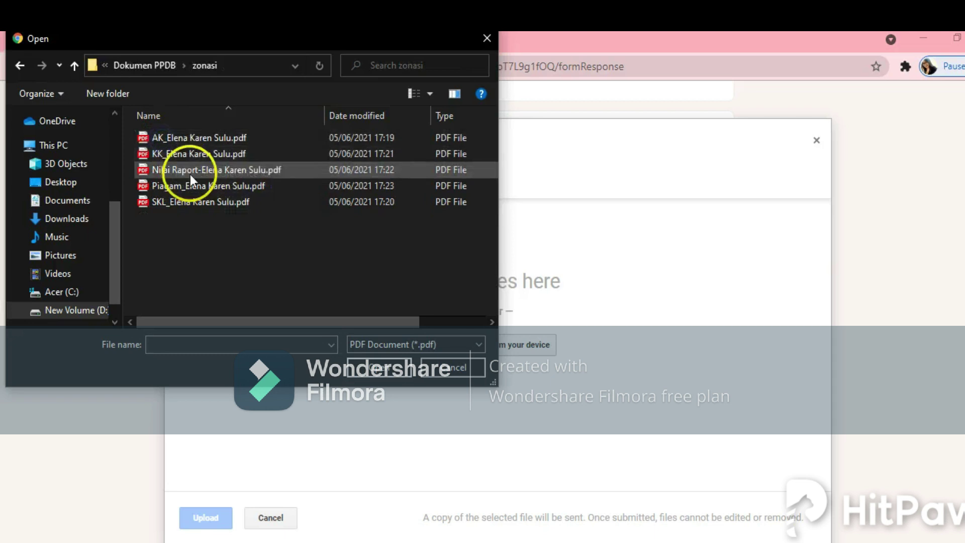
{"action": "left_click", "coordinate": [236, 174]}
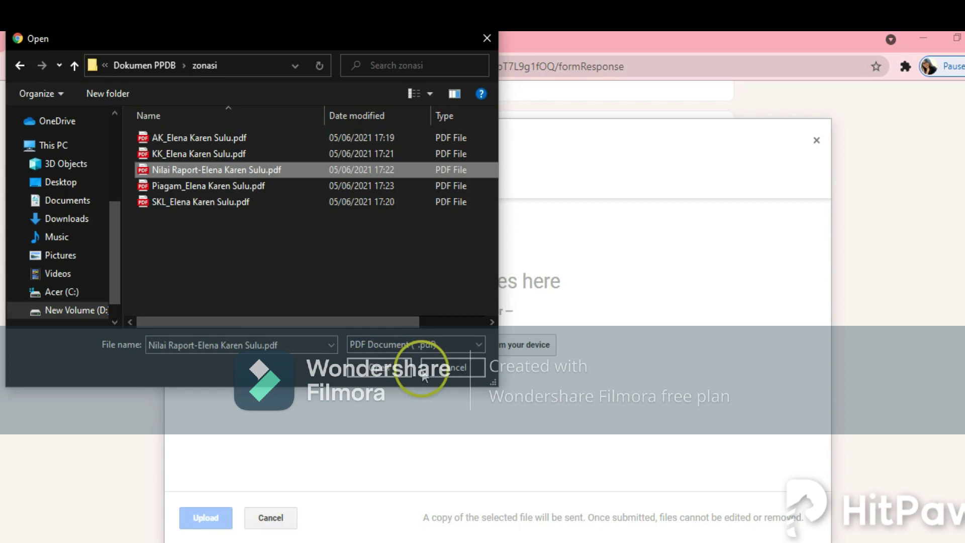
{"action": "left_click", "coordinate": [438, 368]}
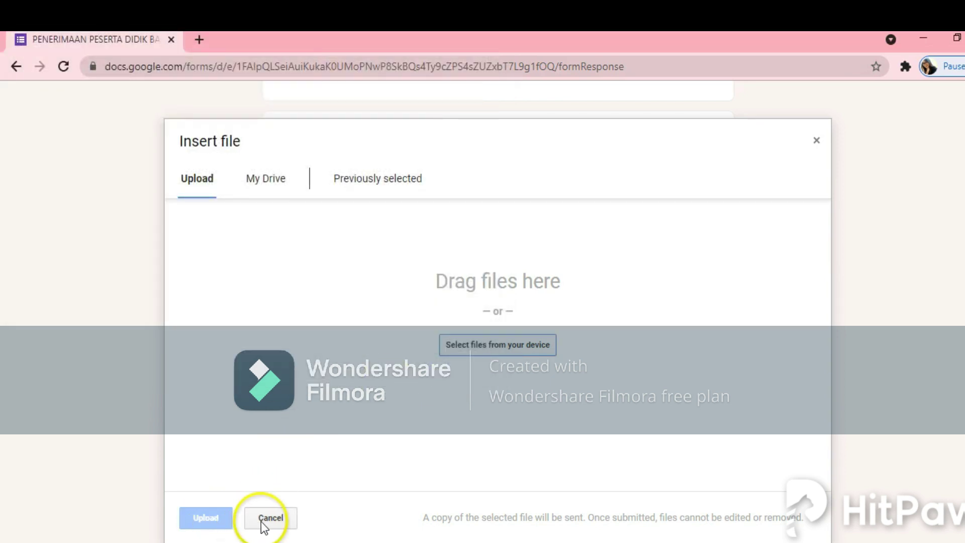
{"action": "left_click", "coordinate": [261, 520]}
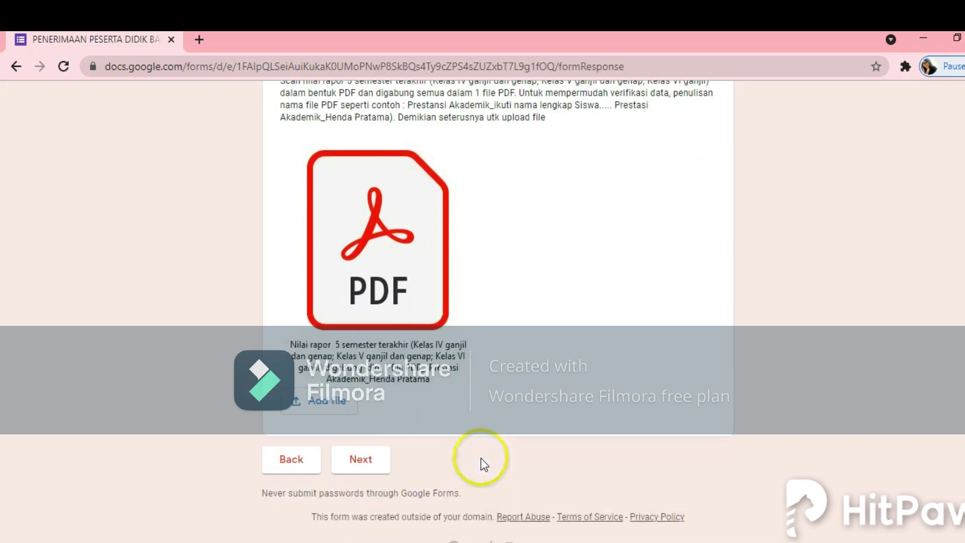
Step: Advance to the final page and scroll down to the YAKIN checkbox and Submit button
{"action": "left_click", "coordinate": [370, 465]}
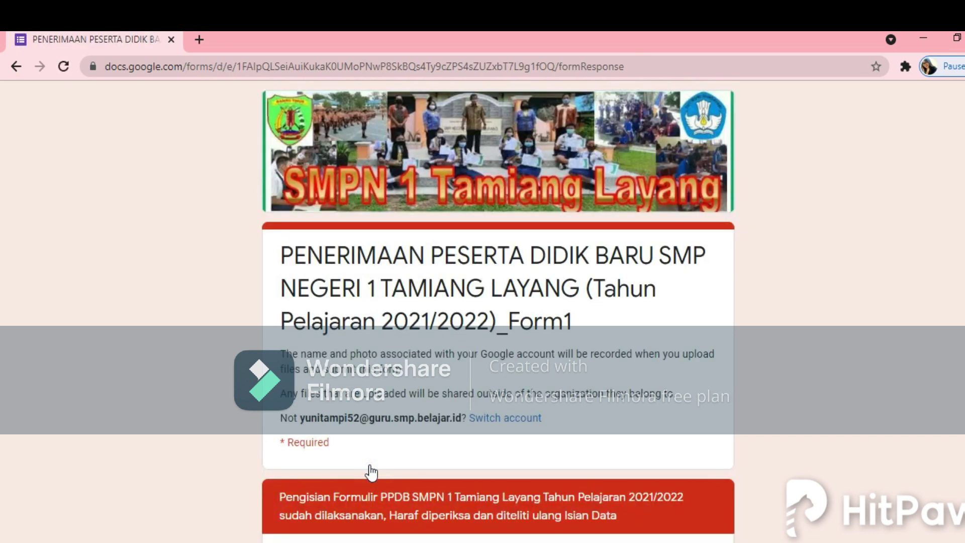
{"action": "left_click", "coordinate": [608, 394]}
{"action": "scroll", "coordinate": [607, 394], "scroll_direction": "down", "scroll_amount": 3}
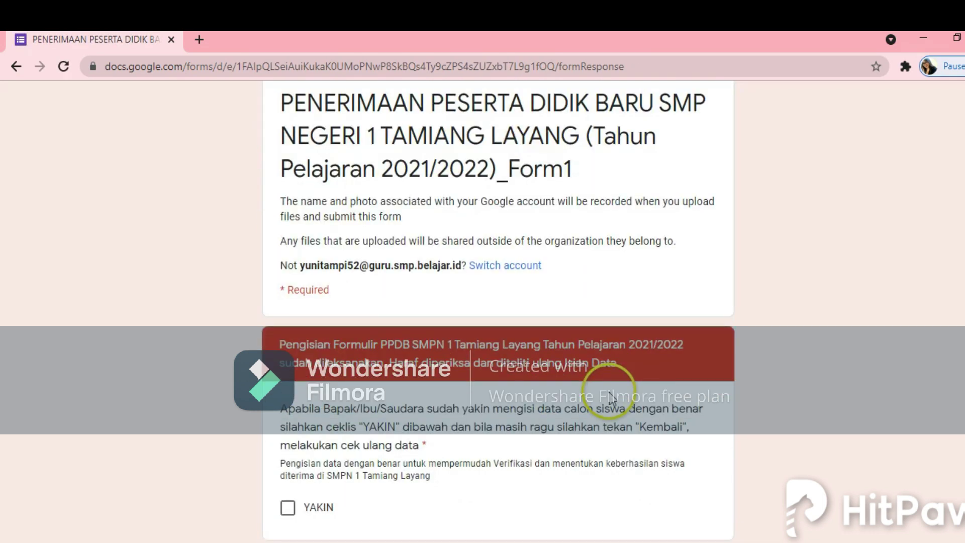
{"action": "scroll", "coordinate": [612, 399], "scroll_direction": "down", "scroll_amount": 2}
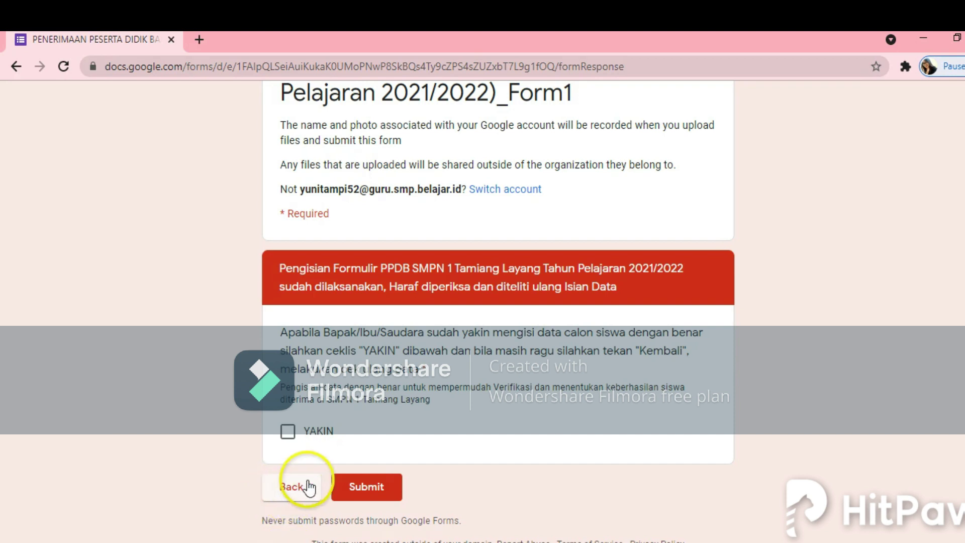
Step: Tick the YAKIN confirmation box and submit the completed PPDB registration form
{"action": "left_click", "coordinate": [288, 438]}
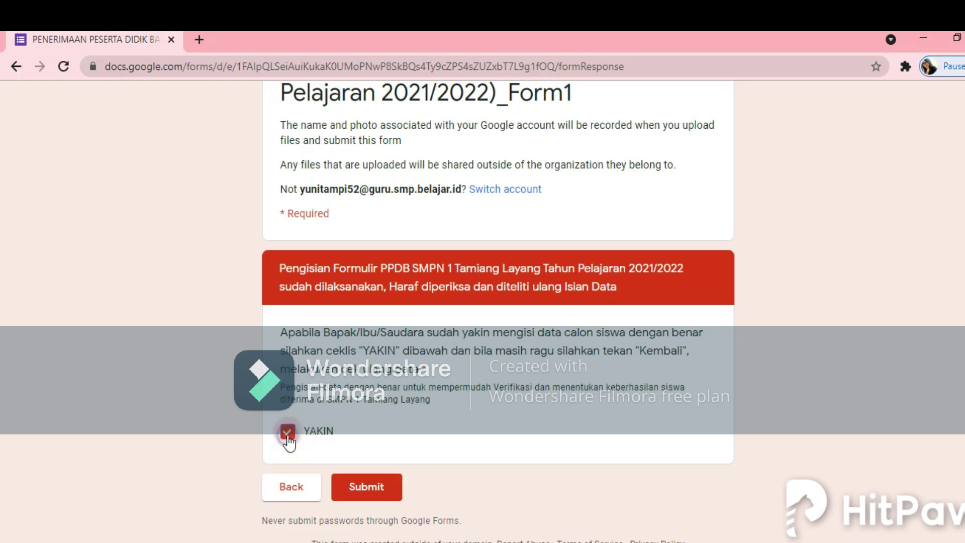
{"action": "left_click", "coordinate": [362, 493]}
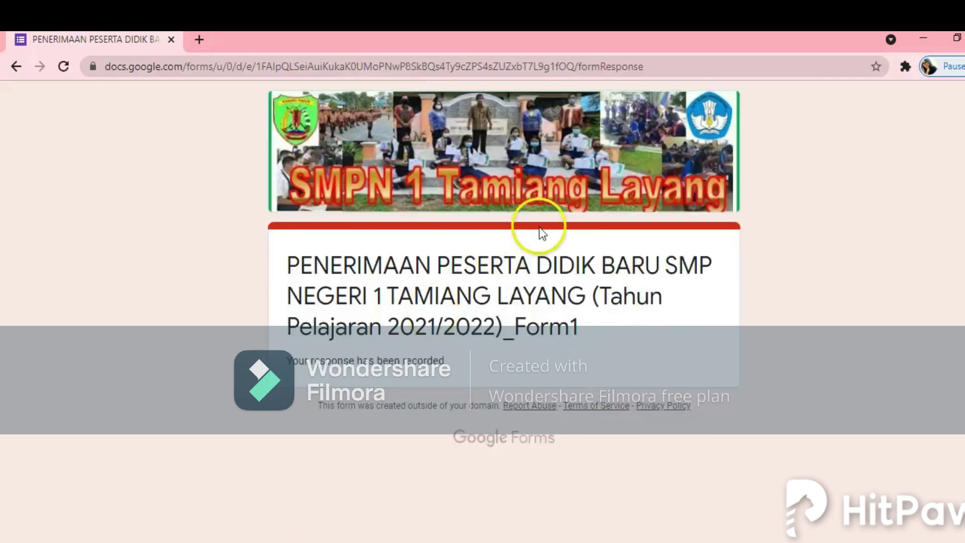
{"action": "left_click", "coordinate": [323, 295]}
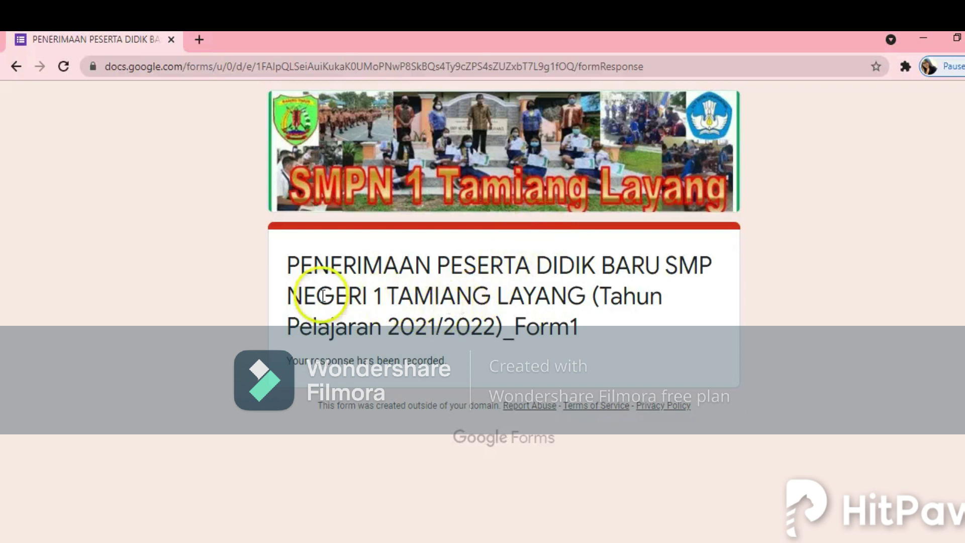
{"action": "left_click", "coordinate": [310, 296]}
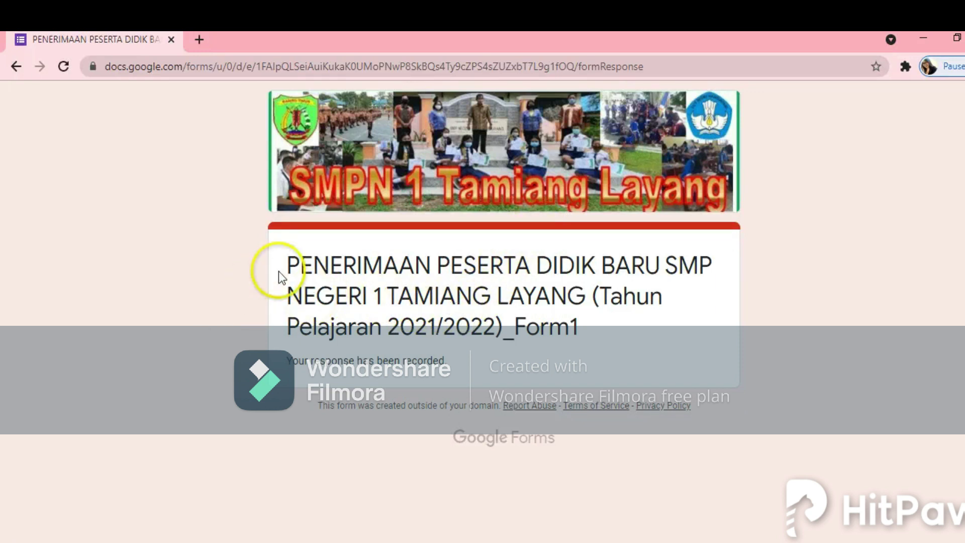
{"action": "left_click", "coordinate": [300, 268]}
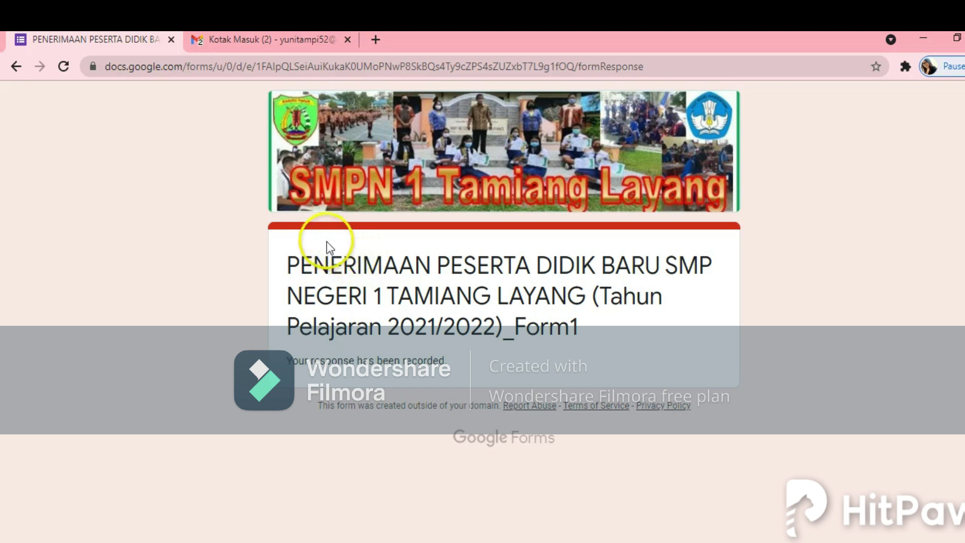
Step: Open the BUKTI PENDAFTARAN email from the PPDB committee in Gmail
{"action": "left_click", "coordinate": [249, 43]}
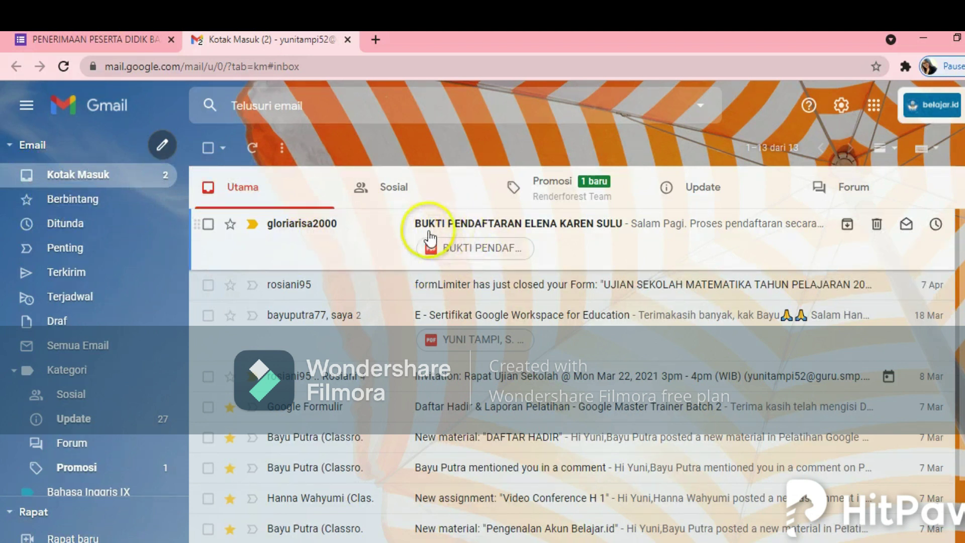
{"action": "left_click", "coordinate": [526, 233]}
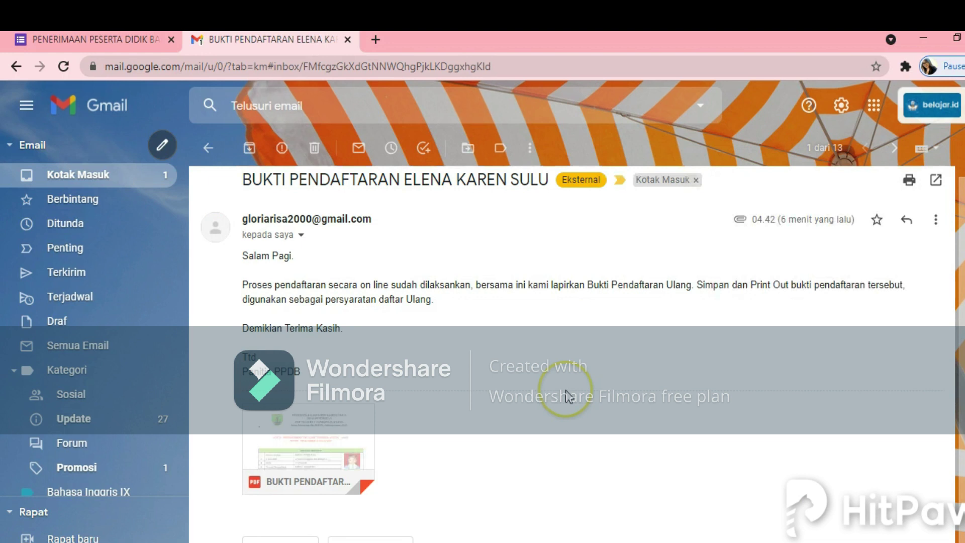
{"action": "scroll", "coordinate": [352, 329], "scroll_direction": "down", "scroll_amount": 1}
Step: Download (Unduh) the attached registration-proof PDF
{"action": "mouse_move", "coordinate": [308, 430]}
{"action": "left_click", "coordinate": [276, 440]}
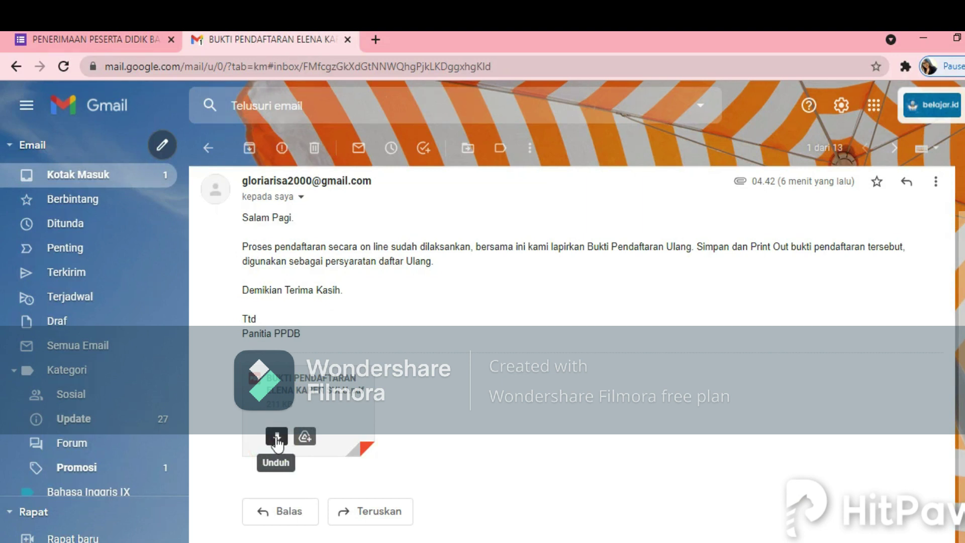
{"action": "left_click", "coordinate": [276, 441]}
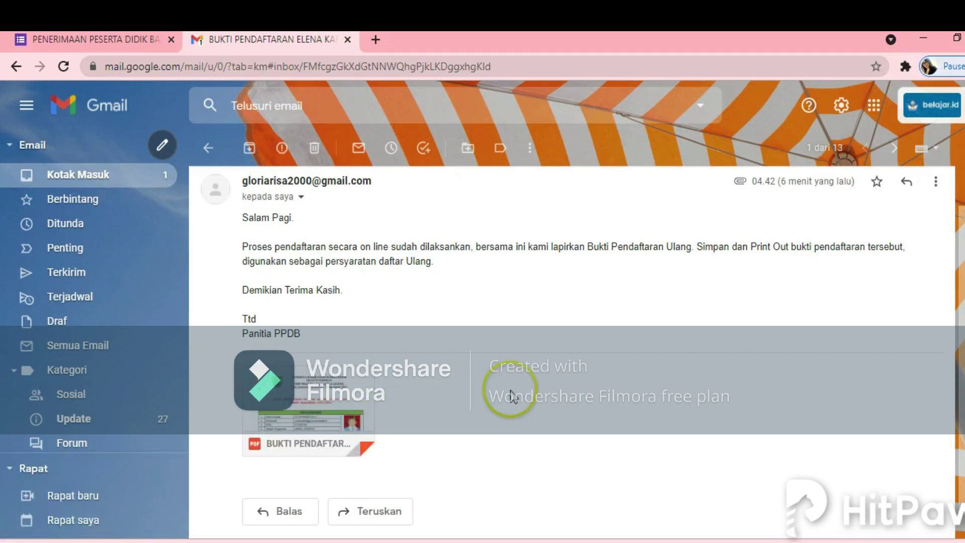
{"action": "scroll", "coordinate": [514, 396], "scroll_direction": "down", "scroll_amount": 1}
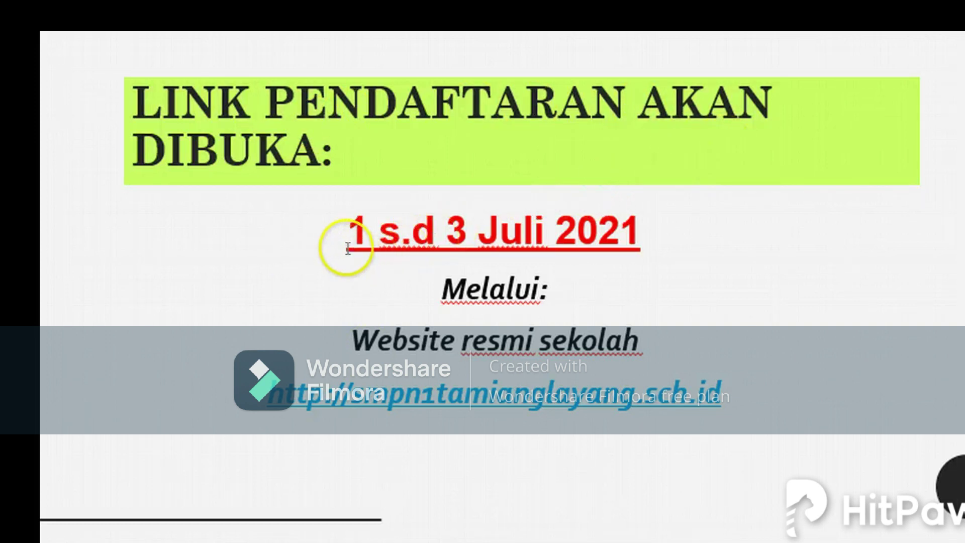
Step: Append 'PUKUL 8.00' to the 1 s.d 3 Juli 2021 date, then advance to TERIMA KASIH
{"action": "left_click", "coordinate": [672, 241]}
{"action": "type", "text": "PUKUL "}
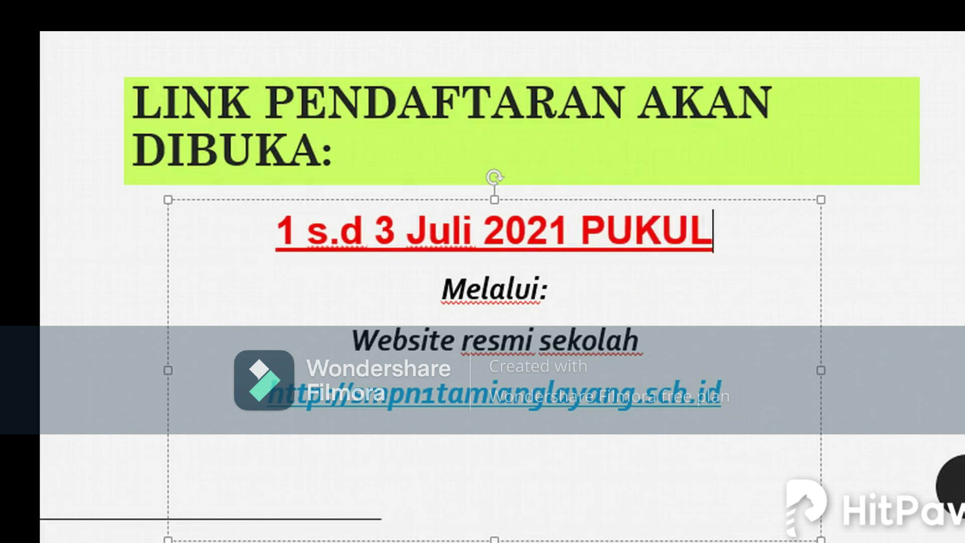
{"action": "type", "text": "8.00"}
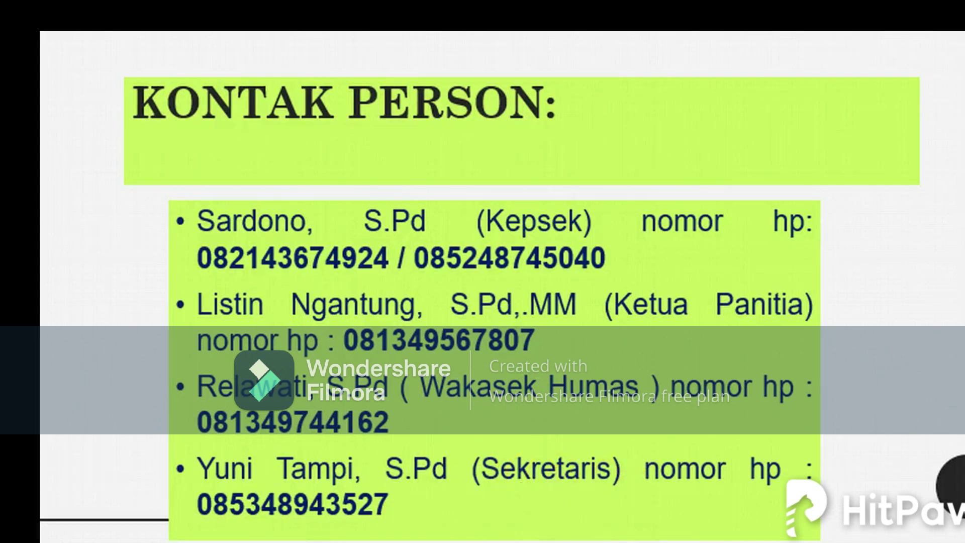
{"action": "key", "text": "Right"}
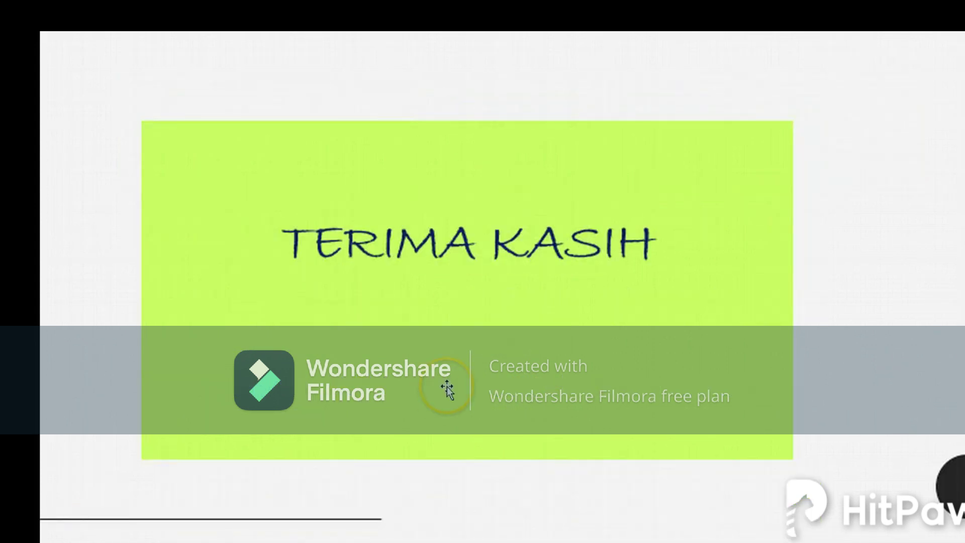